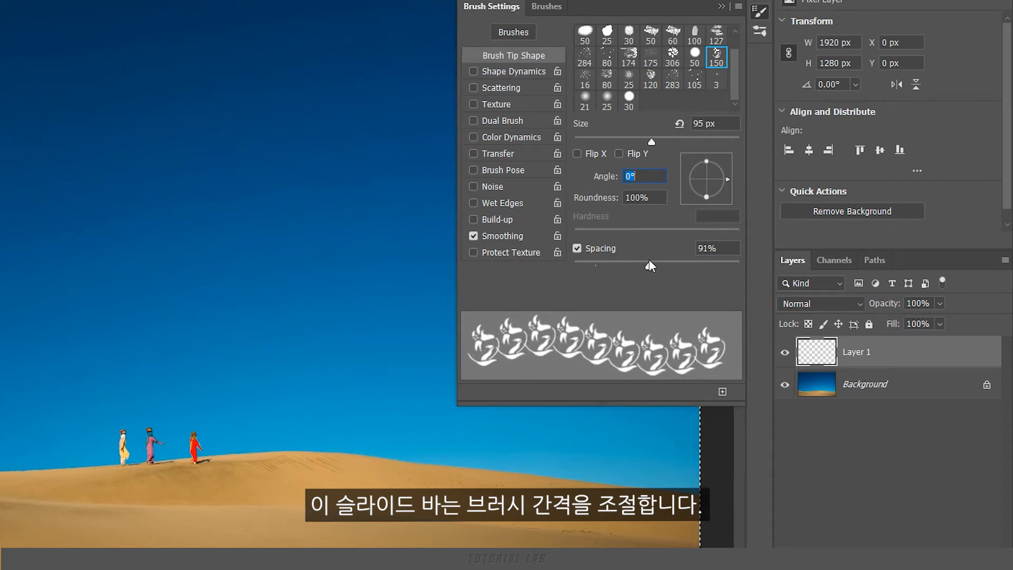
Turn Flip X on and off twice for the flower brush tip, and do the same with Flip Y, leaving both off
left_click(577, 153)
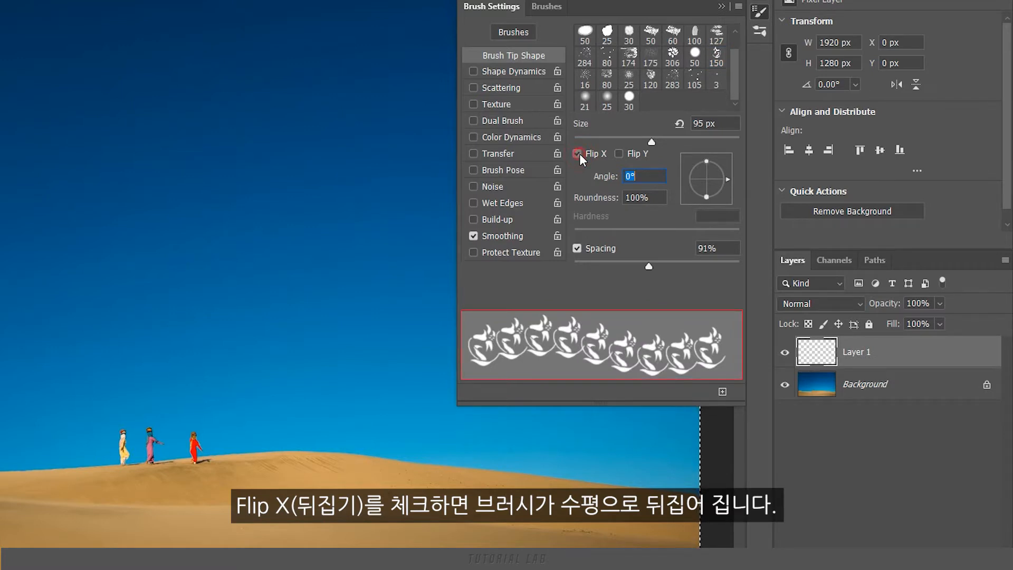
left_click(578, 153)
left_click(578, 154)
left_click(578, 153)
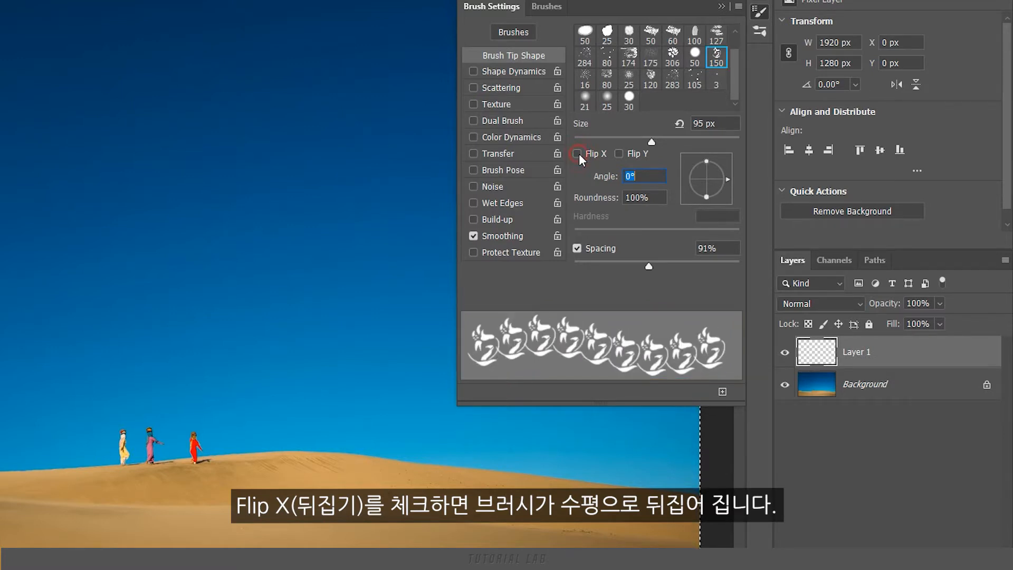
left_click(619, 153)
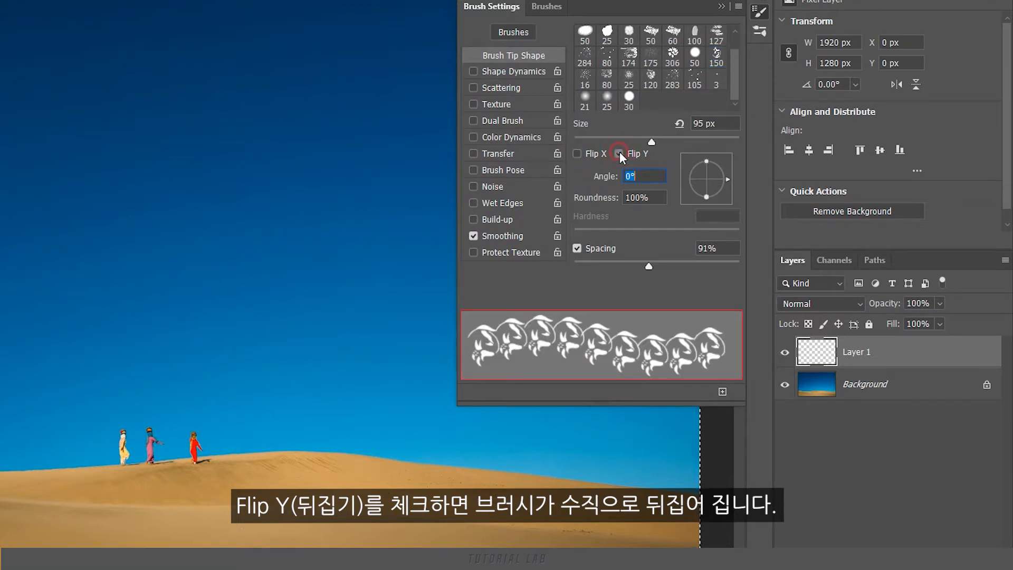
left_click(620, 153)
left_click(619, 153)
left_click(620, 153)
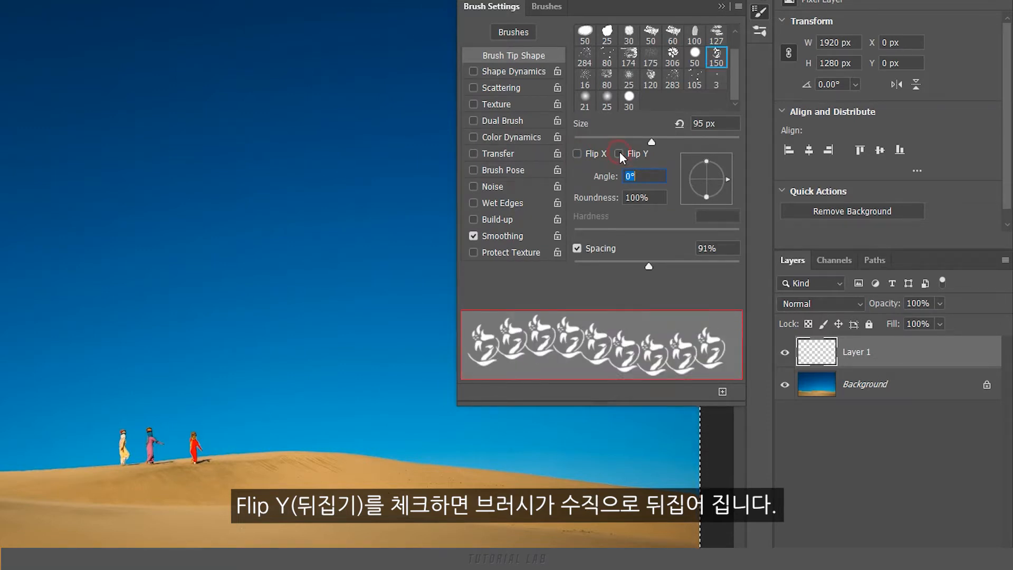
Try rotating the flower tip and reset its angle to 0°, and try adjusting the hardness of the hard round 50 px tip
mouse_move(708, 198)
left_mouse_down()
mouse_move(720, 170)
mouse_move(701, 164)
mouse_move(692, 175)
mouse_move(701, 160)
mouse_move(721, 164)
mouse_move(725, 180)
left_mouse_up()
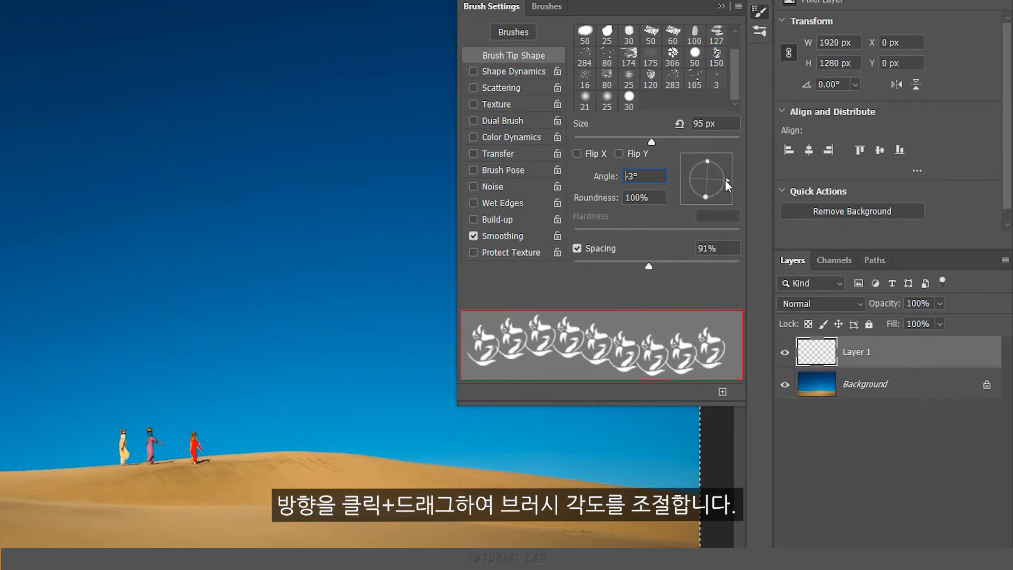
type("0")
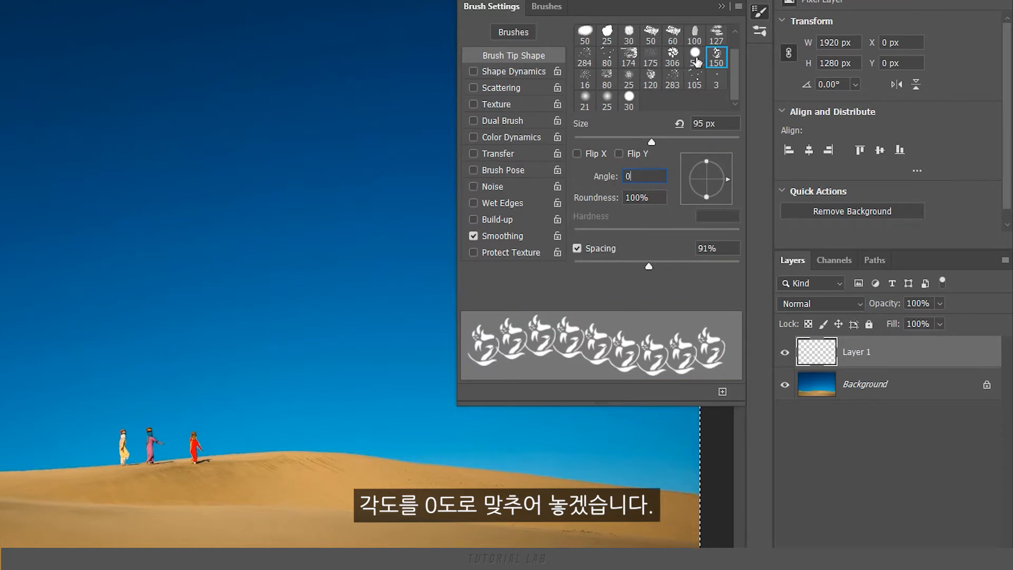
left_click(695, 58)
mouse_move(737, 233)
left_mouse_down()
mouse_move(570, 233)
mouse_move(751, 226)
left_mouse_up()
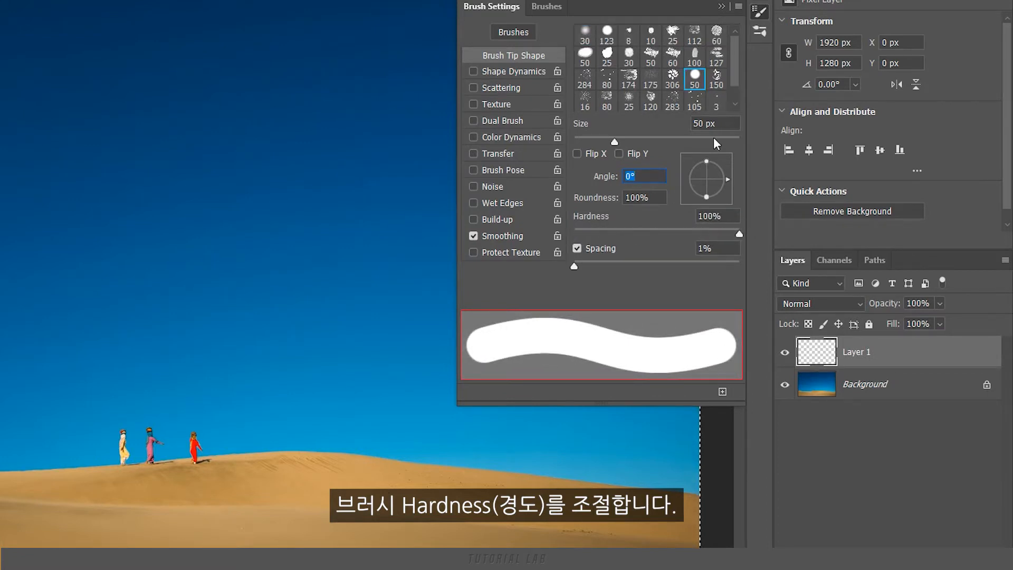
Set up the 150 px flower brush tip with 89% spacing and Shape Dynamics enabled
left_click(716, 80)
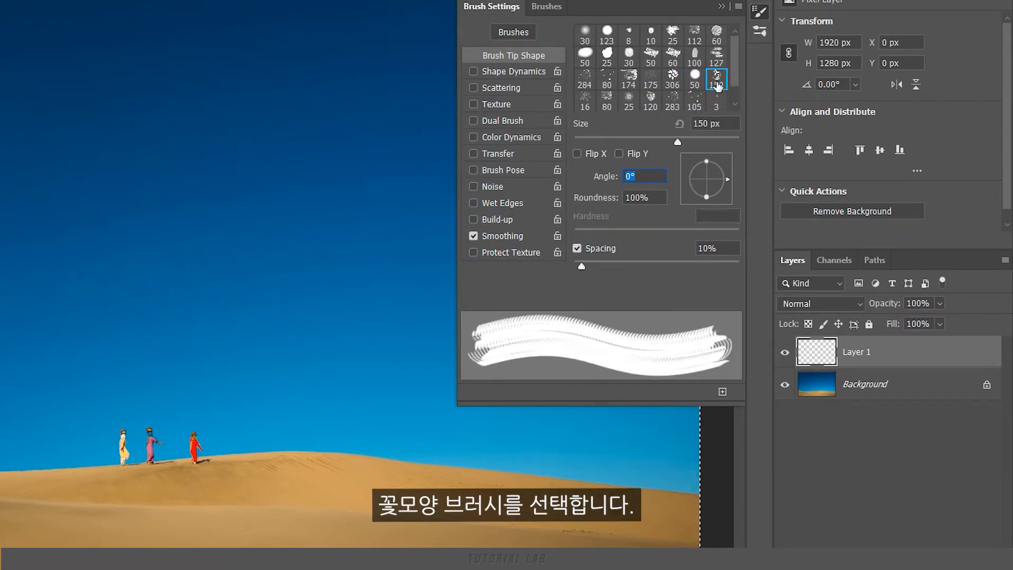
left_click_drag(582, 270, 647, 265)
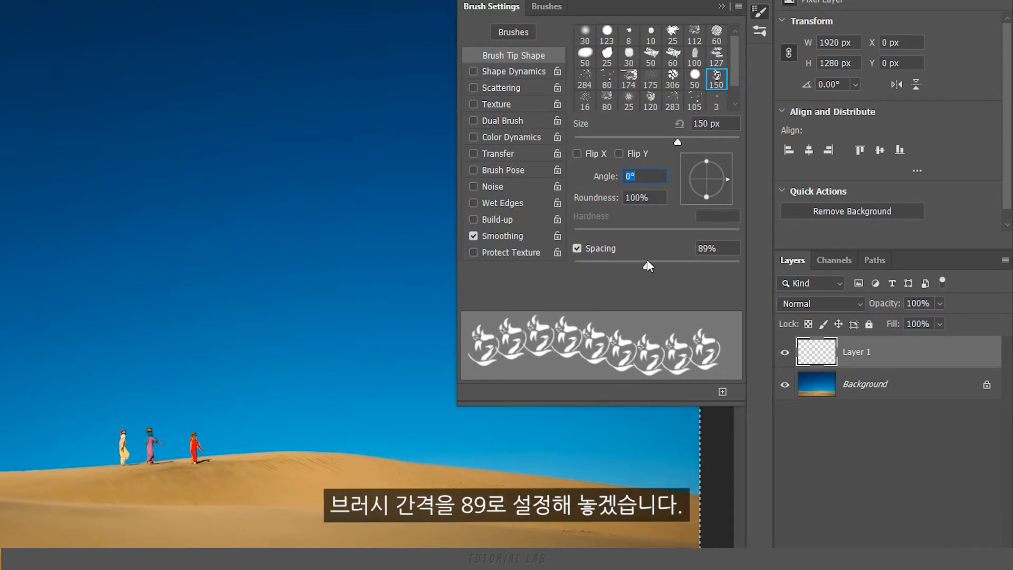
left_click(533, 72)
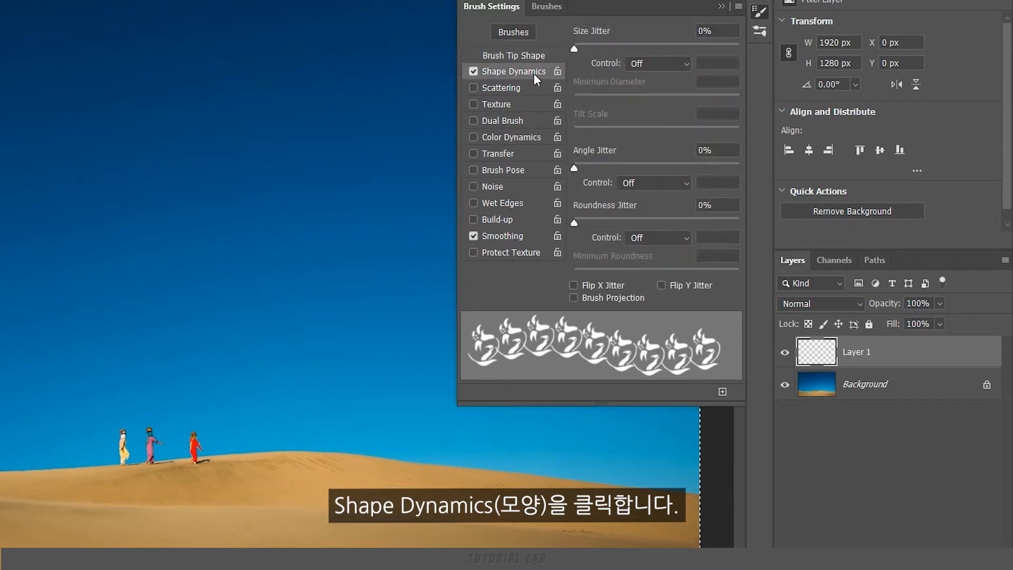
Paint three horizontal flower rows across the sky with Size Jitter at 100%, 49% and 10%, and clear them from Layer 1
left_click_drag(574, 49, 739, 48)
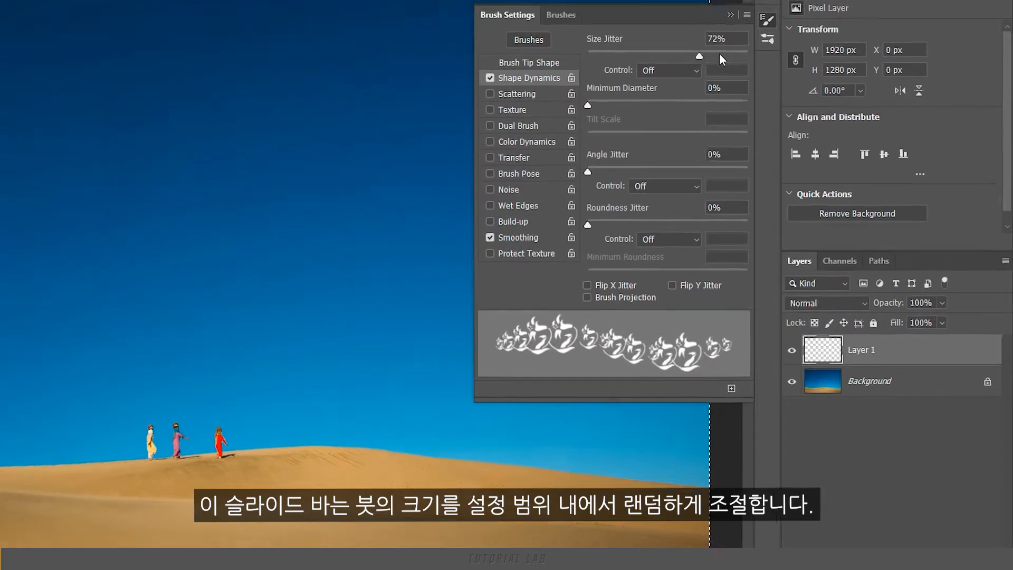
left_click_drag(111, 132, 506, 130)
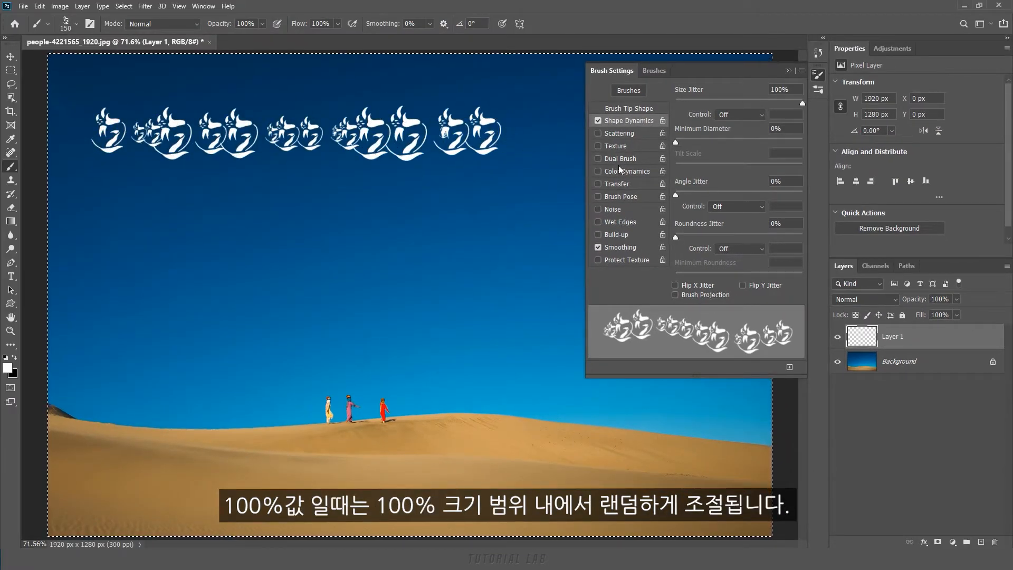
left_click_drag(804, 104, 736, 105)
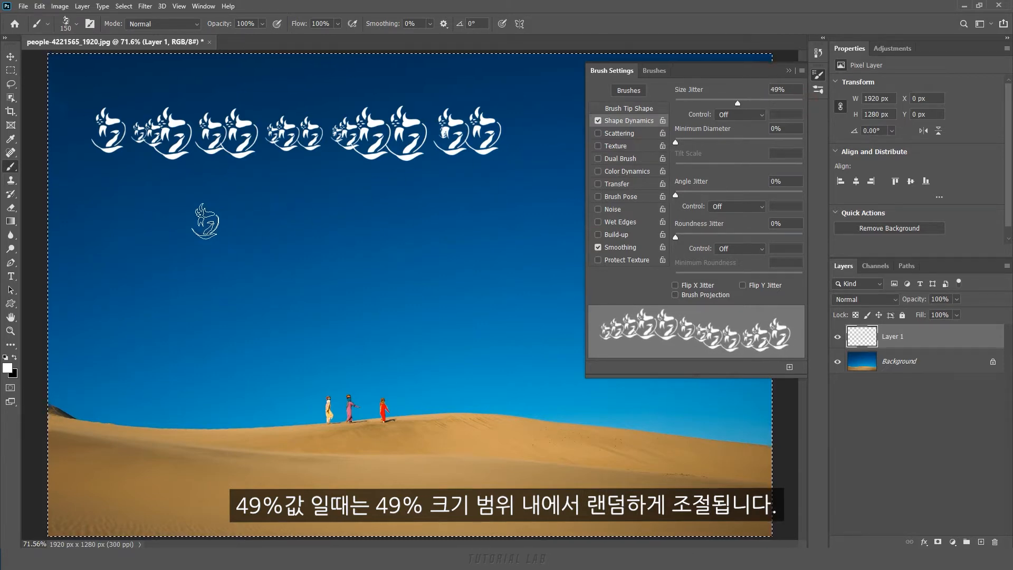
left_click_drag(121, 220, 484, 217)
left_click_drag(737, 103, 688, 110)
left_click_drag(111, 316, 484, 315)
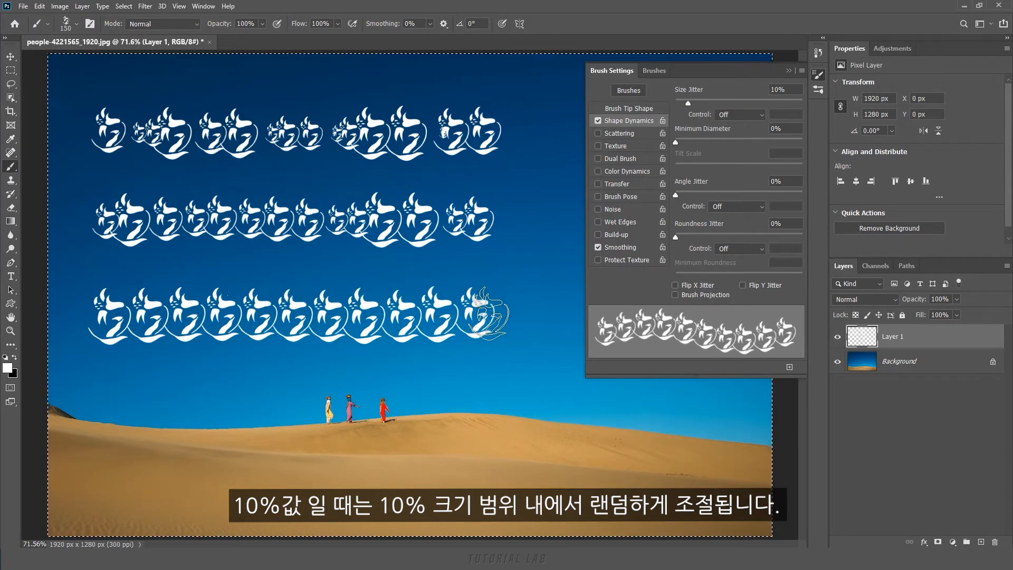
key("Delete")
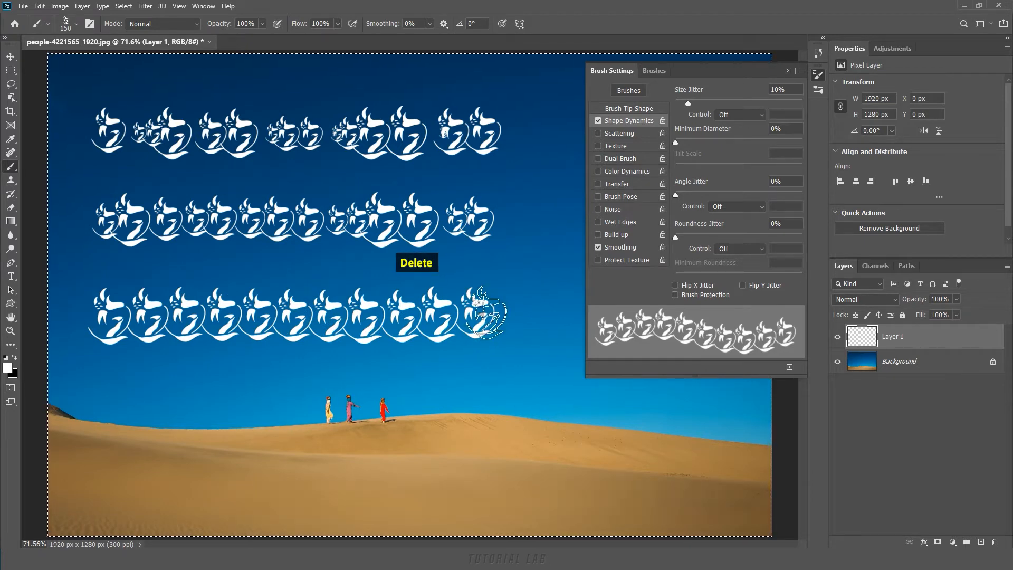
At 100% Size Jitter, paint flower rows with Minimum Diameter at 0%, 51% and 0%, clear them and reset Size Jitter to 0%
left_click_drag(688, 102, 808, 99)
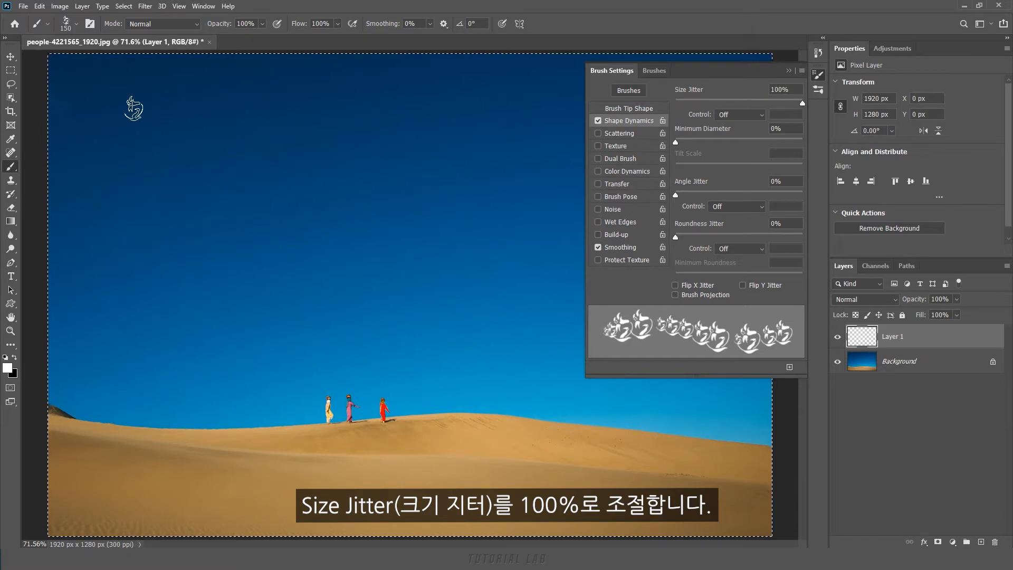
left_click_drag(106, 116, 464, 118)
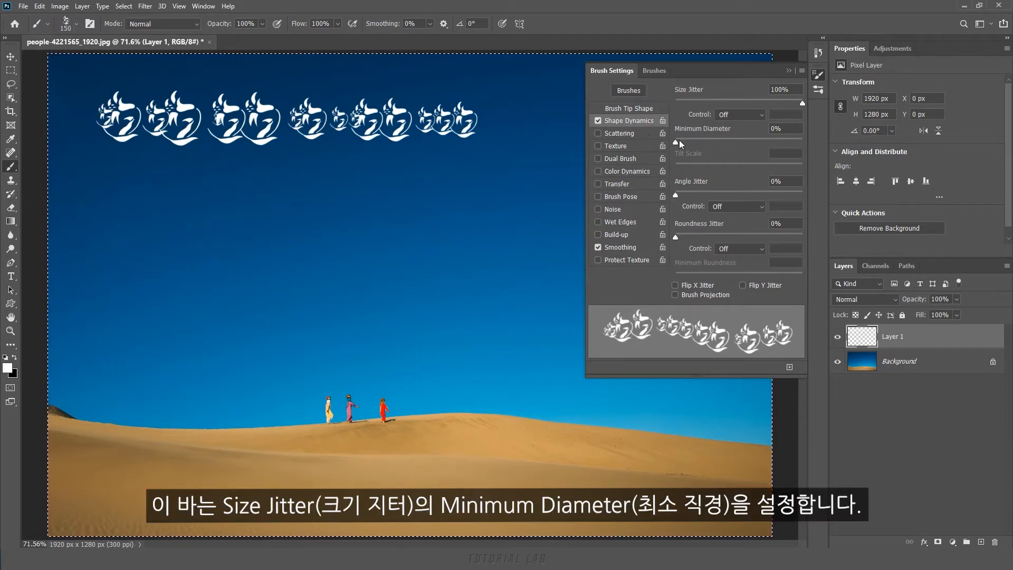
left_click_drag(675, 142, 805, 147)
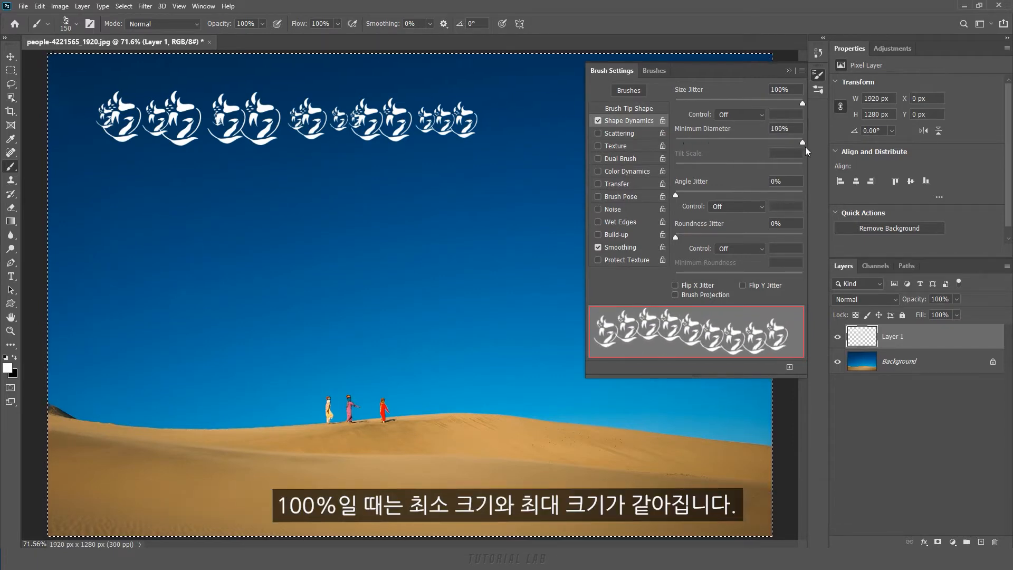
mouse_move(805, 147)
left_mouse_down()
mouse_move(730, 153)
mouse_move(740, 148)
left_mouse_up()
left_click_drag(111, 214, 464, 211)
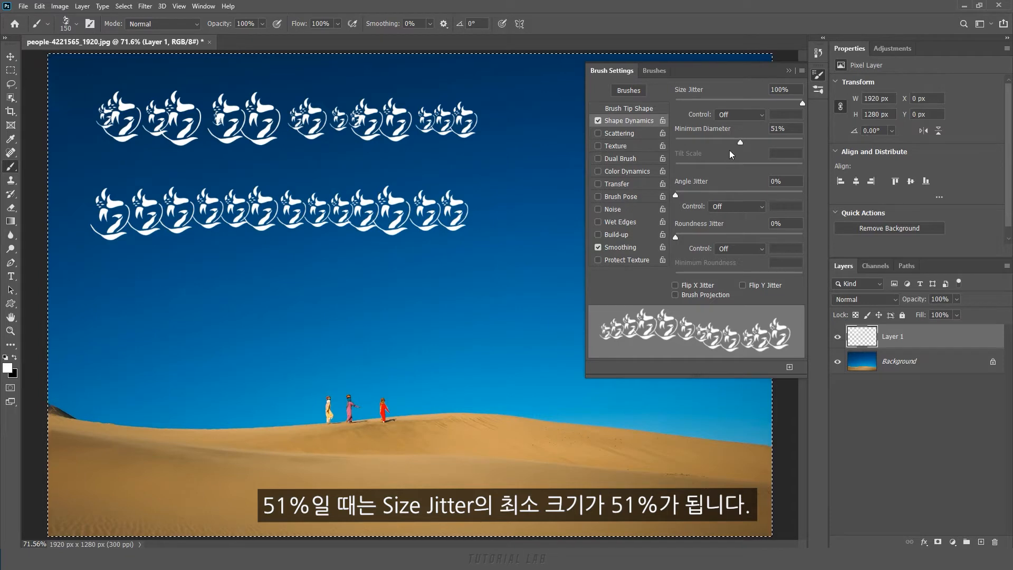
left_click_drag(740, 142, 670, 154)
left_click_drag(109, 312, 451, 306)
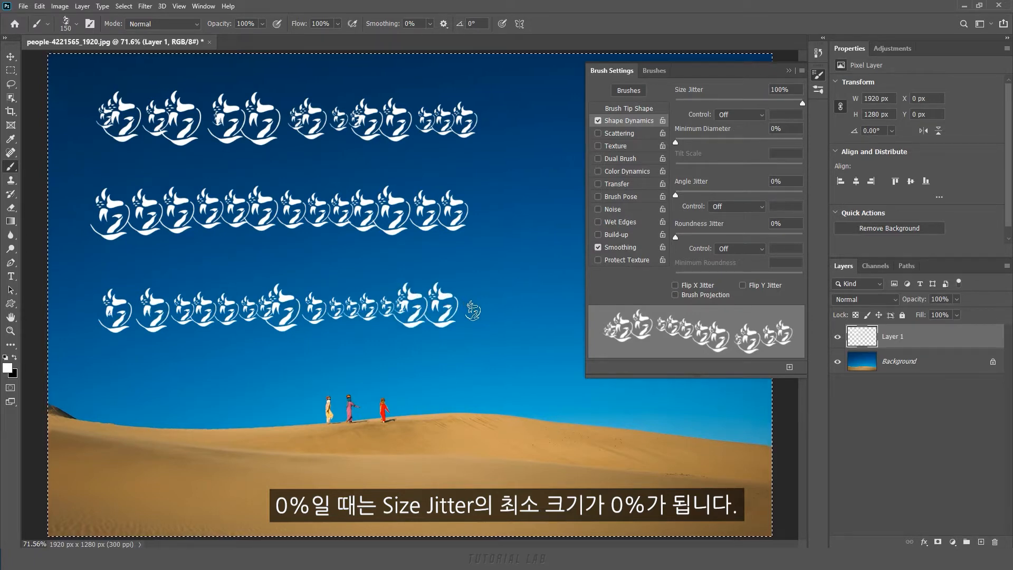
key("Delete")
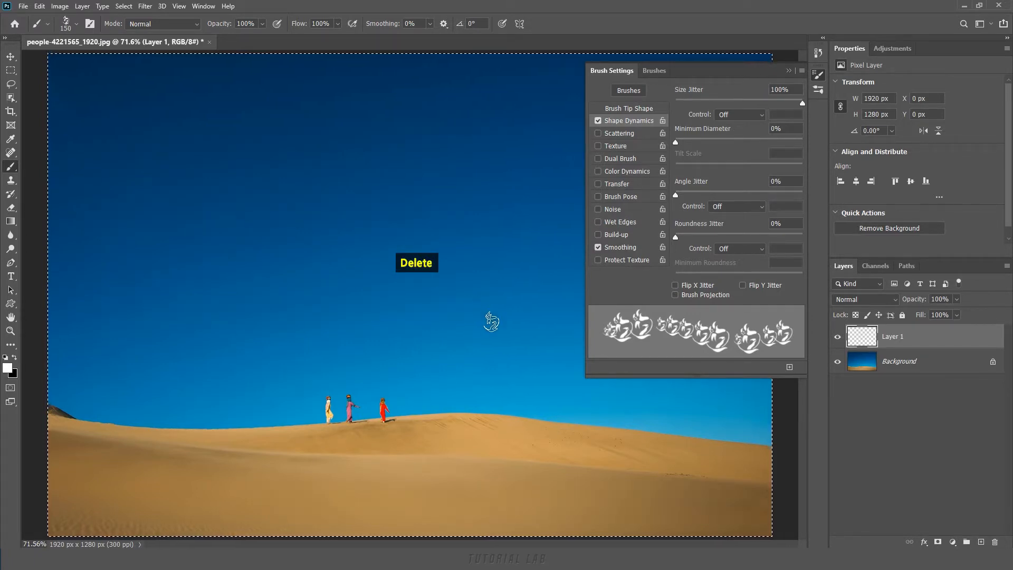
left_click_drag(803, 104, 670, 110)
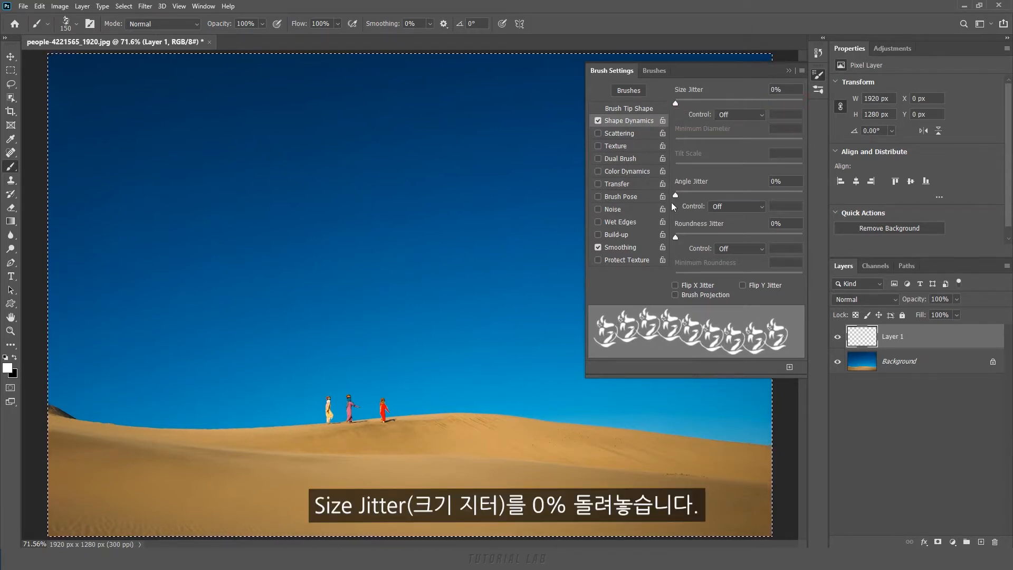
Paint two flower rows at 100% Angle Jitter and one at 29%, clear them and reset Angle Jitter to 0%
left_click_drag(677, 198, 805, 195)
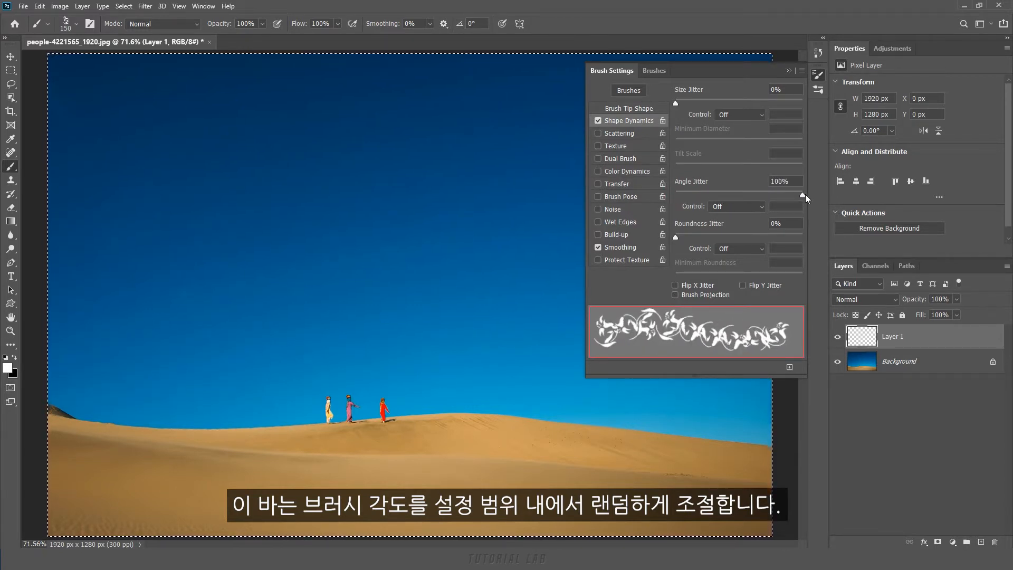
left_click_drag(122, 143, 496, 150)
left_click_drag(115, 238, 477, 236)
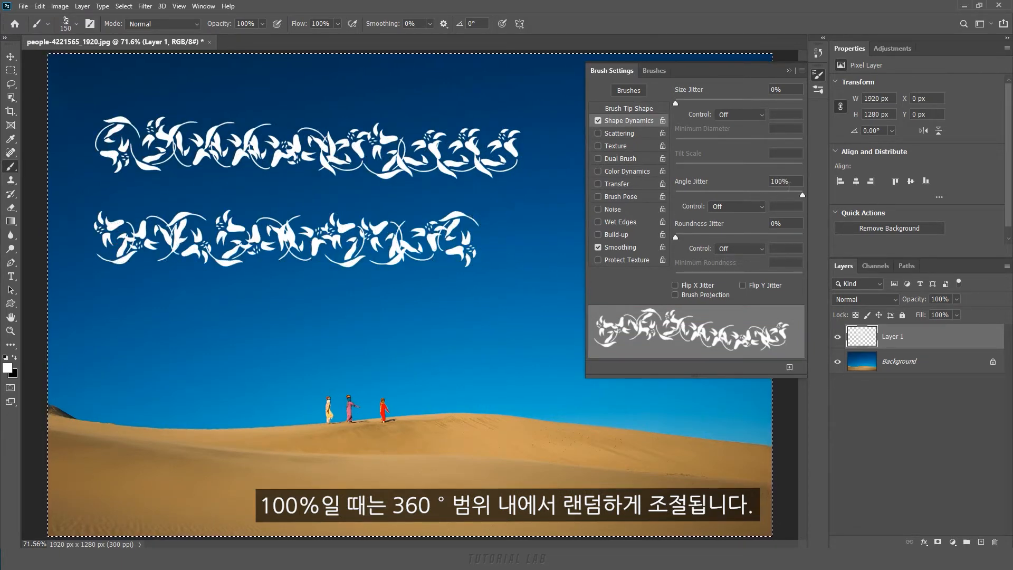
left_click_drag(802, 195, 712, 201)
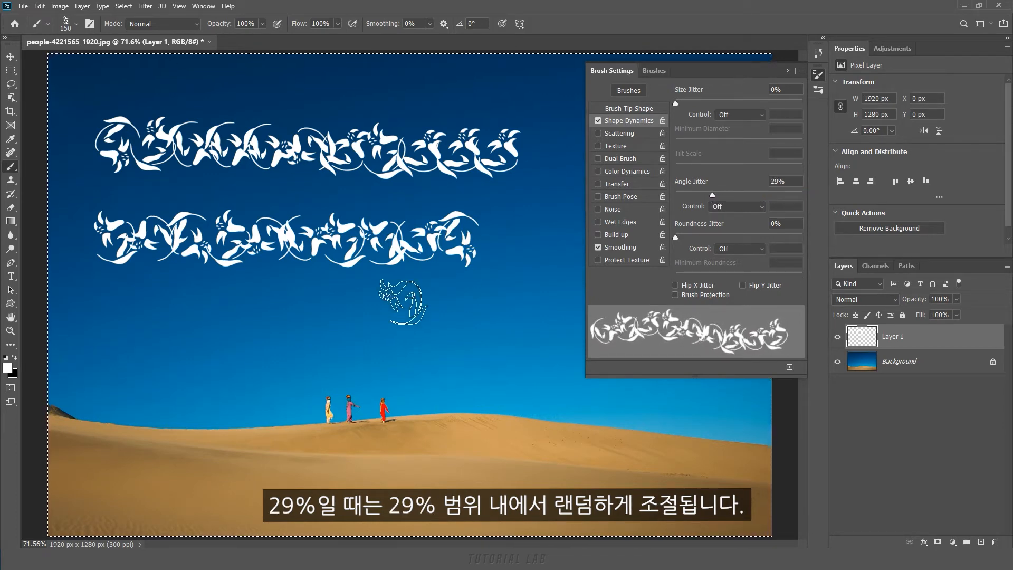
left_click_drag(125, 339, 474, 332)
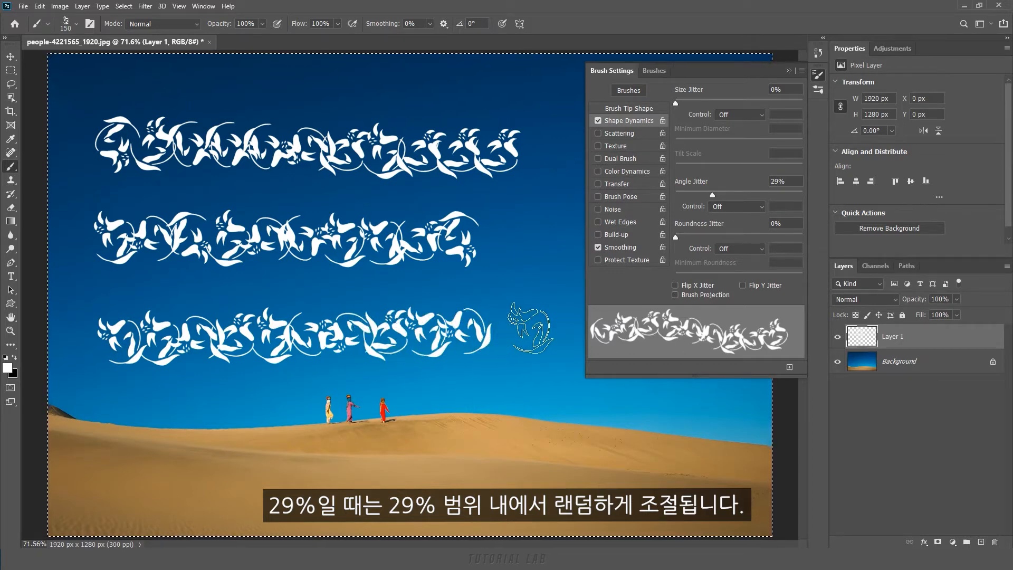
key("Delete")
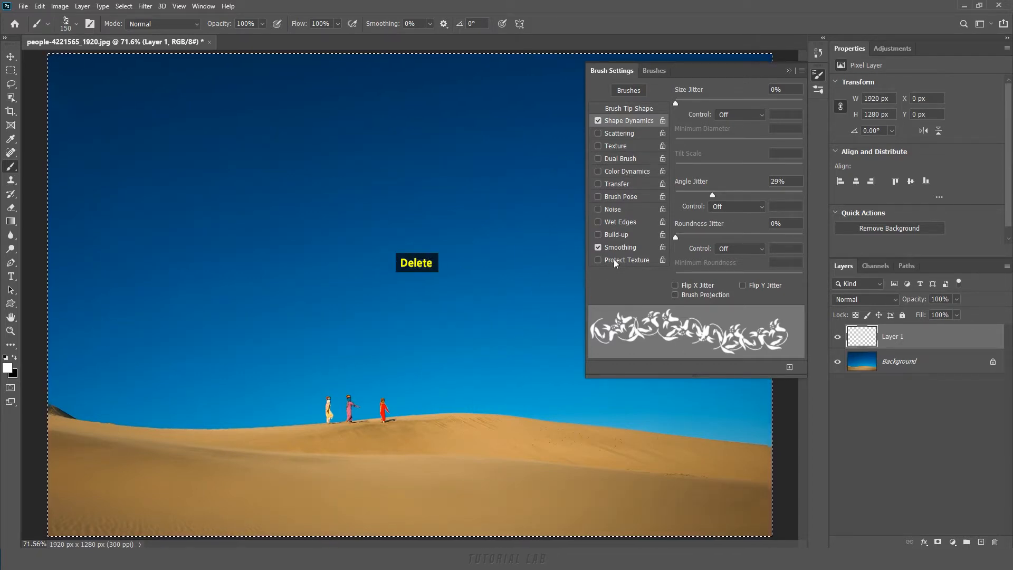
left_click_drag(712, 193, 672, 204)
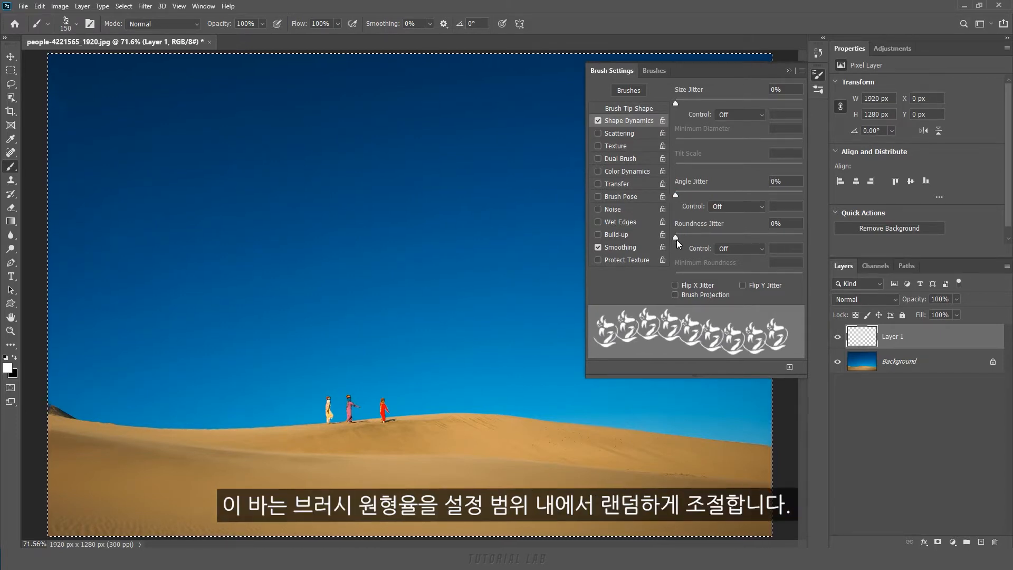
Paint one flower row across the sky at 100% Roundness Jitter and a second row below it at 49%
left_click_drag(676, 236, 818, 233)
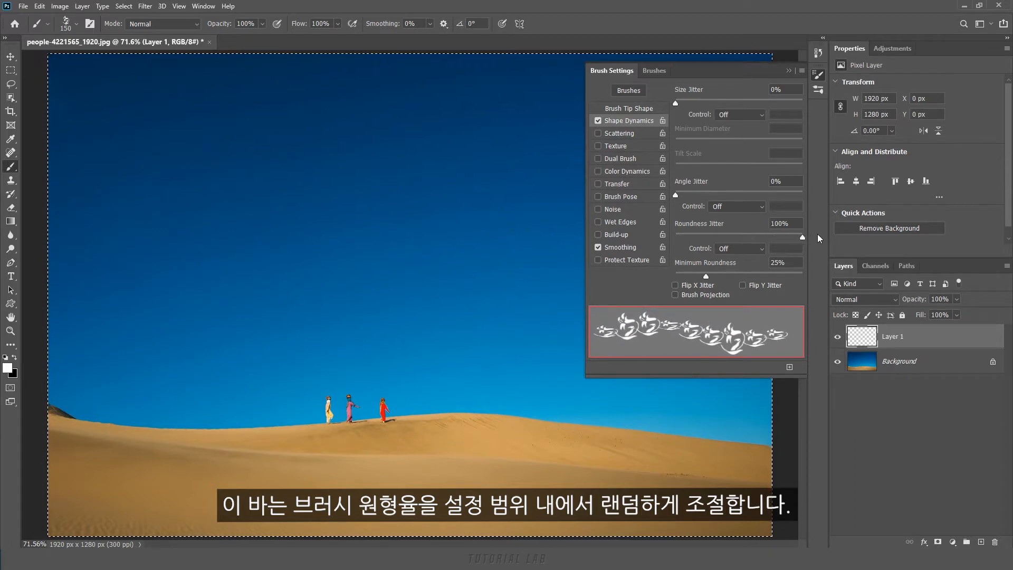
left_click_drag(108, 135, 484, 135)
left_click_drag(796, 239, 740, 243)
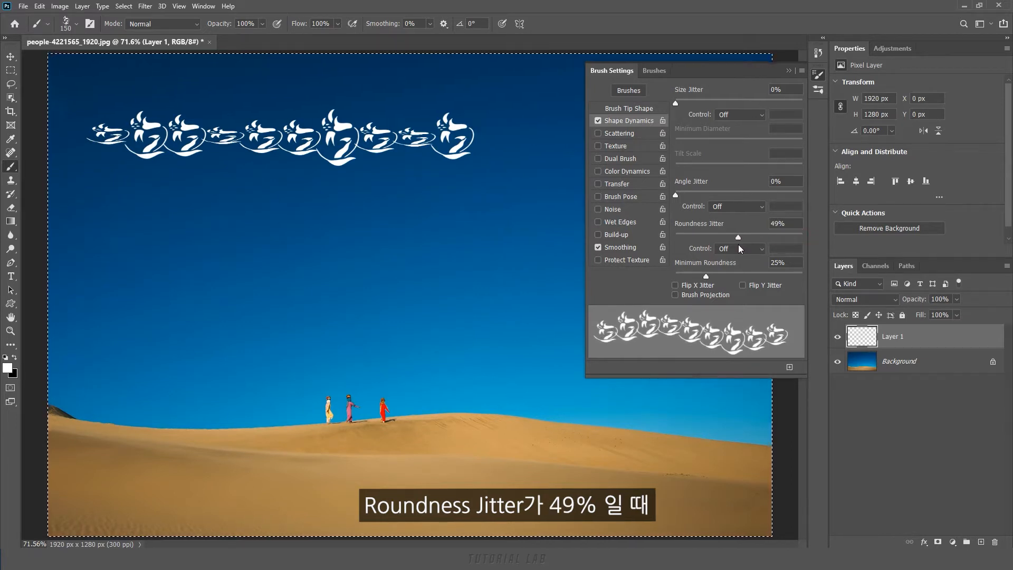
left_click_drag(106, 234, 414, 229)
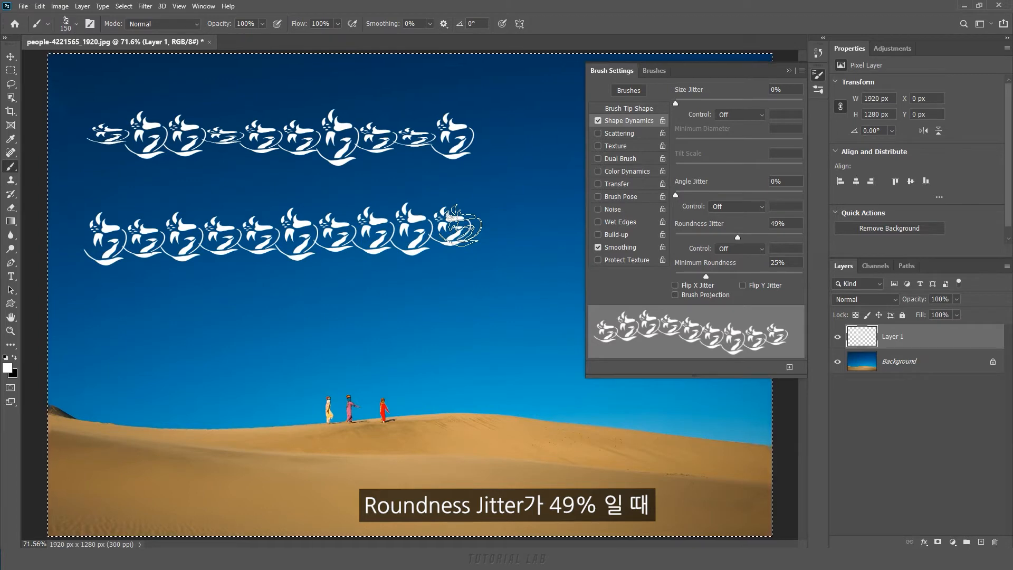
At 100% Roundness Jitter, paint one flower row with Minimum Roundness at 1% and another below it at 61%
left_click_drag(740, 236, 808, 236)
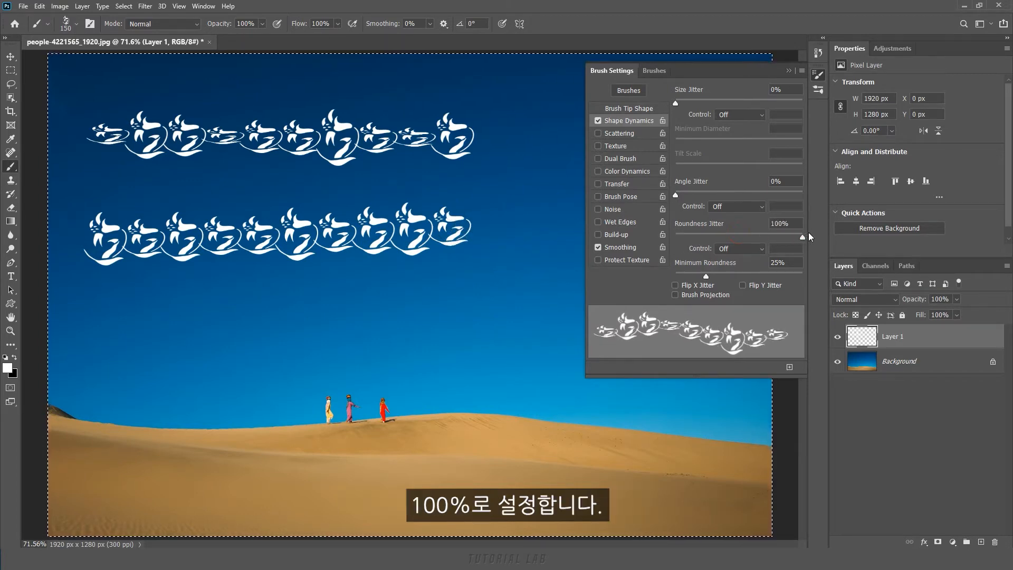
left_click_drag(706, 274, 675, 279)
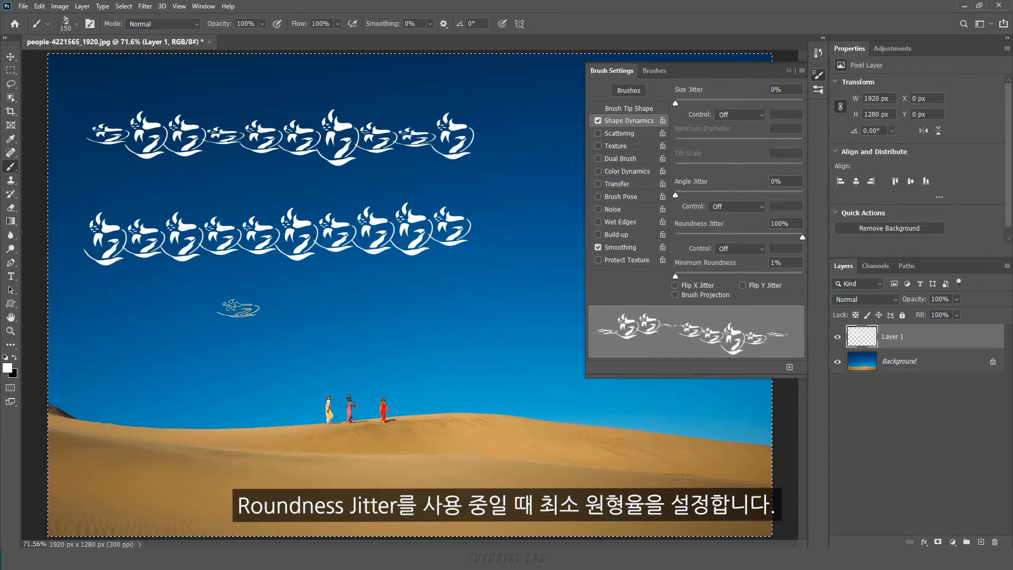
left_click_drag(103, 310, 465, 309)
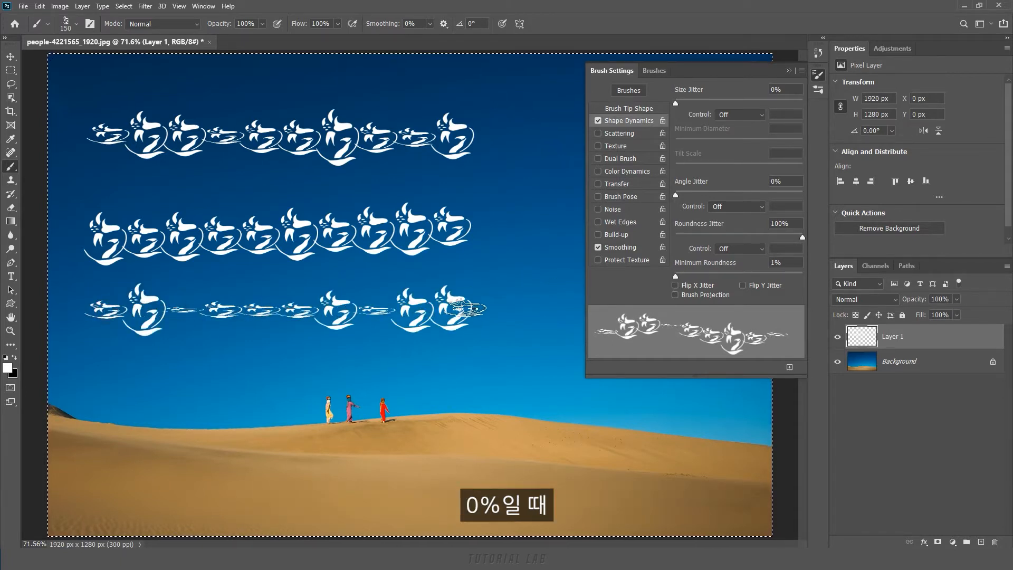
left_click_drag(677, 278, 753, 275)
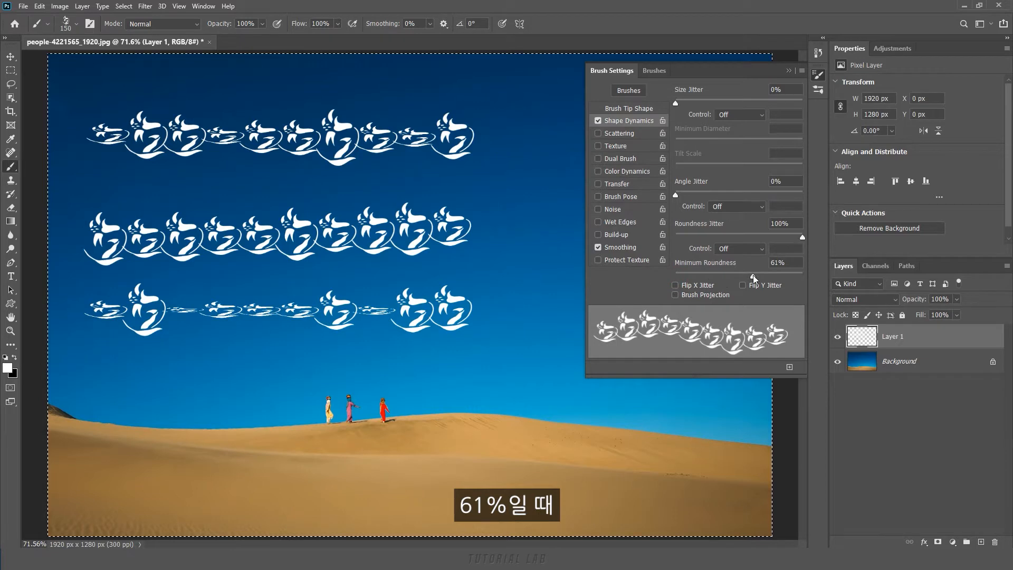
left_click_drag(102, 389, 475, 388)
Clear all flower rows from Layer 1 and reset Minimum Roundness to 1% and Roundness Jitter to 0%
key("Delete")
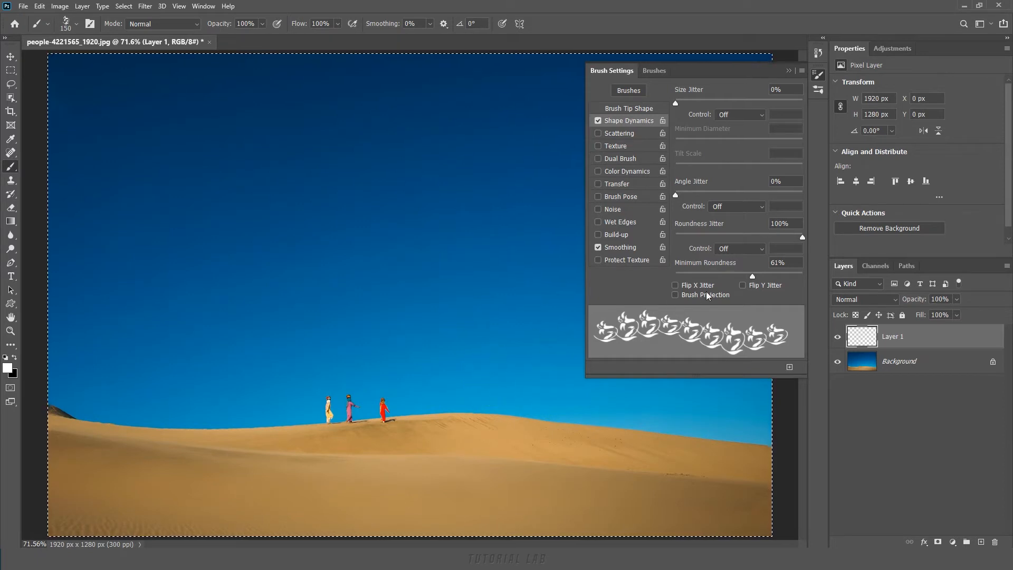
left_click_drag(753, 275, 676, 279)
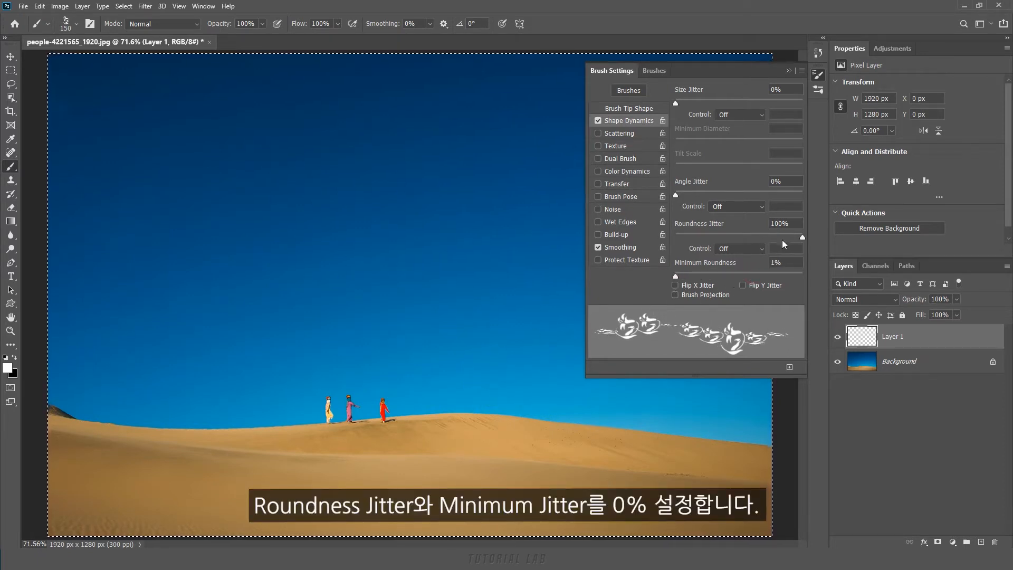
left_click_drag(802, 236, 664, 249)
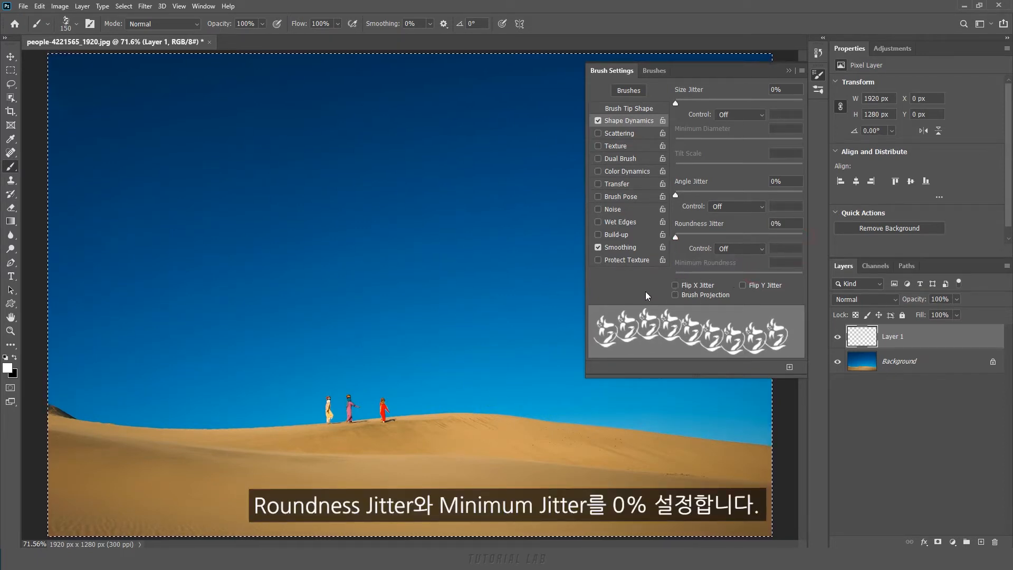
Paint one flower row with Flip X Jitter enabled and a second below it with only Flip Y Jitter, leaving both off
left_click(674, 285)
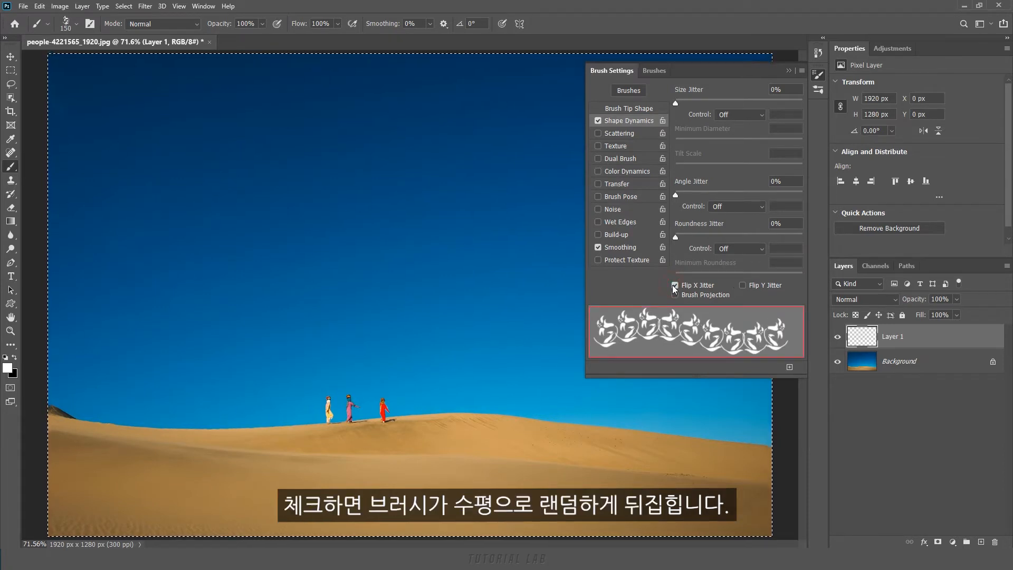
left_click_drag(125, 130, 507, 126)
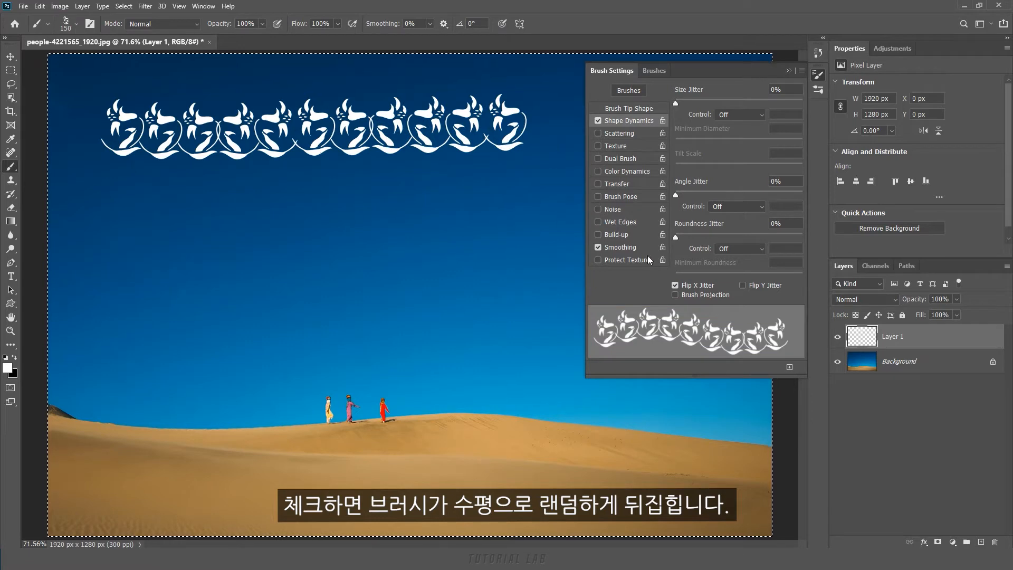
left_click(675, 285)
left_click(742, 285)
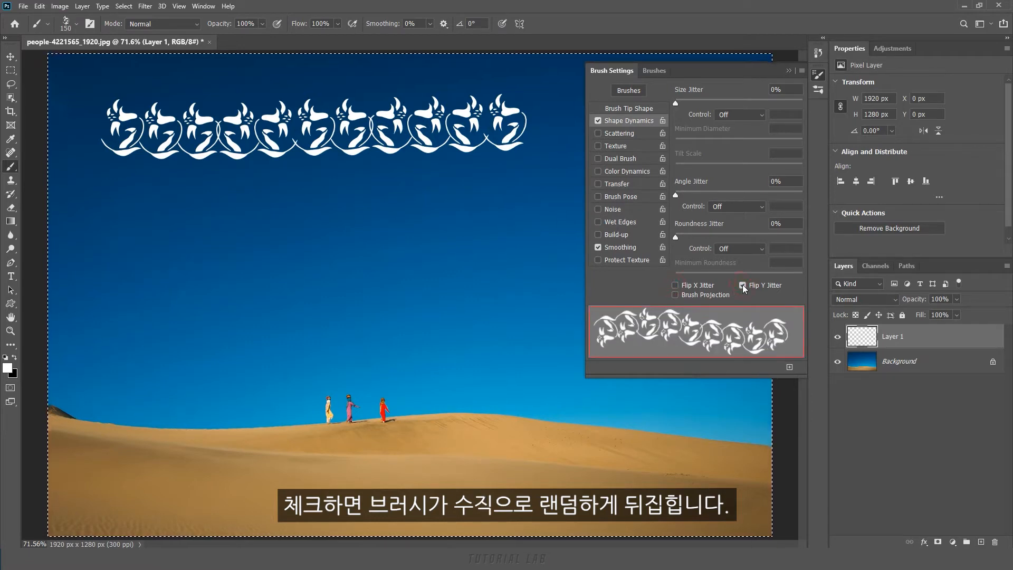
left_click_drag(112, 224, 504, 217)
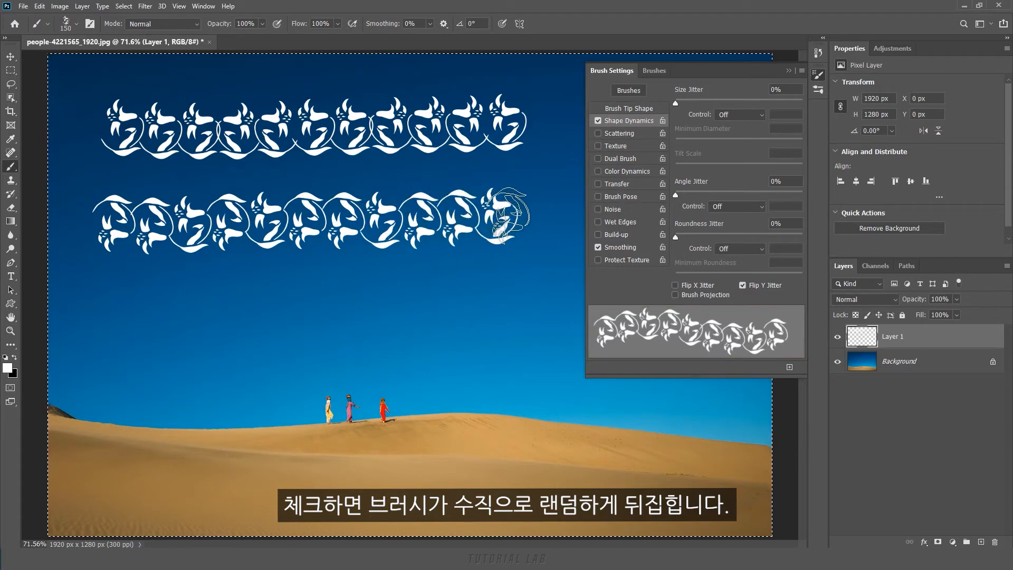
left_click(742, 285)
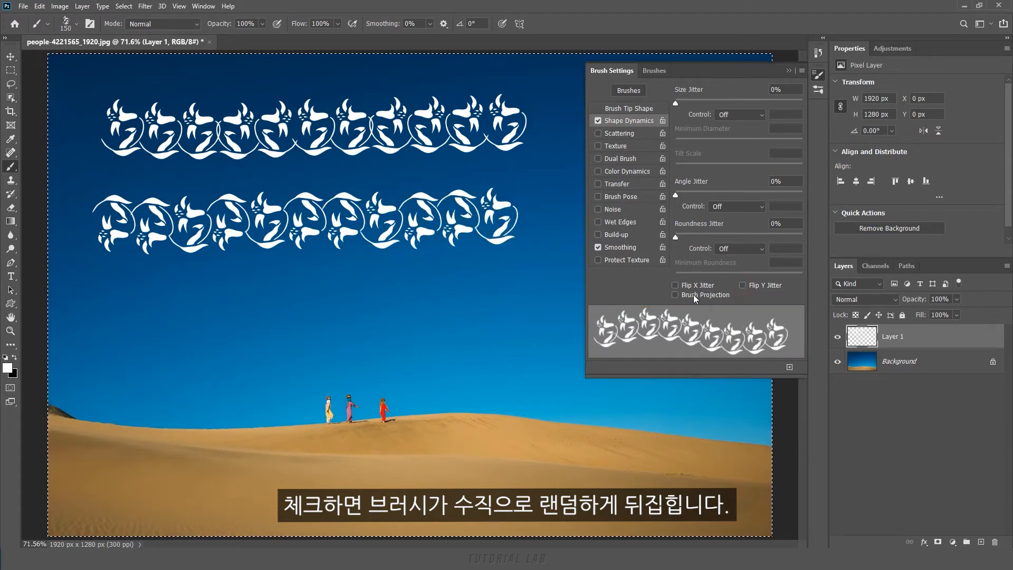
Paint a third flower row with Brush Projection enabled, disable the option and clear all rows from Layer 1
left_click(676, 296)
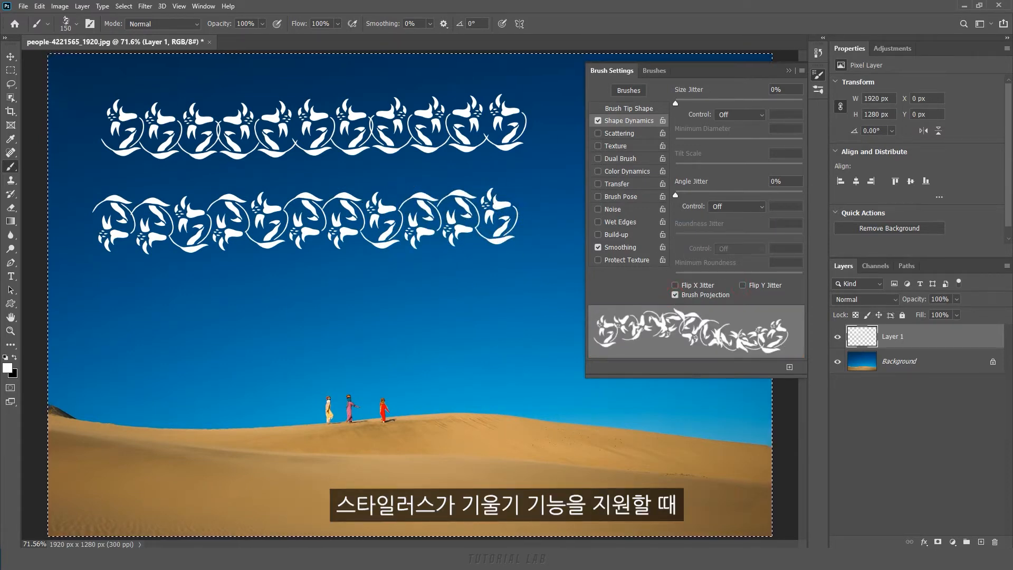
left_click_drag(108, 327, 520, 320)
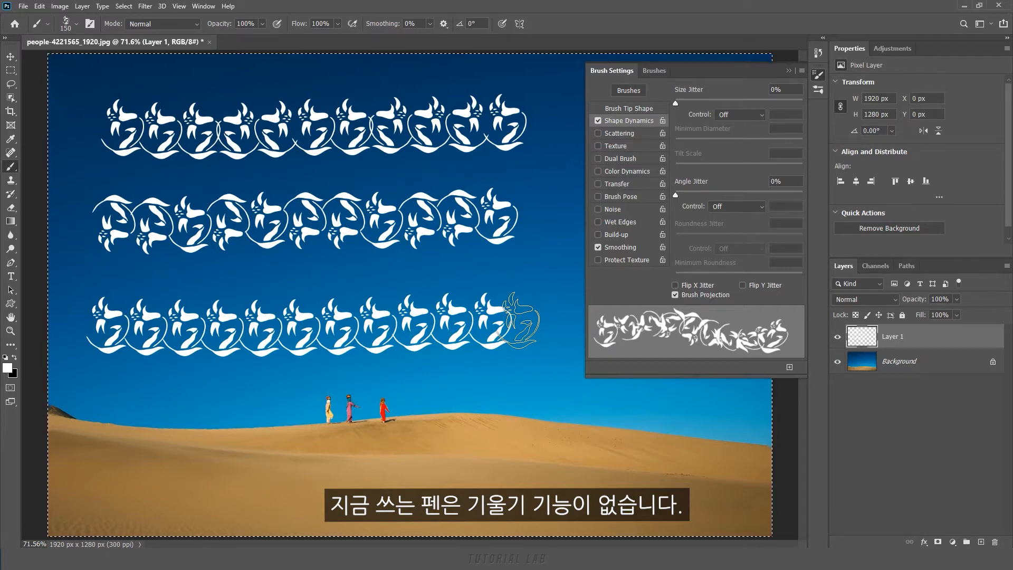
left_click(675, 295)
key("Delete")
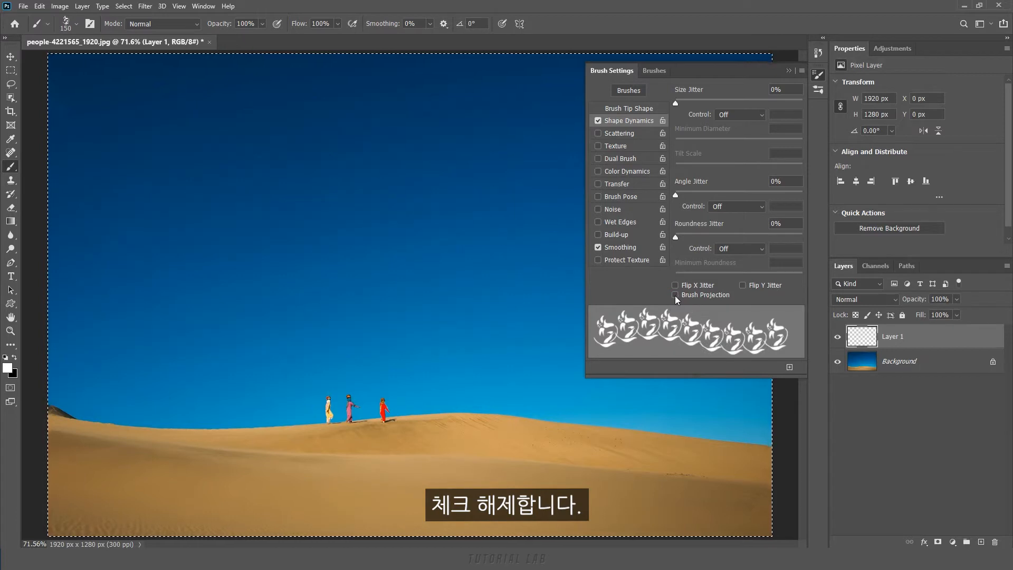
Choose the Hard Round brush from General Brushes and enable Shape Dynamics for it
left_click(655, 71)
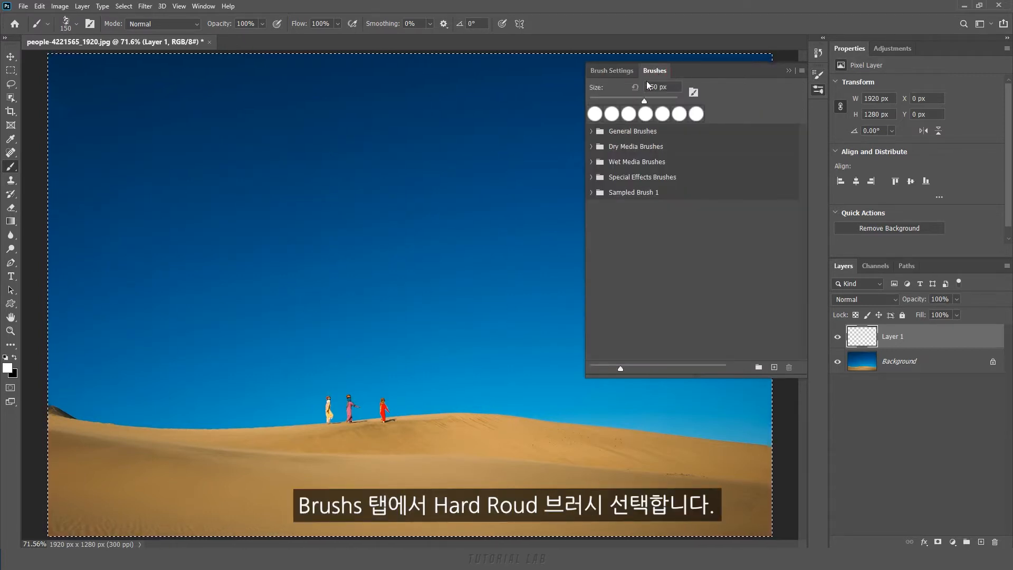
left_click(592, 132)
left_click(695, 147)
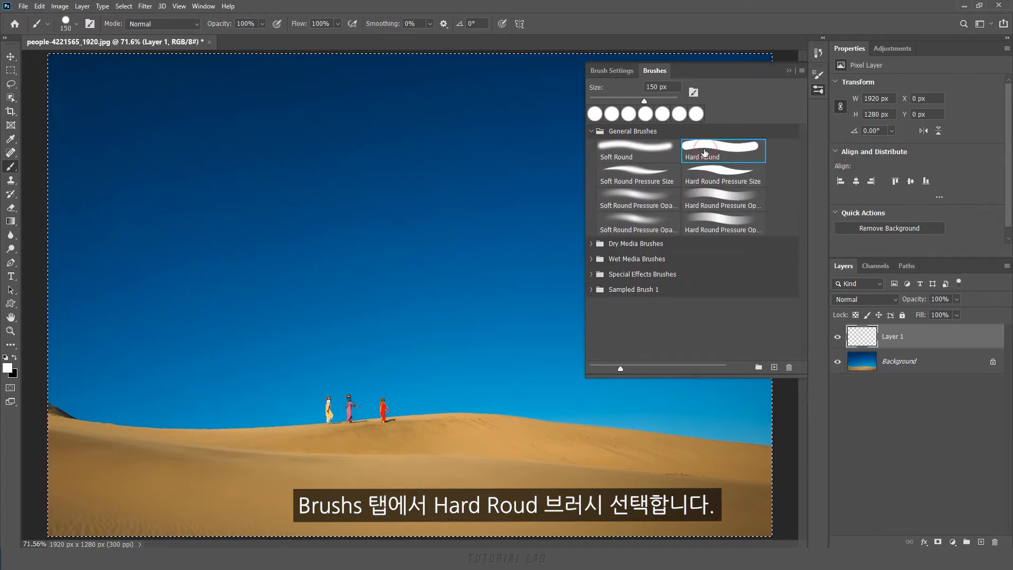
left_click(592, 132)
left_click(613, 70)
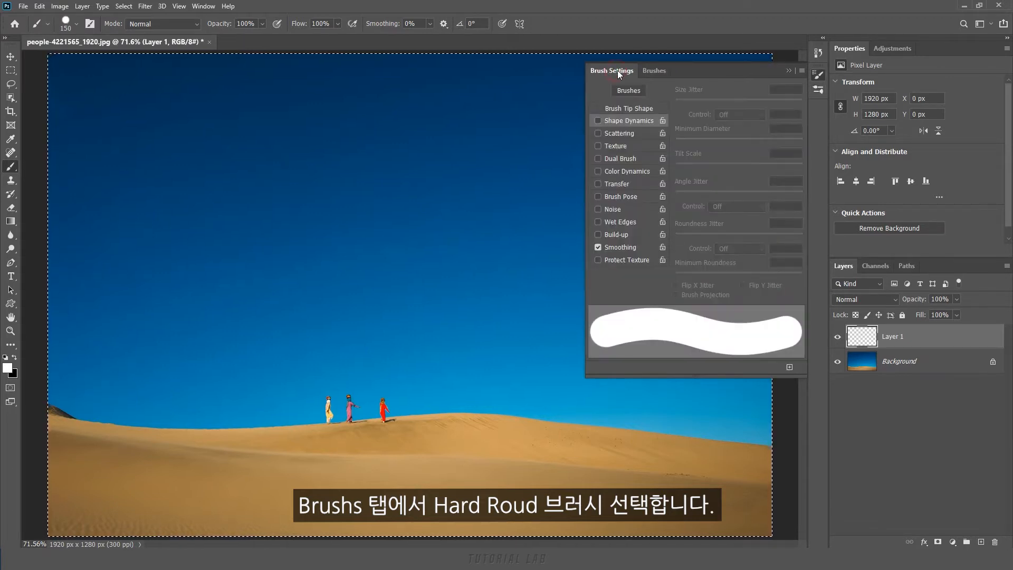
left_click(599, 121)
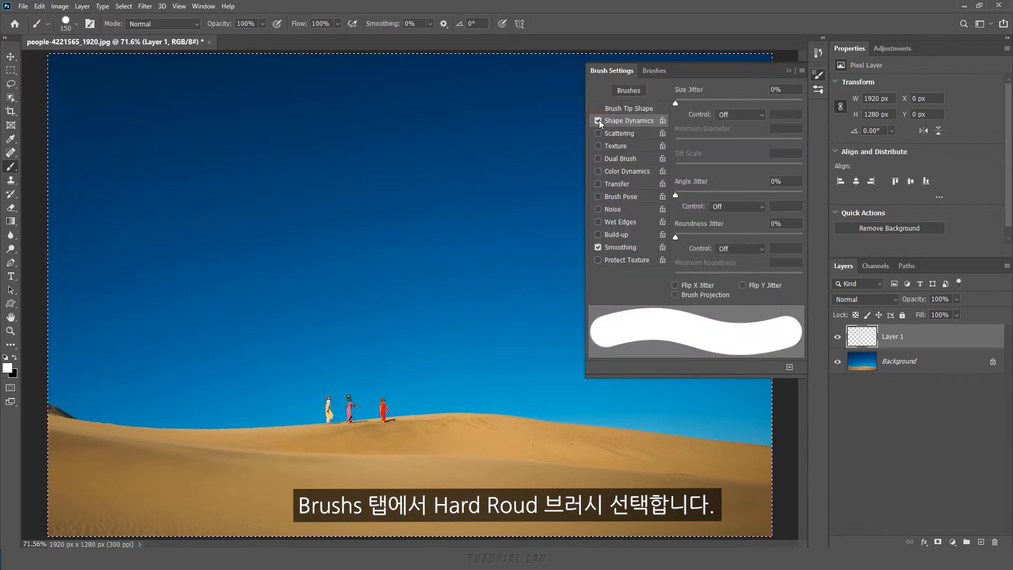
Set the Size Jitter control to Fade and paint two diagonal strokes in the sky, with fade values 34 and 56
left_click(748, 116)
left_click(741, 133)
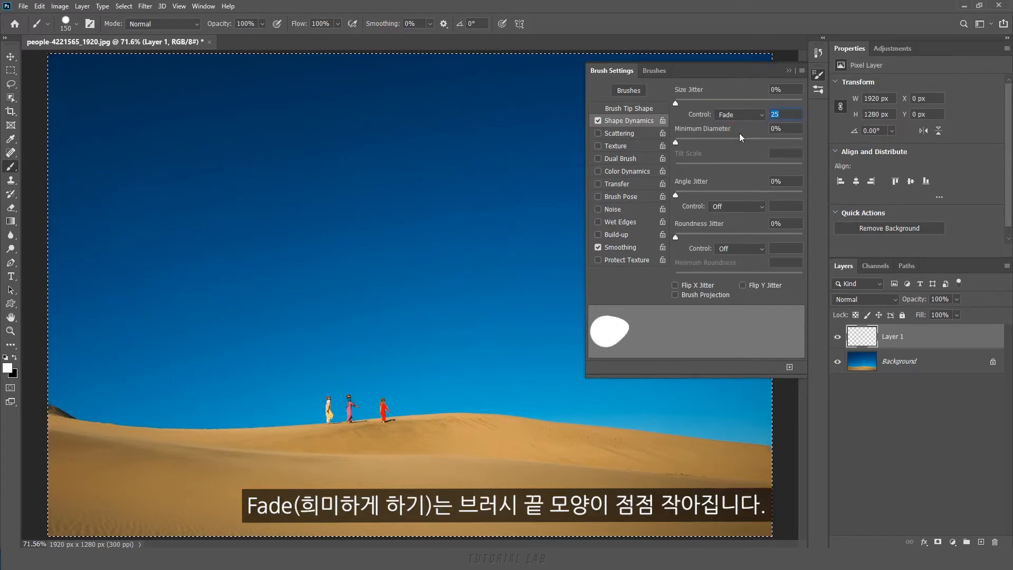
scroll(783, 120, "up", 2)
scroll(783, 121, "up", 13)
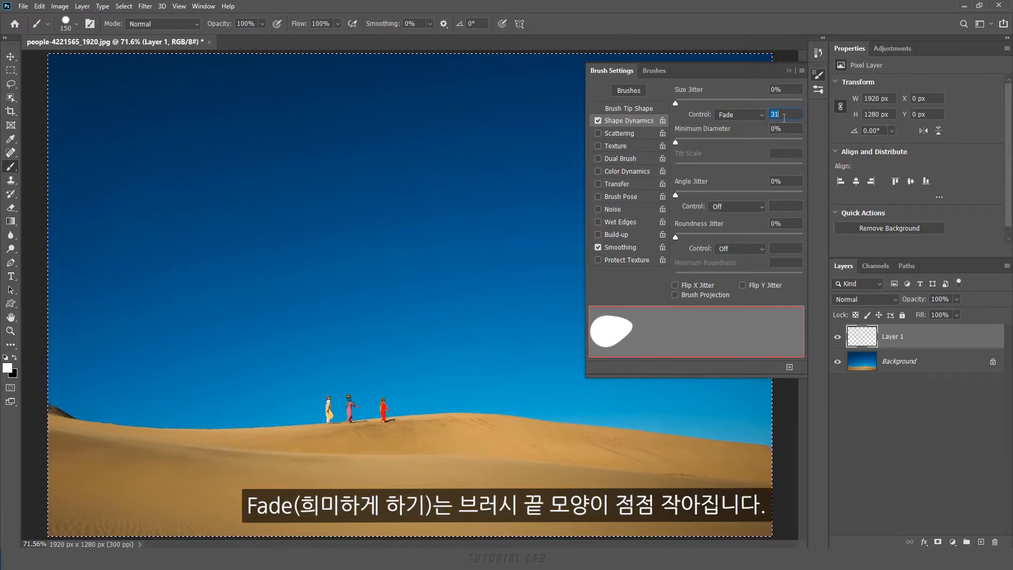
scroll(784, 116, "up", 2)
scroll(784, 117, "down", 8)
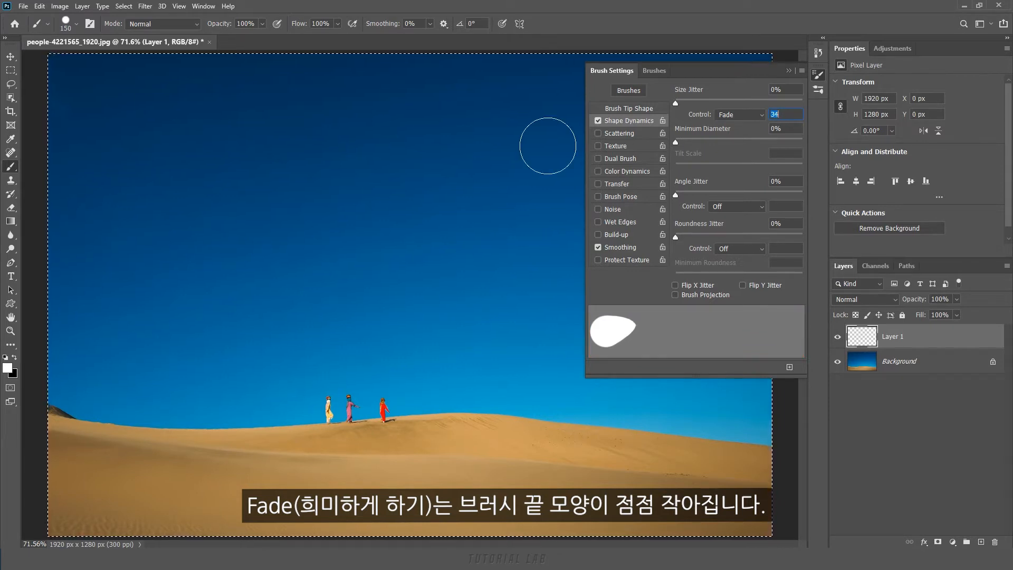
left_click_drag(144, 238, 269, 142)
scroll(784, 115, "up", 2)
scroll(758, 116, "up", 20)
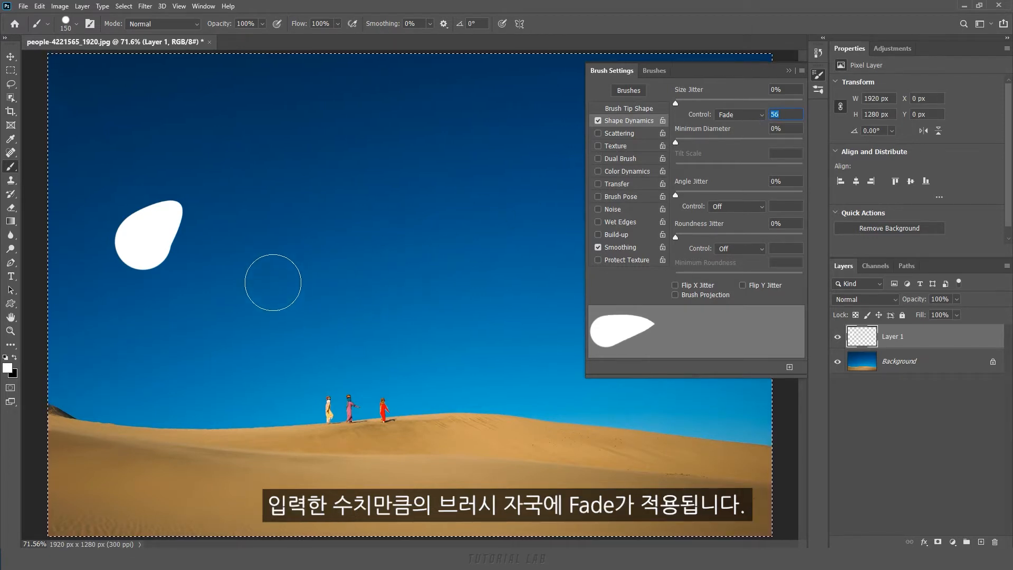
left_click_drag(271, 285, 515, 109)
Paint a third diagonal stroke with the size fade at 83, and clear the strokes from Layer 1
scroll(781, 114, "up", 15)
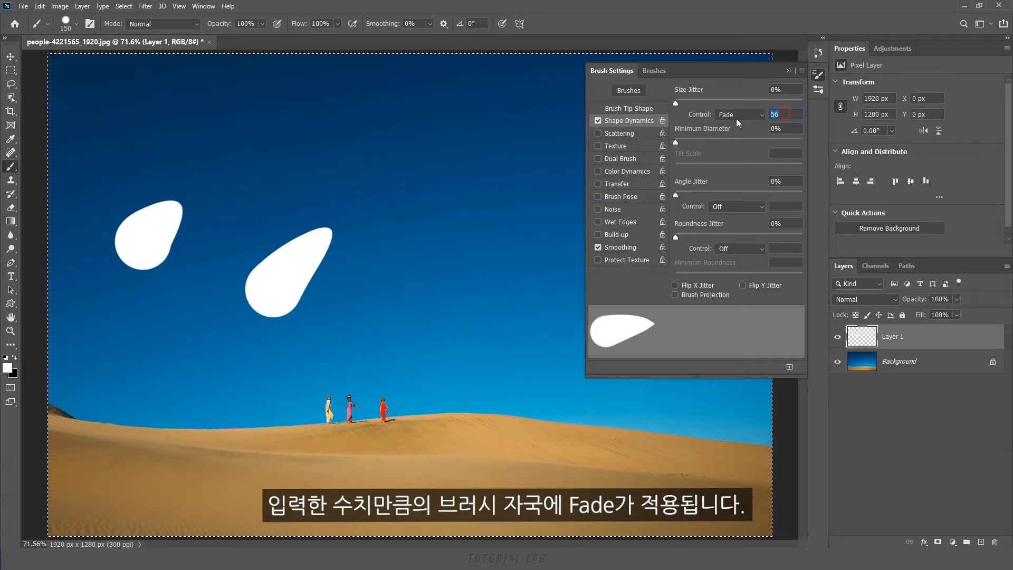
key("Up")
key("Up")
key("Up")
key("Up")
key("Up")
key("Up")
key("Up")
key("Up")
key("Up")
key("Up")
key("Up")
key("Up")
left_click(393, 344)
left_click_drag(518, 173, 561, 140)
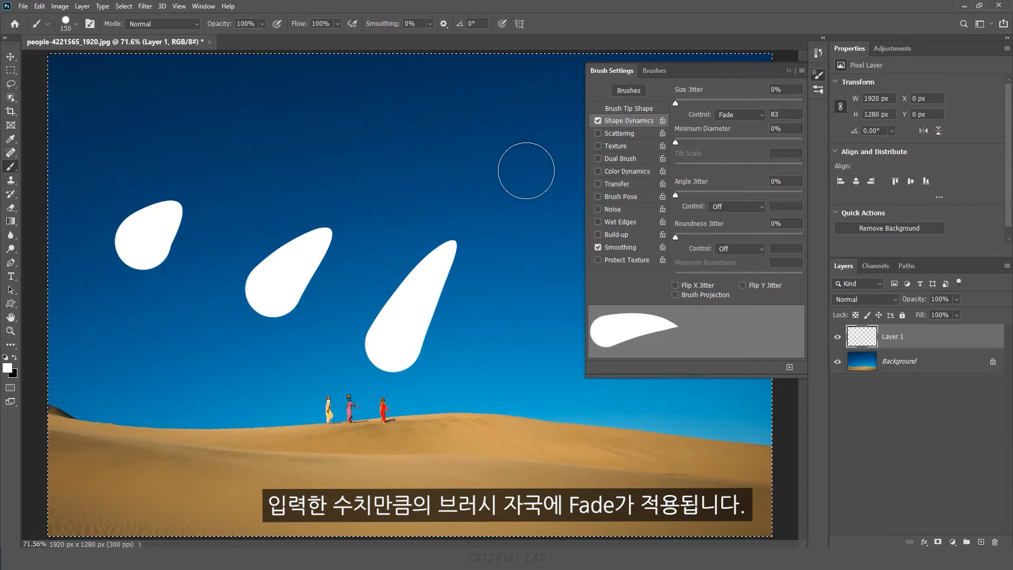
key("Delete")
Switch the Size Jitter control to Dial and back to Off, and toggle the brush's pen pressure size option on and off
left_click(739, 114)
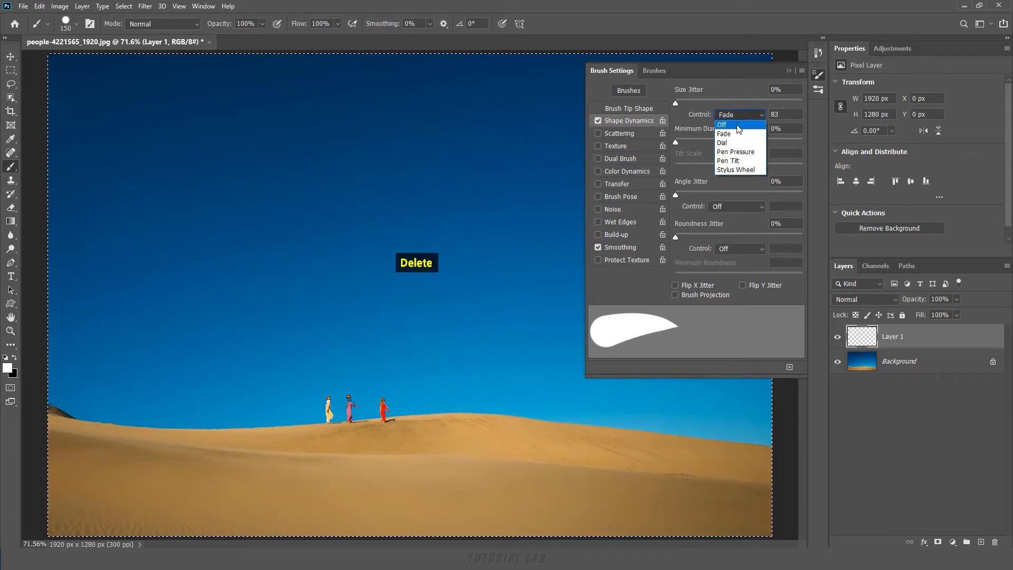
left_click(733, 129)
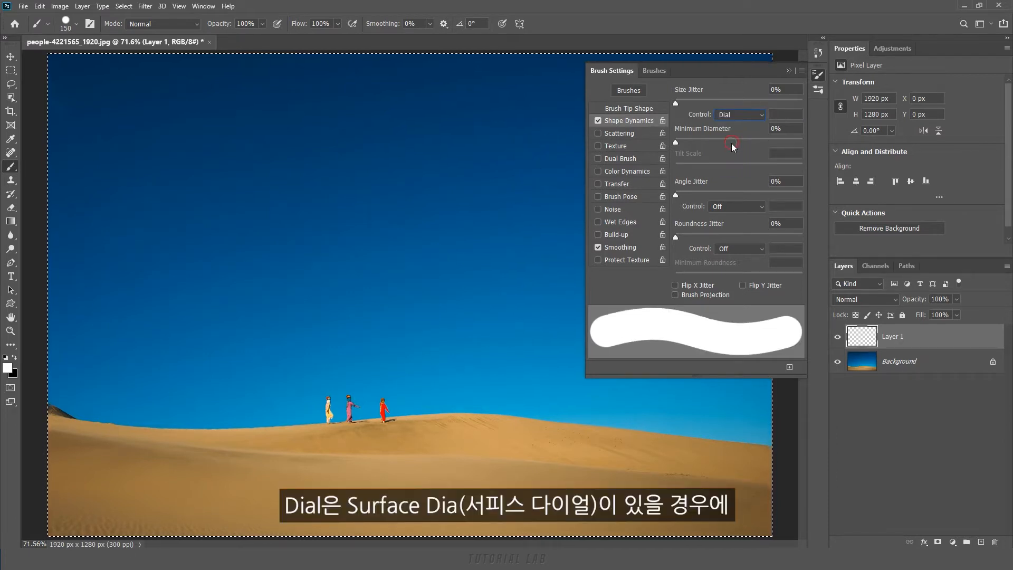
left_click(745, 118)
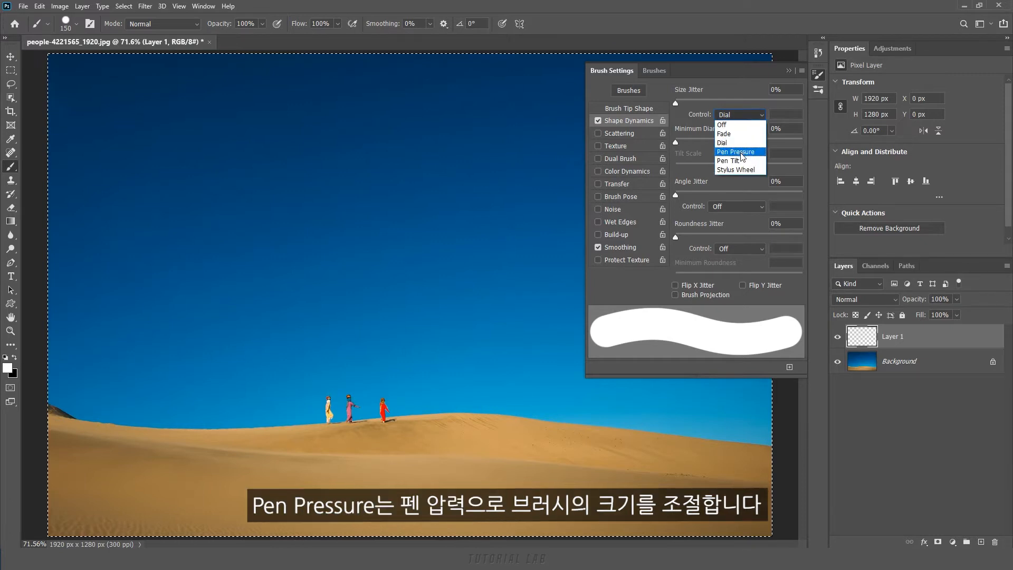
left_click(737, 125)
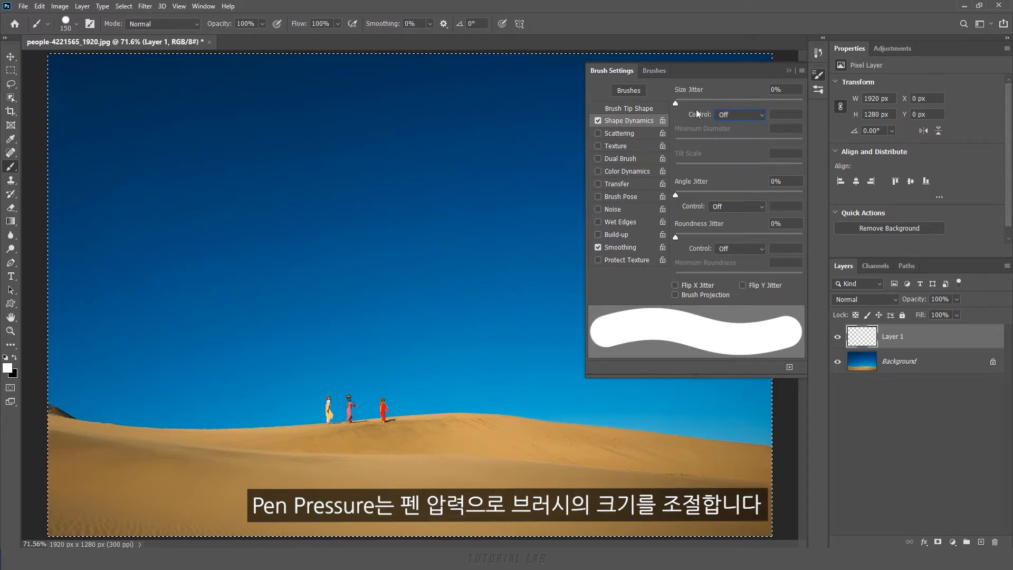
left_click(502, 24)
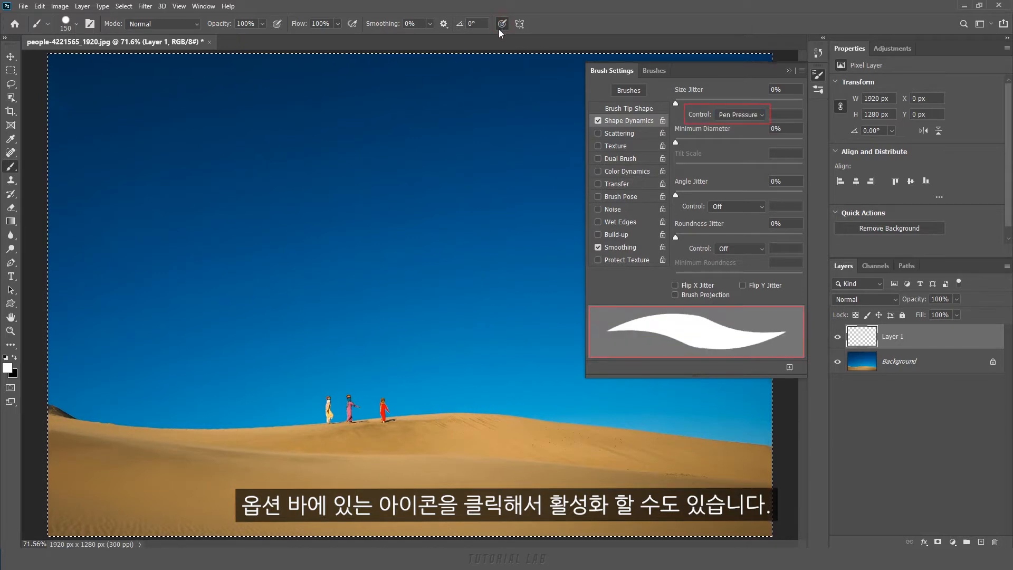
left_click(502, 24)
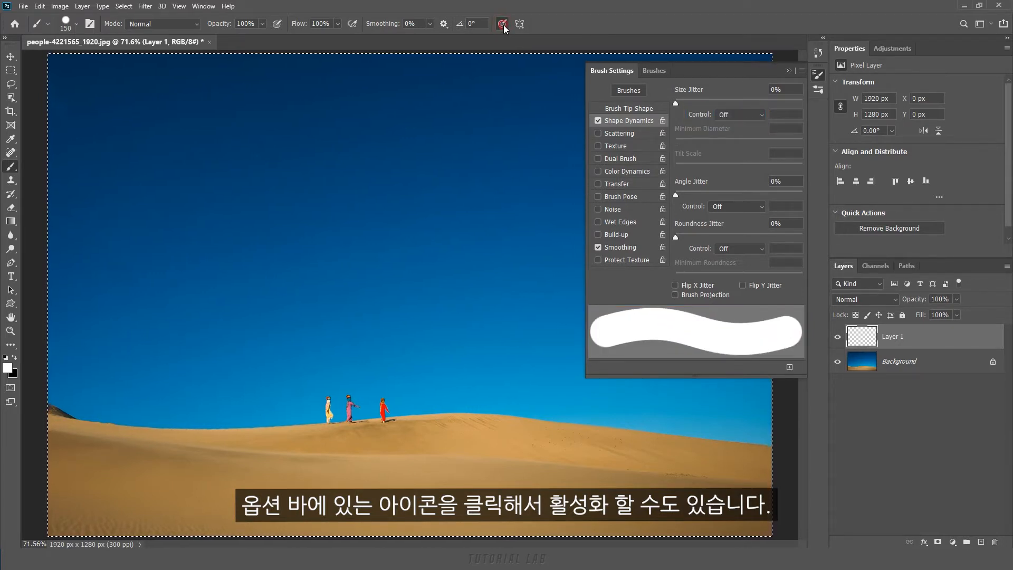
Enable pen pressure control for the brush size and reduce the brush to 25 px
left_click(503, 24)
key("[")
key("[")
key("[")
key("[")
key("[")
key("[")
key("[")
key("[")
Paint a zigzag across the sky with varying pen pressure, clear it and switch off pen pressure size control
mouse_move(163, 115)
left_mouse_down()
mouse_move(113, 198)
mouse_move(381, 119)
mouse_move(417, 201)
mouse_move(395, 351)
left_mouse_up()
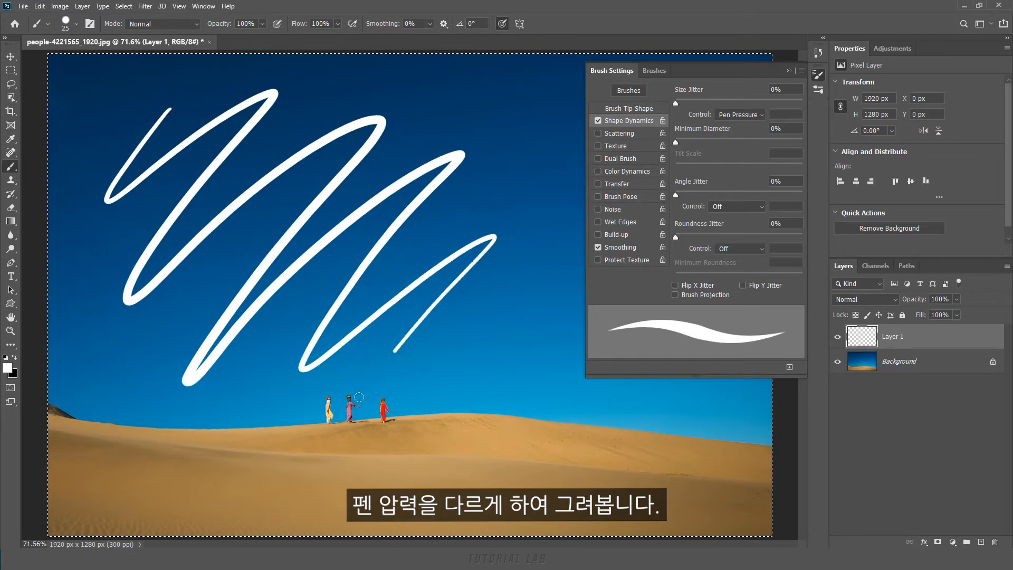
left_click_drag(358, 396, 615, 205)
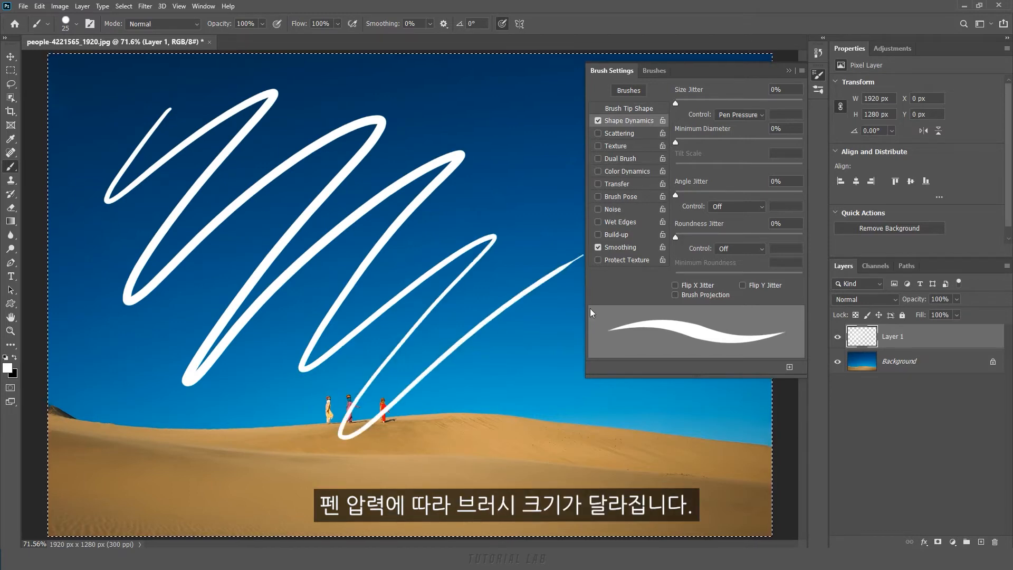
key("Delete")
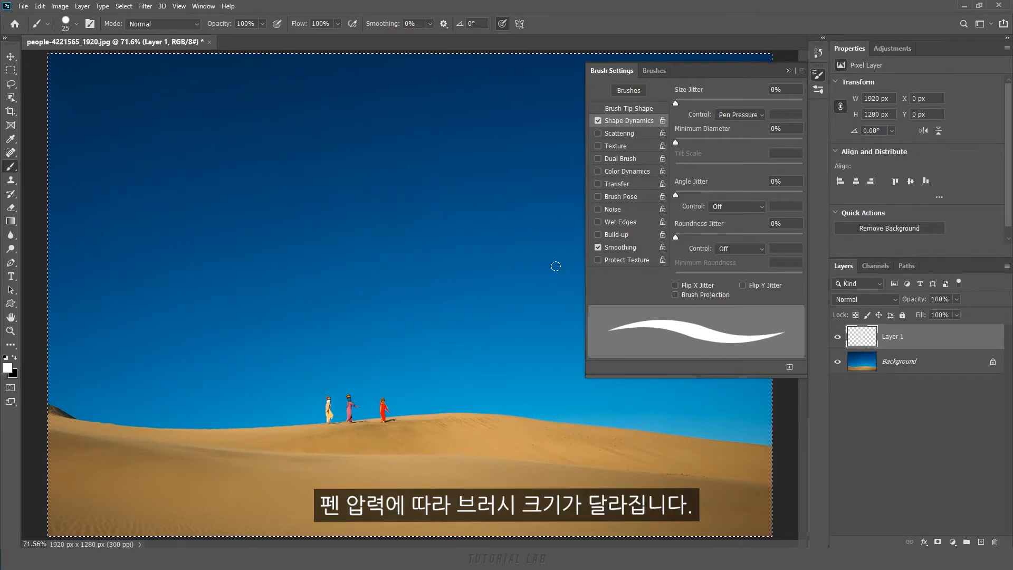
left_click(502, 24)
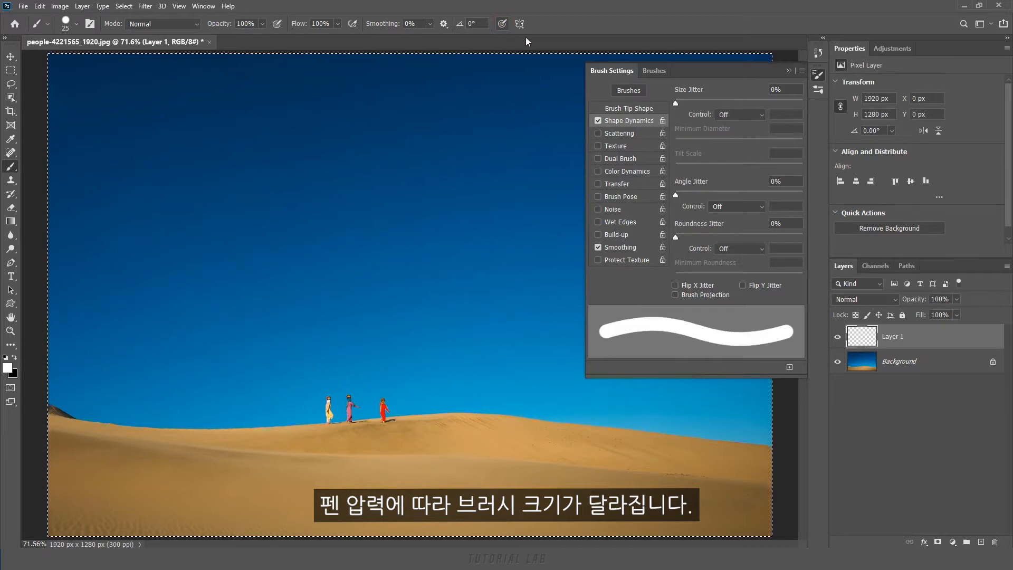
Switch the Size Jitter control to Pen Tilt, then to Stylus Wheel and back to Off
left_click(749, 114)
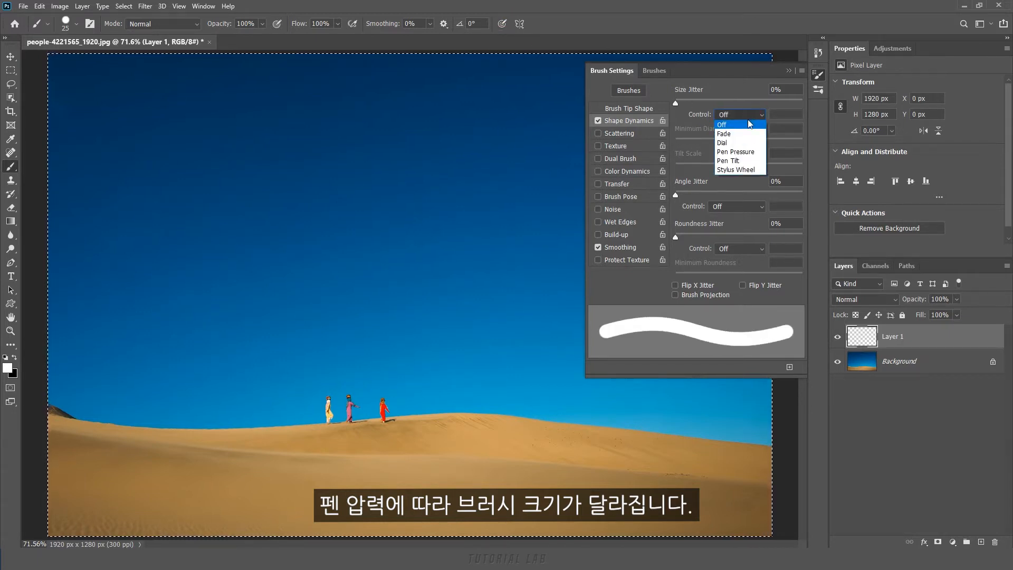
left_click(735, 161)
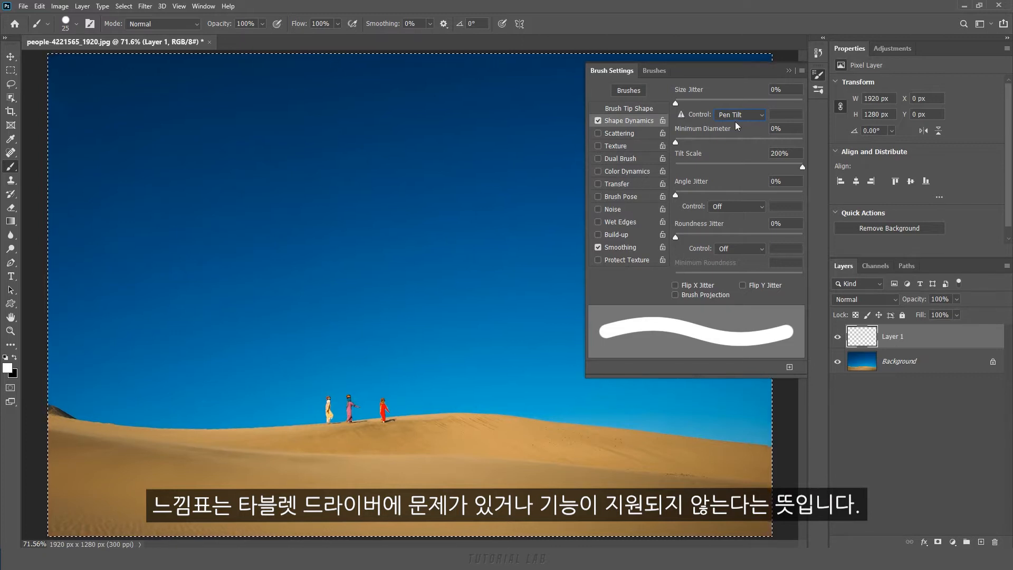
left_click(758, 115)
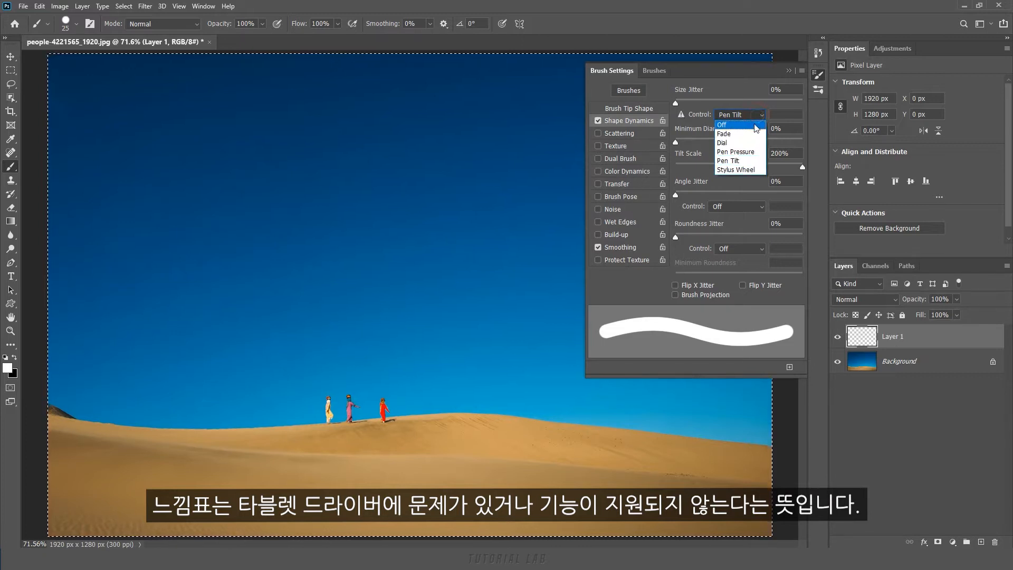
left_click(752, 170)
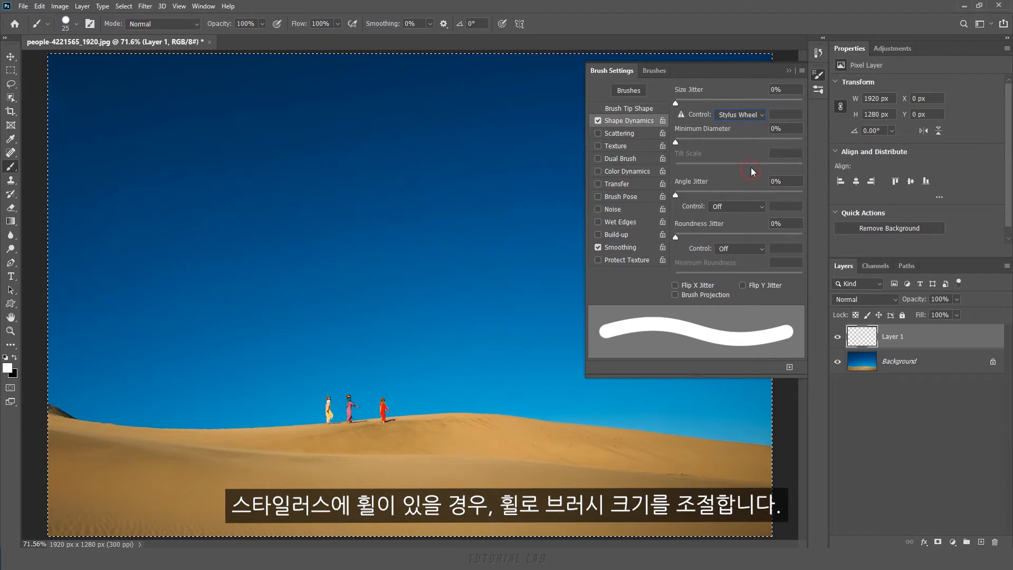
left_click(755, 115)
left_click(750, 124)
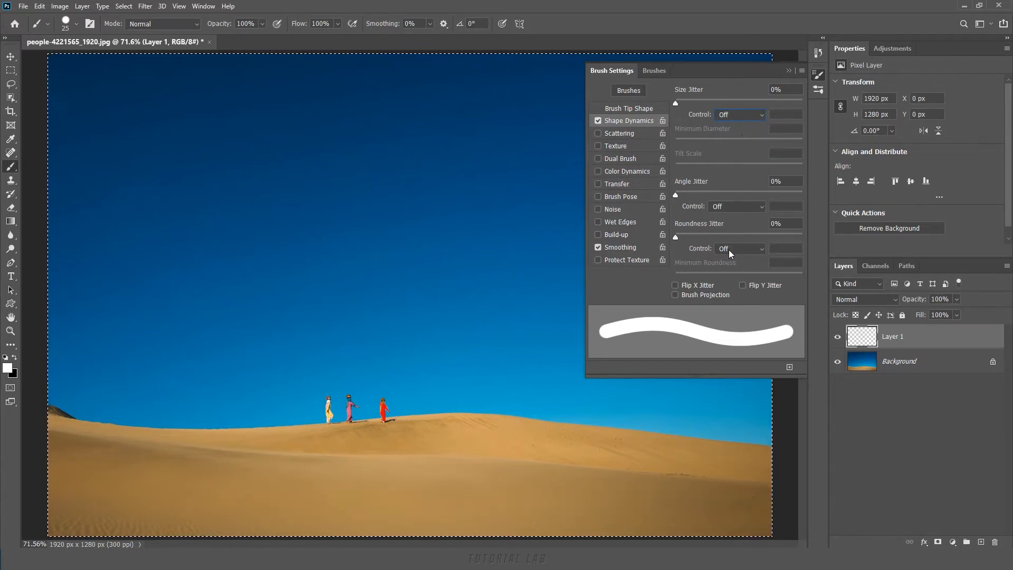
Set the Roundness Jitter control to Rotation and sketch a pen standing on a slanted plane with curved rotation arrows on both sides
left_click(749, 248)
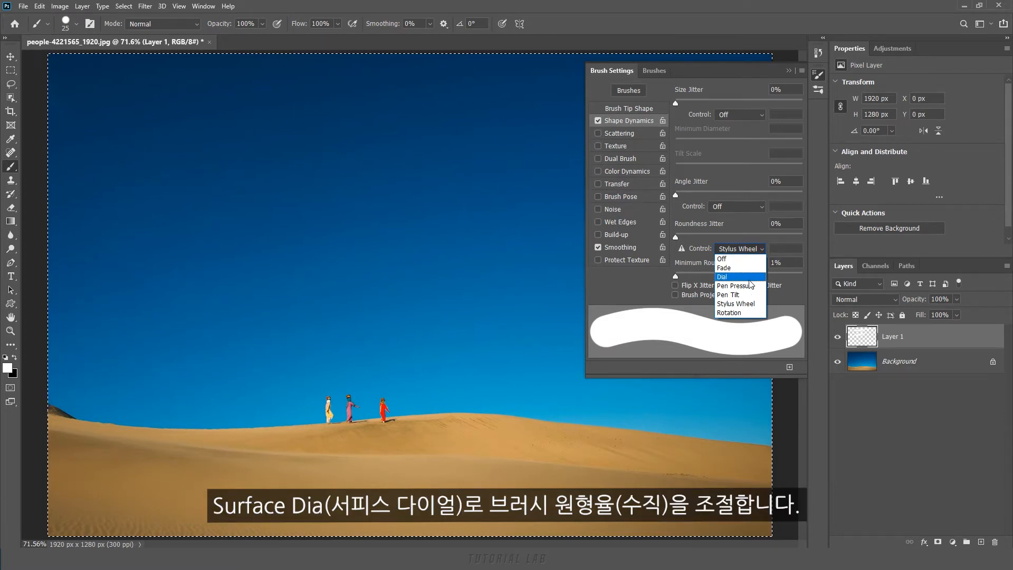
left_click(742, 312)
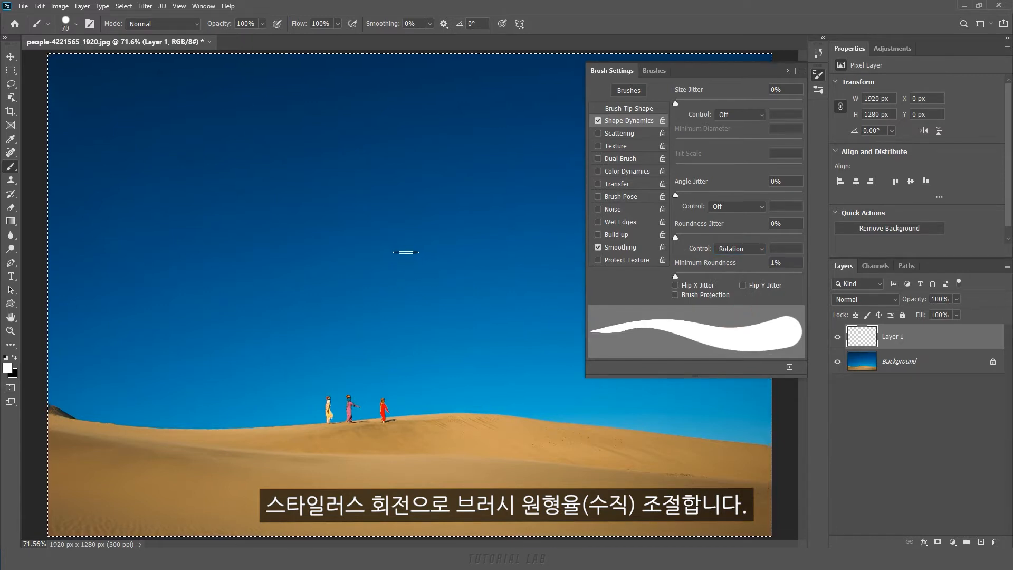
left_click_drag(241, 245, 427, 305)
mouse_move(247, 247)
left_mouse_down()
mouse_move(476, 215)
mouse_move(396, 309)
left_mouse_up()
mouse_move(363, 129)
left_mouse_down()
mouse_move(305, 258)
mouse_move(328, 263)
left_mouse_up()
mouse_move(311, 177)
left_mouse_down()
mouse_move(304, 217)
mouse_move(316, 172)
left_mouse_up()
left_click_drag(295, 207, 290, 230)
left_click_drag(384, 171, 380, 217)
left_click_drag(377, 207, 372, 221)
left_click_drag(399, 160, 380, 181)
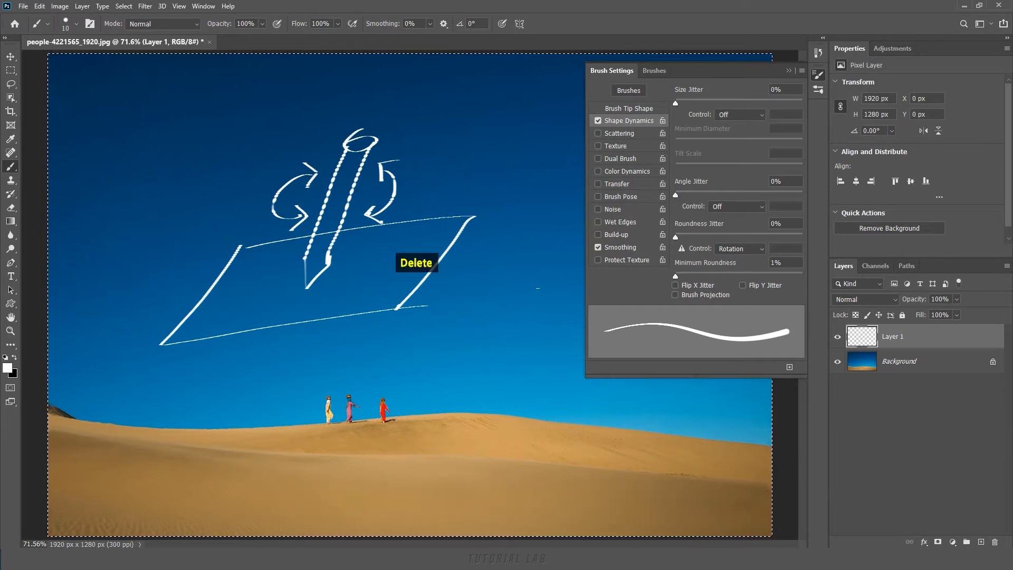
Clear the pen sketch from Layer 1 and set the Roundness Jitter control to Off
key("Delete")
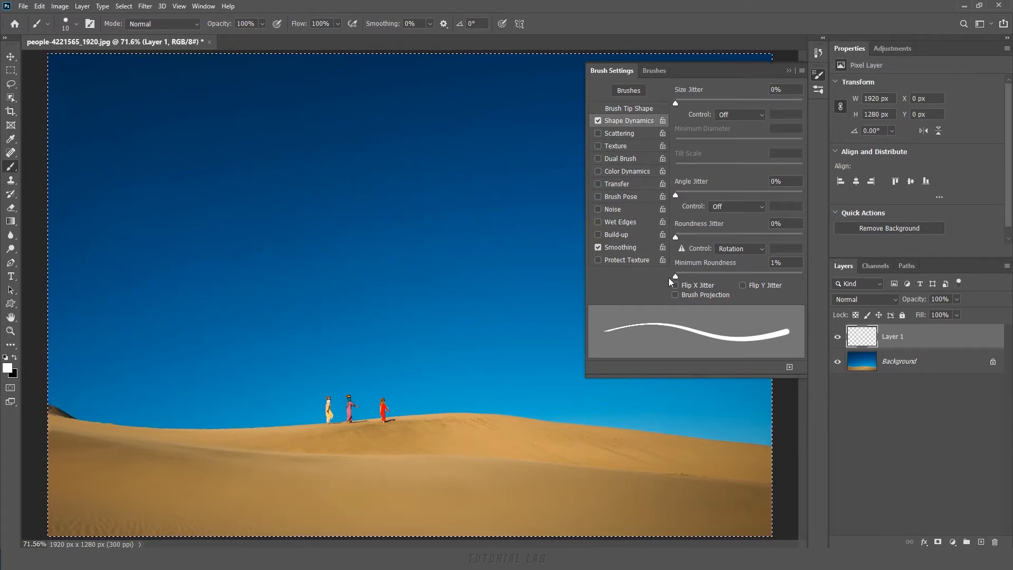
left_click(744, 254)
left_click(737, 258)
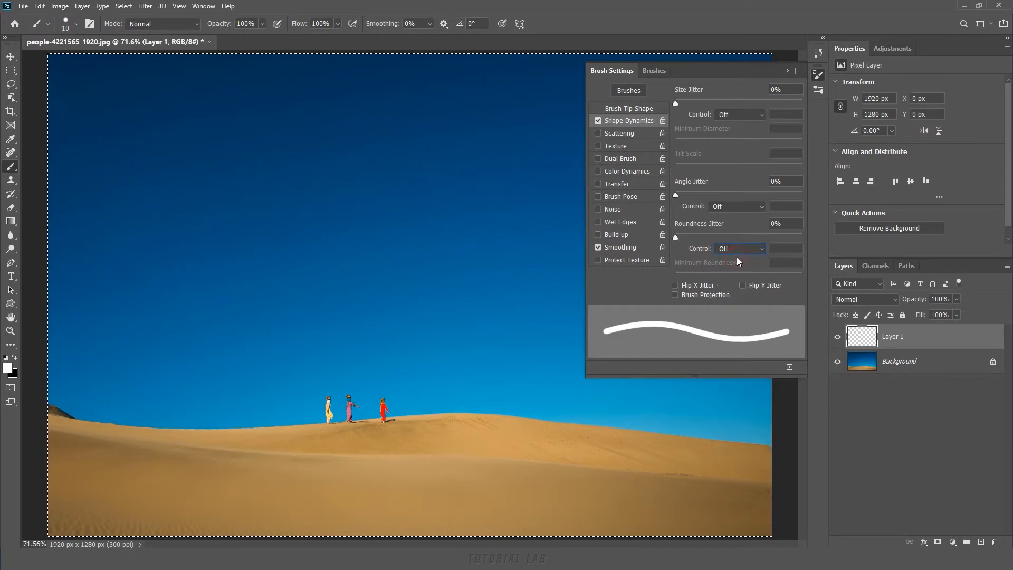
Choose the custom 150 px flower brush tip and set its spacing to 90%
left_click(633, 108)
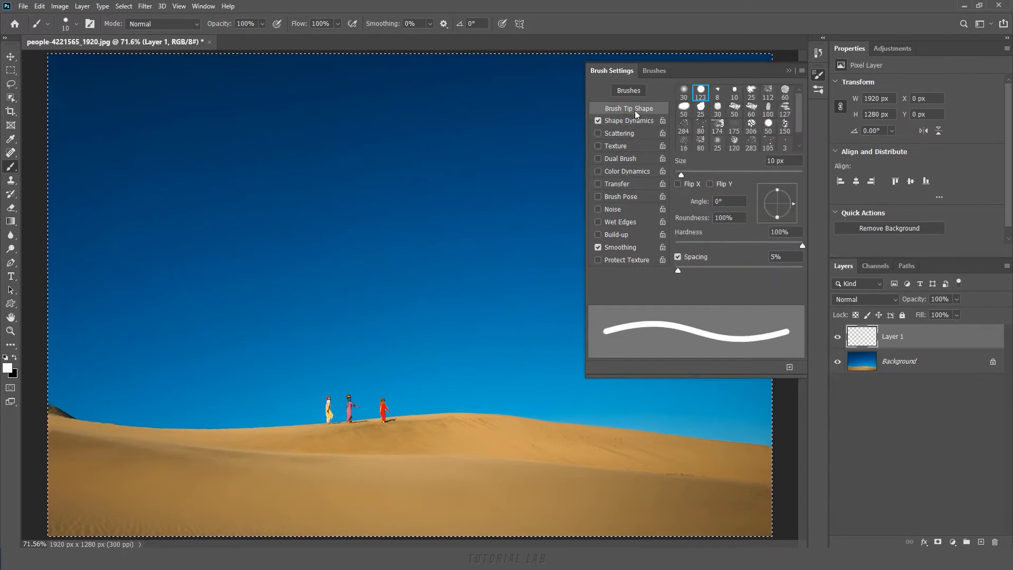
left_click(785, 127)
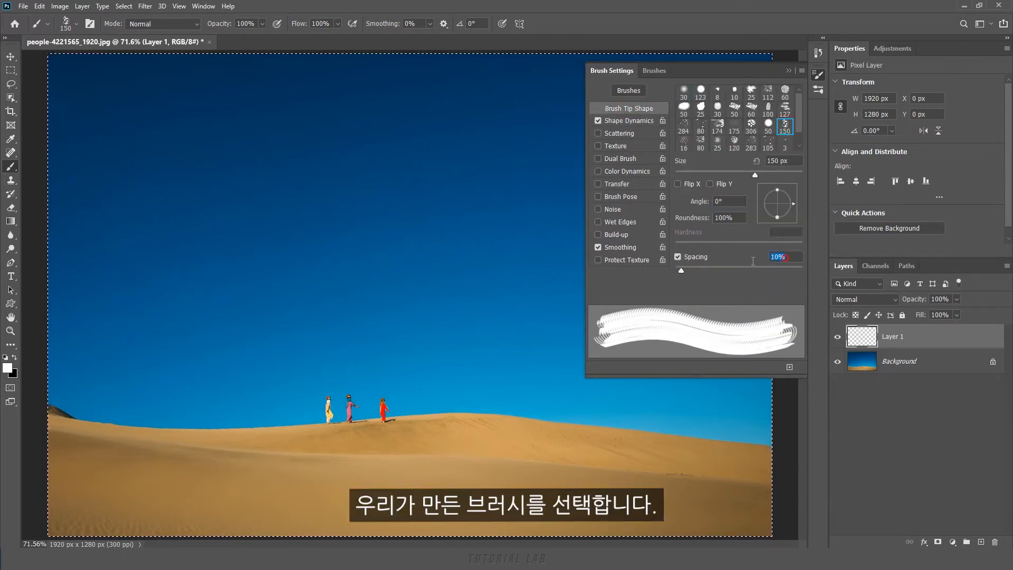
type("90")
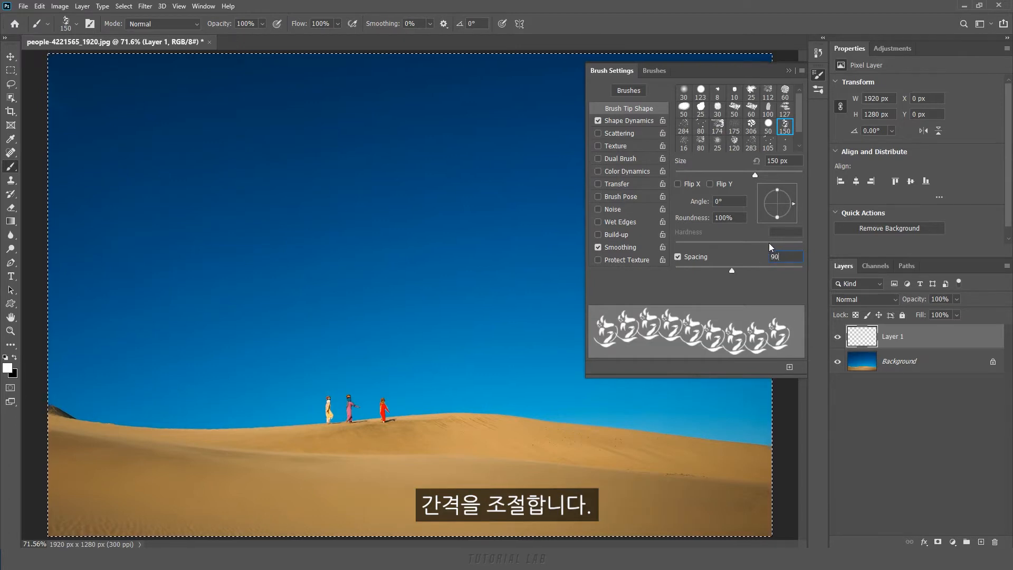
key("Return")
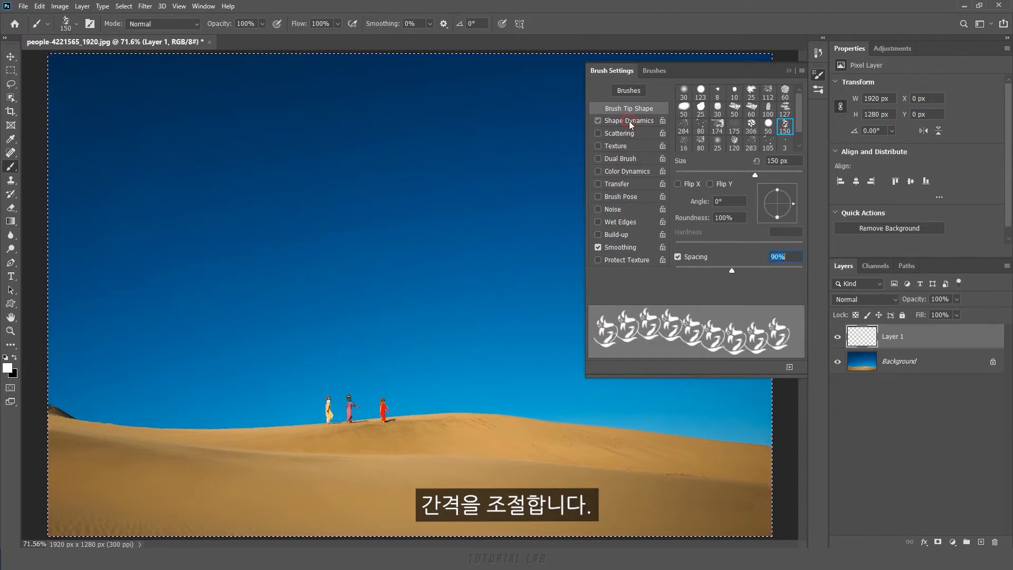
Set the Angle Jitter control to Fade in the Shape Dynamics settings
left_click(630, 122)
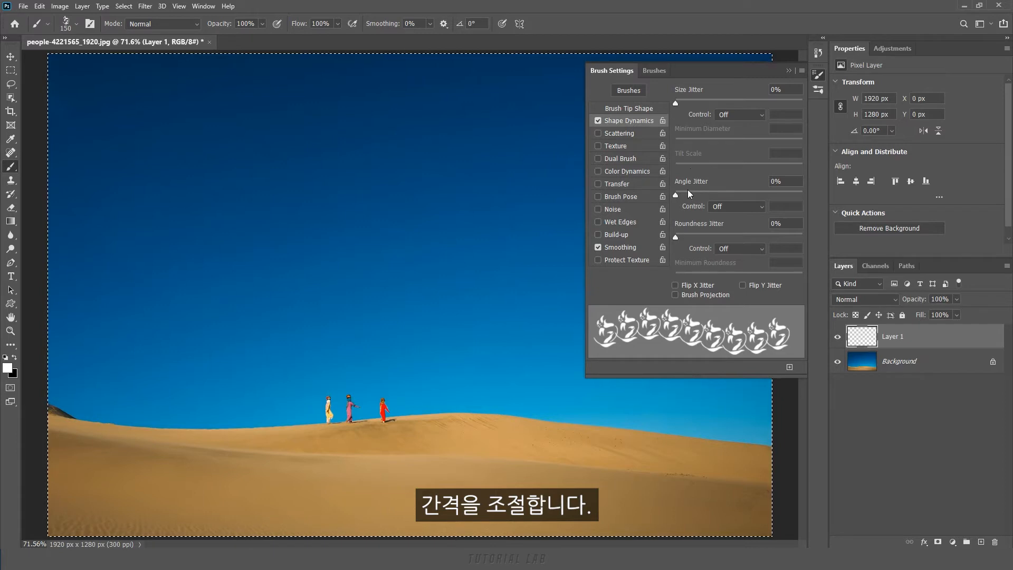
left_click(735, 208)
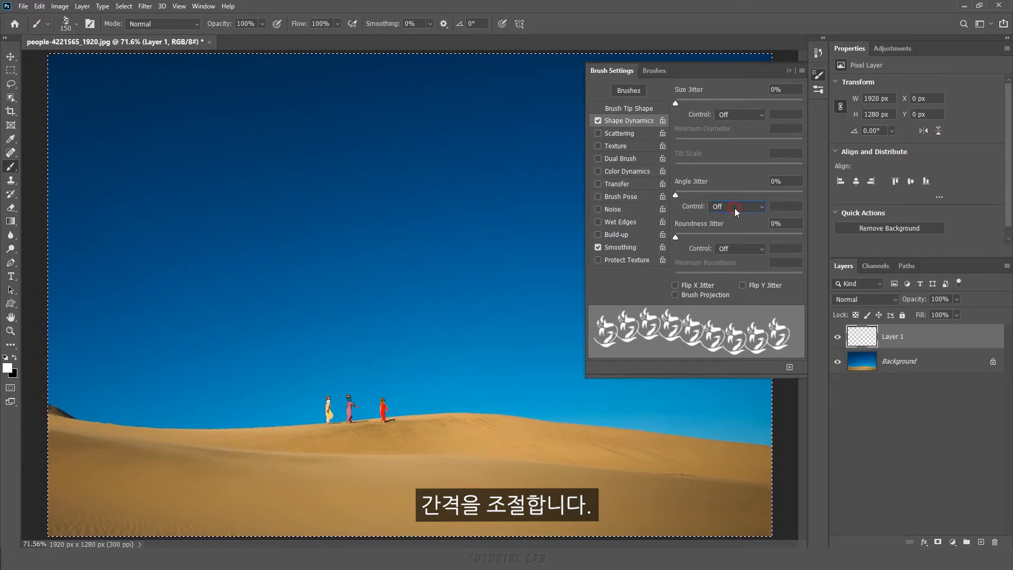
left_click(730, 228)
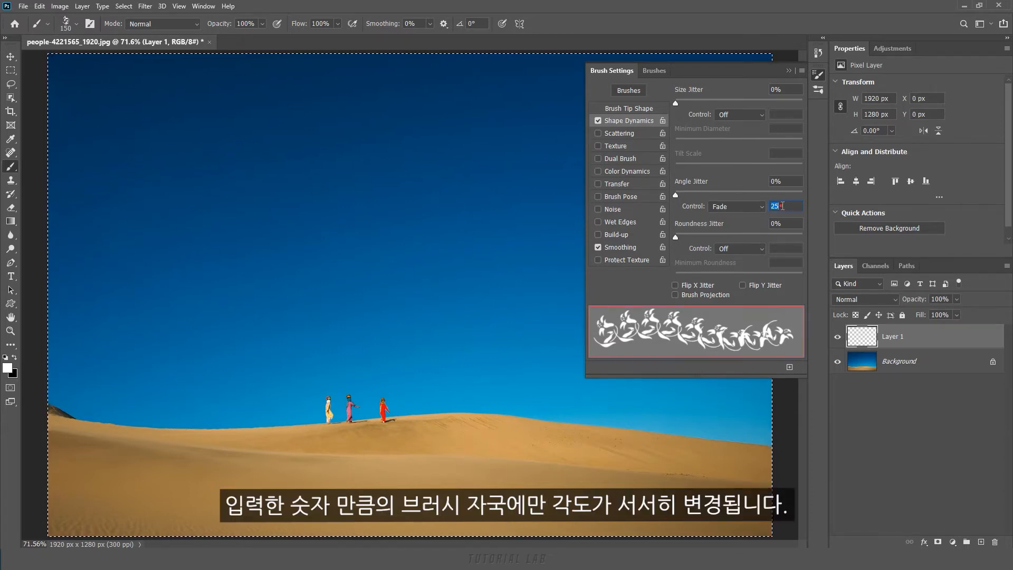
Set the angle fade to 34 steps and paint a horizontal row of motifs across the upper sky
type("33")
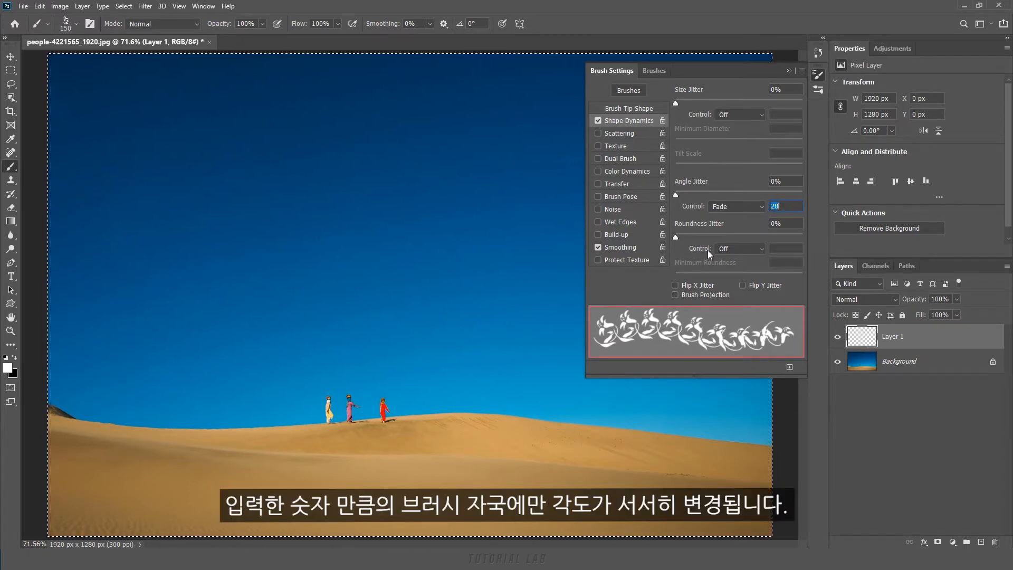
key("Down")
key("Down")
key("Down")
key("Down")
key("Down")
key("Down")
key("Down")
key("Down")
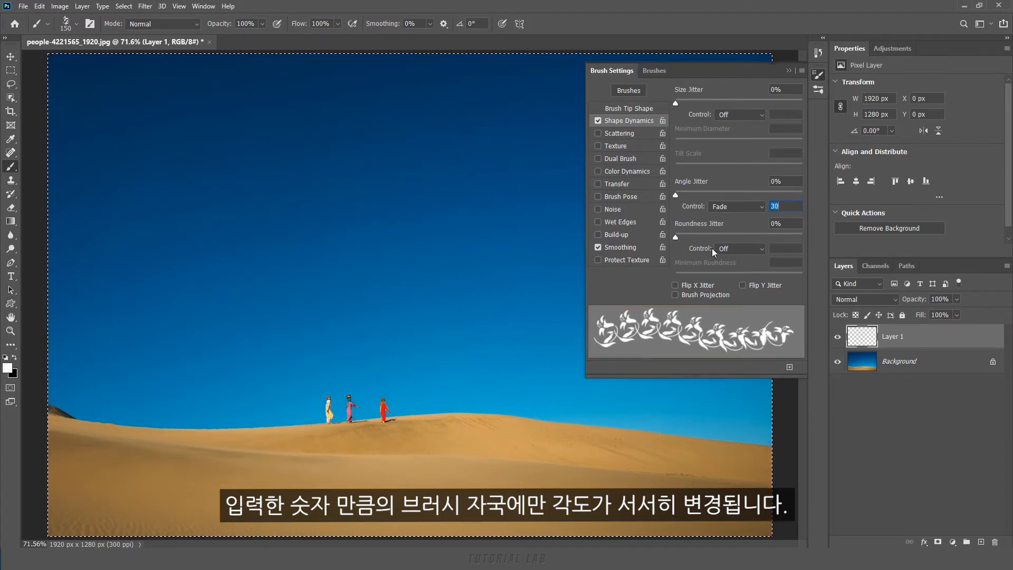
key("Up")
key("Up")
key("Up")
key("Up")
key("Up")
key("Up")
key("Up")
key("Up")
key("Up")
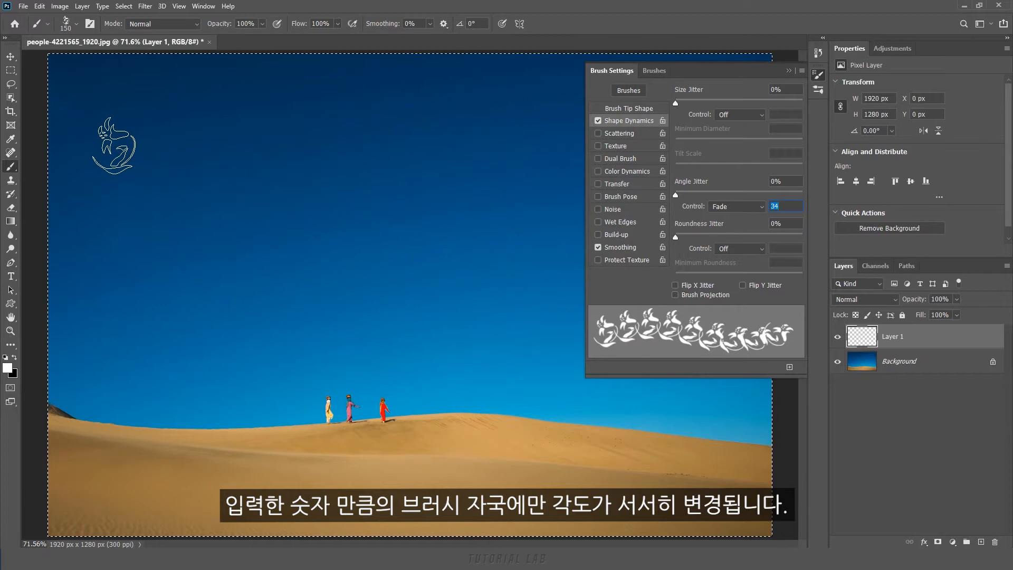
left_click_drag(112, 139, 507, 136)
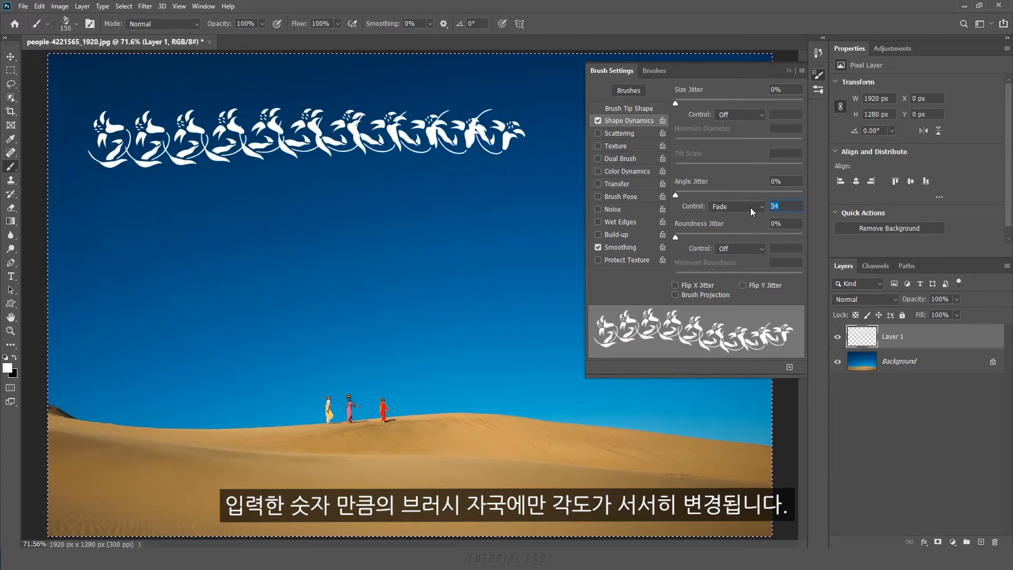
Set the angle fade to 17 steps and paint a second straight row of motifs below the first
key("Down")
key("Down")
type("18")
key("Down")
left_click(107, 235)
left_click(544, 232, "shift")
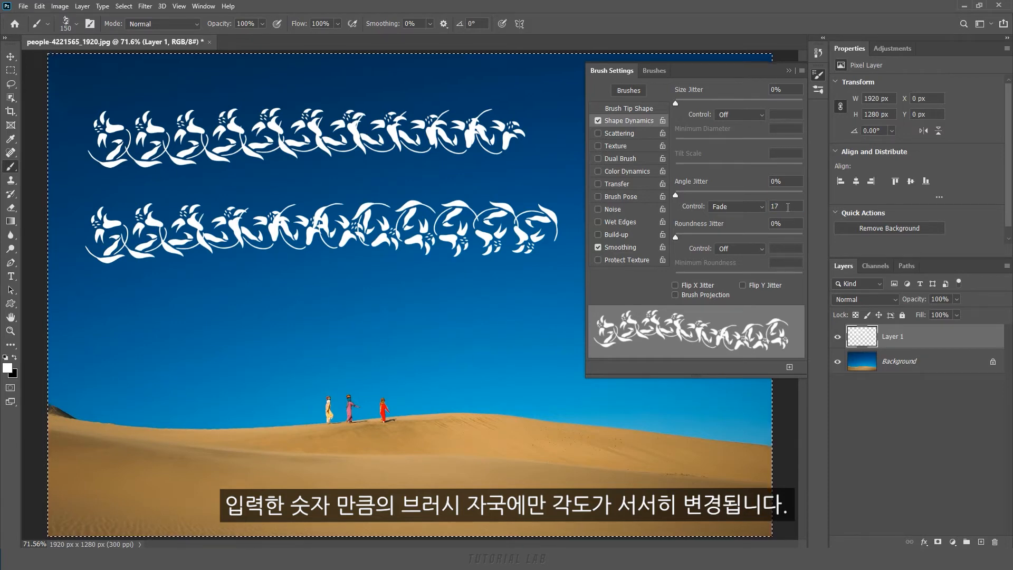
Set the angle fade to 9 steps and paint a third straight row of motifs just above the figures
key("Down")
key("Down")
key("Down")
key("Down")
key("Down")
key("Down")
key("Down")
key("Down")
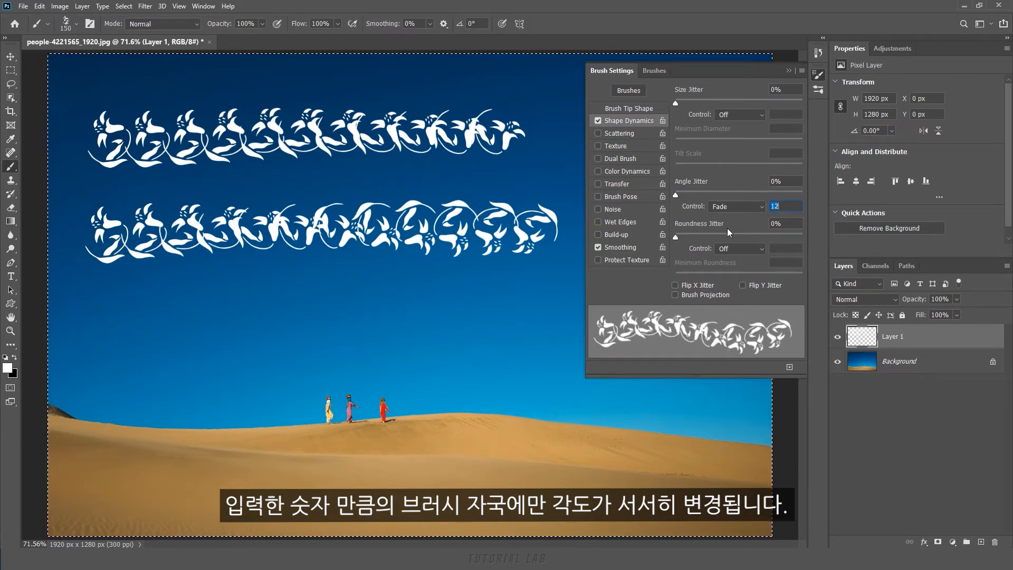
left_click(106, 340)
left_click(533, 335, "shift")
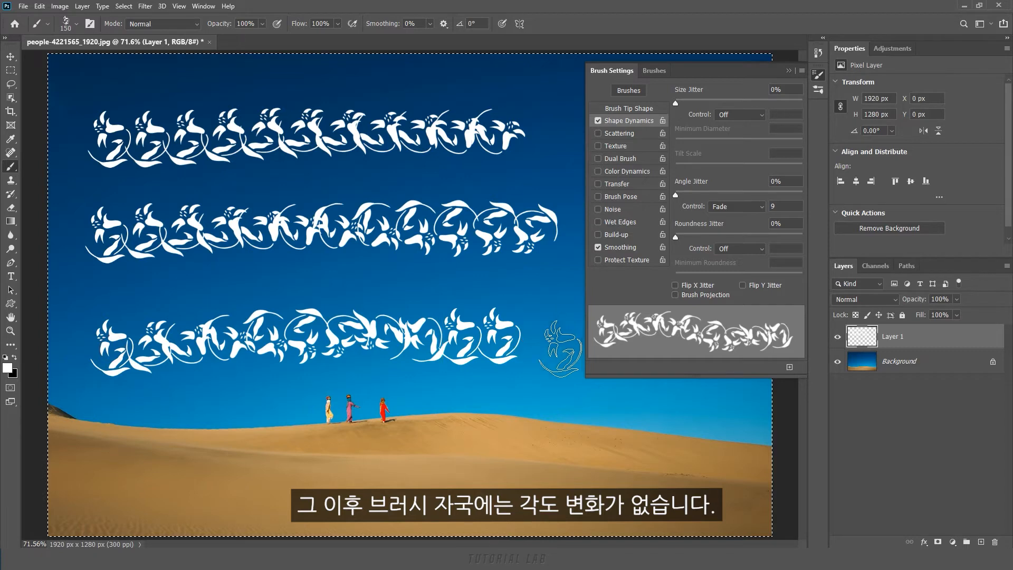
Clear the three rows from Layer 1 and set the Angle Jitter control to Initial Direction
key("Delete")
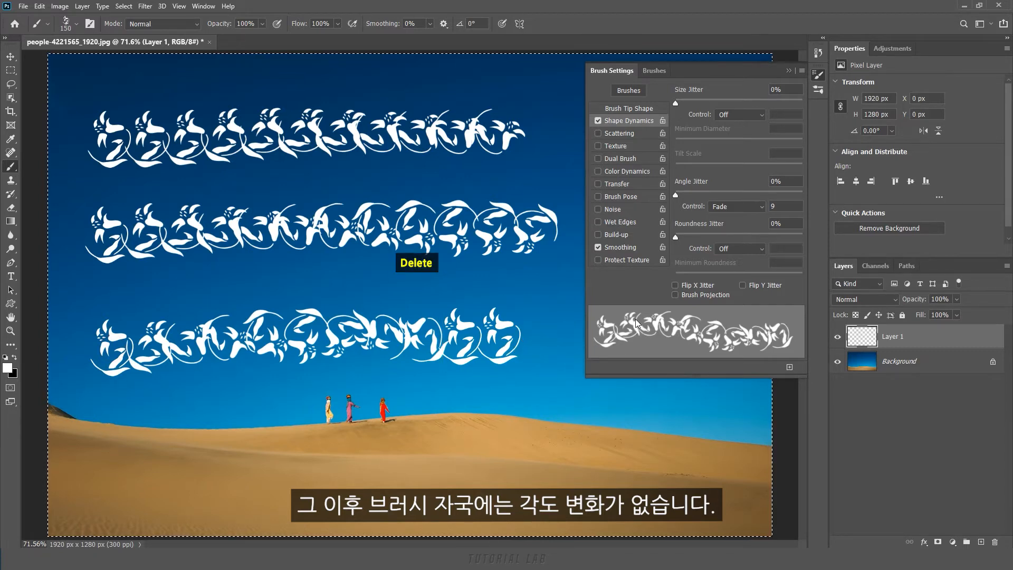
left_click(754, 206)
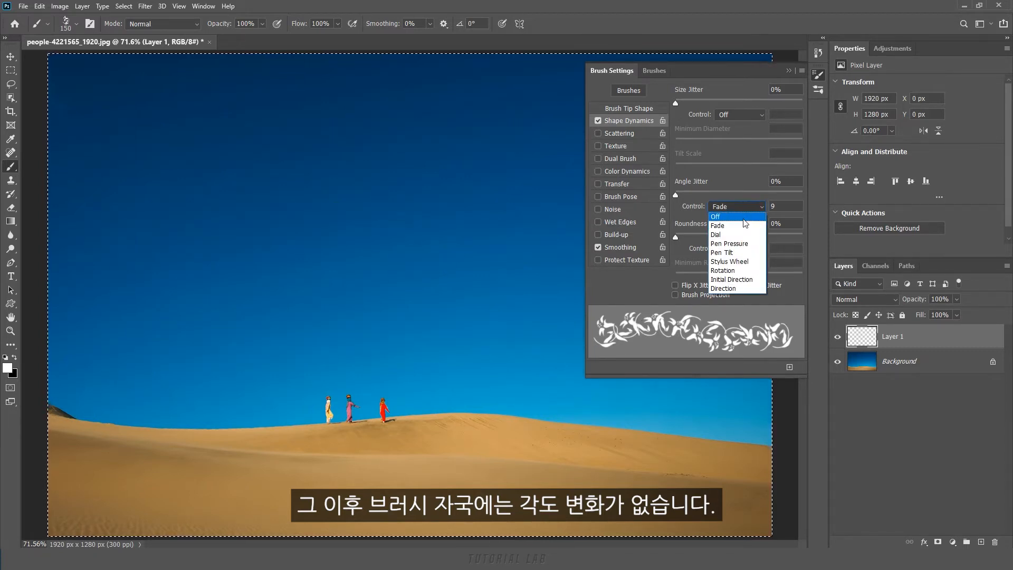
left_click(751, 280)
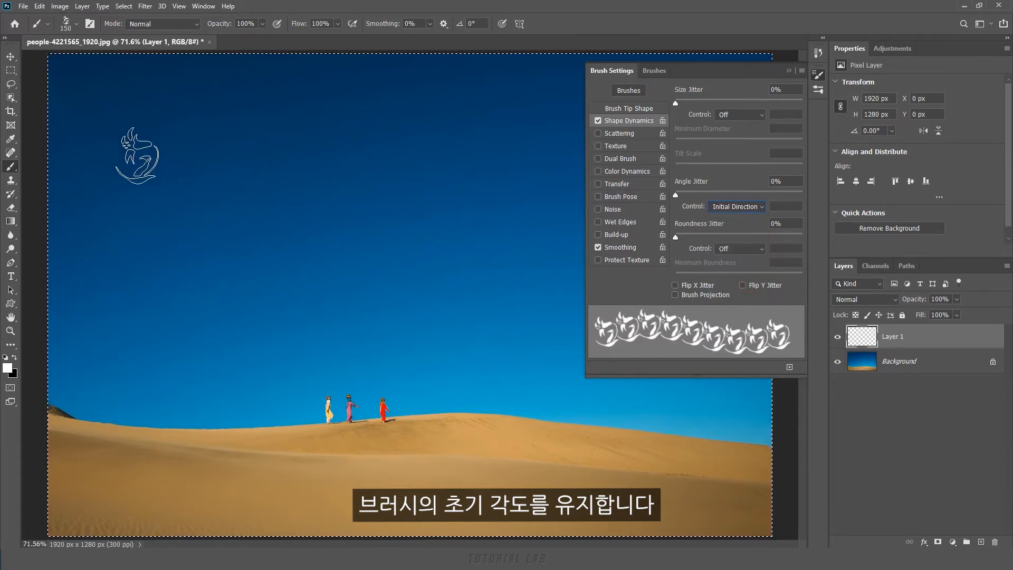
Paint a large round spiral of motifs over the photo and undo it
mouse_move(124, 153)
left_mouse_down()
mouse_move(306, 112)
mouse_move(481, 158)
left_mouse_up()
mouse_move(397, 435)
left_mouse_down()
mouse_move(136, 339)
mouse_move(402, 214)
mouse_move(235, 311)
mouse_move(290, 246)
left_mouse_up()
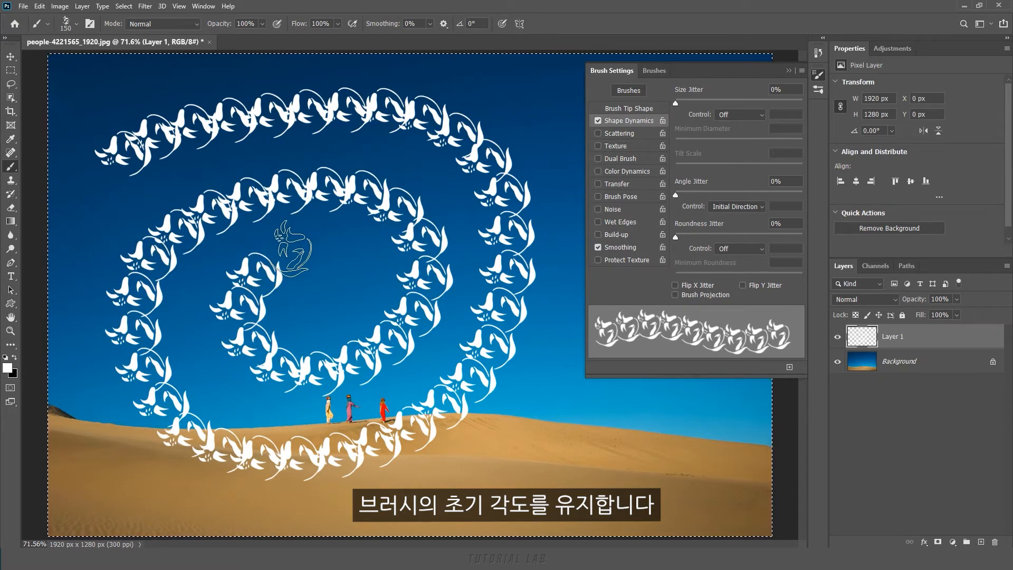
key("ctrl+z")
Paint a rectangular inward spiral of motifs with the initial-direction angle and clear it from Layer 1
mouse_move(141, 129)
left_mouse_down()
mouse_move(408, 116)
mouse_move(502, 184)
mouse_move(485, 442)
mouse_move(156, 434)
mouse_move(109, 344)
mouse_move(112, 214)
mouse_move(305, 190)
mouse_move(436, 214)
mouse_move(431, 336)
mouse_move(205, 332)
mouse_move(190, 246)
left_mouse_up()
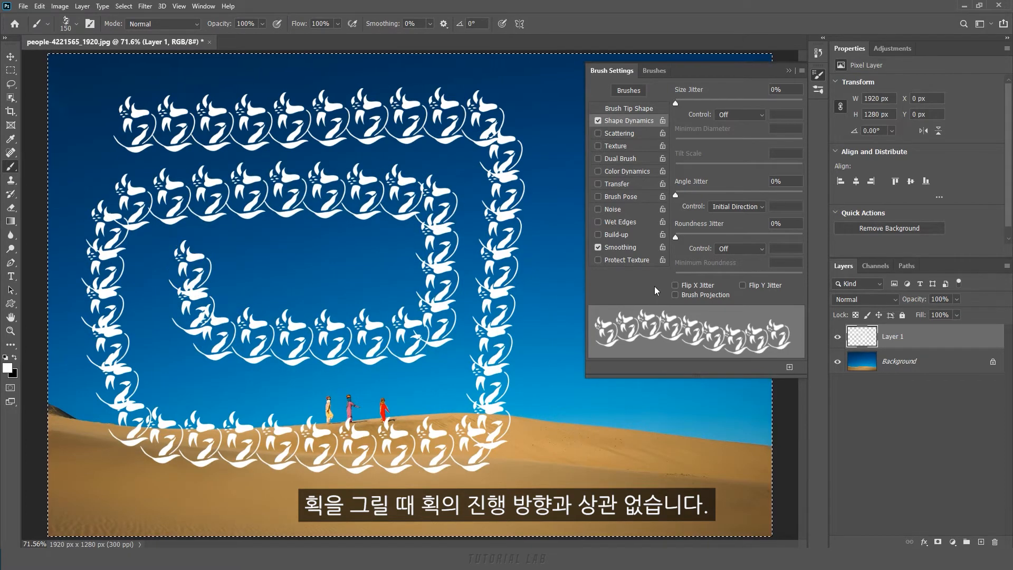
key("Delete")
Set the Angle Jitter control to Direction and paint a rectangular inward spiral of motifs across the sky
left_click(747, 207)
left_click(724, 287)
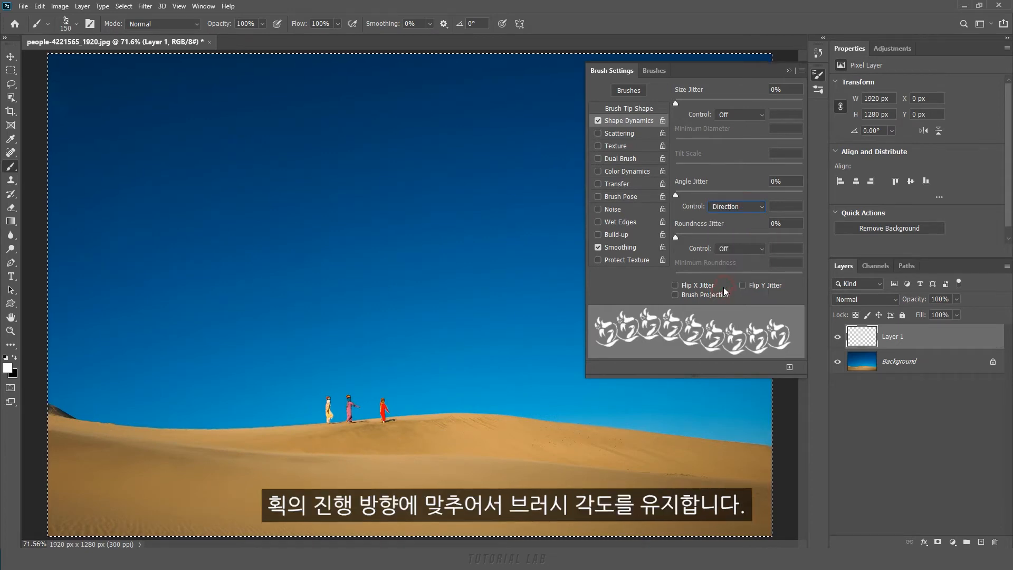
mouse_move(144, 113)
left_mouse_down()
mouse_move(476, 109)
mouse_move(505, 134)
mouse_move(517, 177)
mouse_move(514, 347)
mouse_move(488, 369)
mouse_move(336, 383)
mouse_move(169, 376)
mouse_move(136, 356)
mouse_move(128, 216)
mouse_move(401, 214)
left_mouse_up()
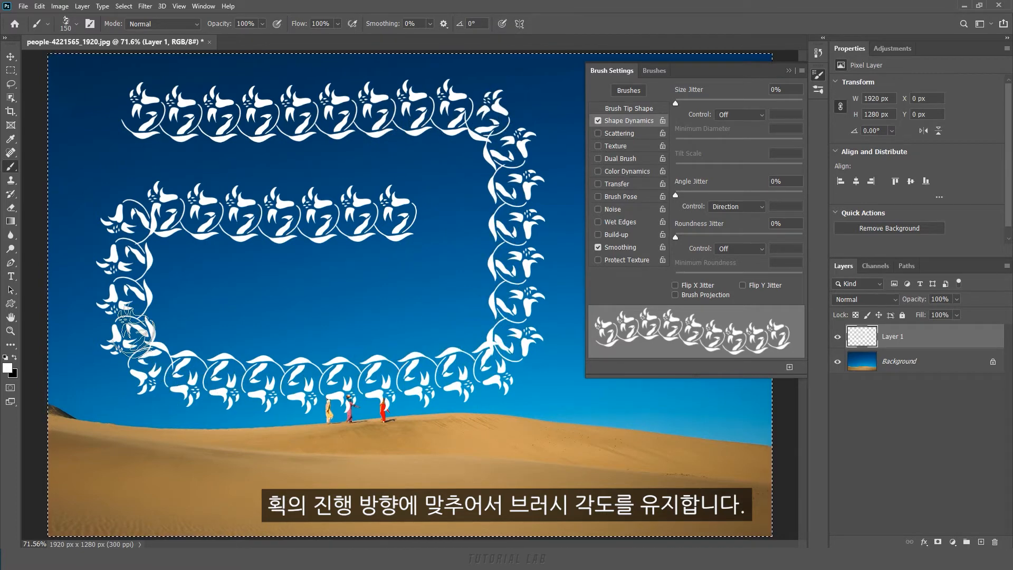
Set the Angle Jitter control to Off and disable Shape Dynamics
left_click(752, 209)
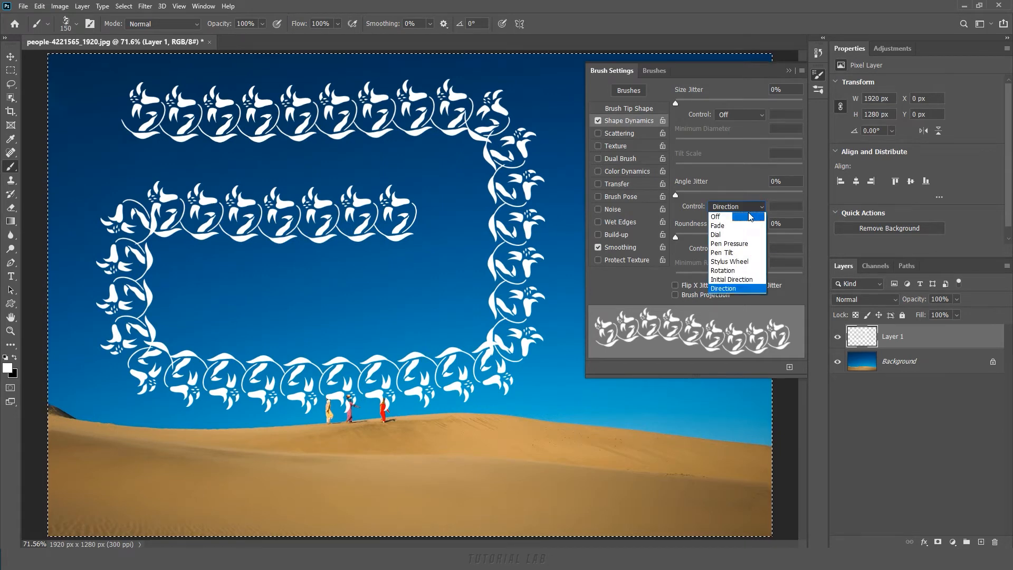
left_click(748, 216)
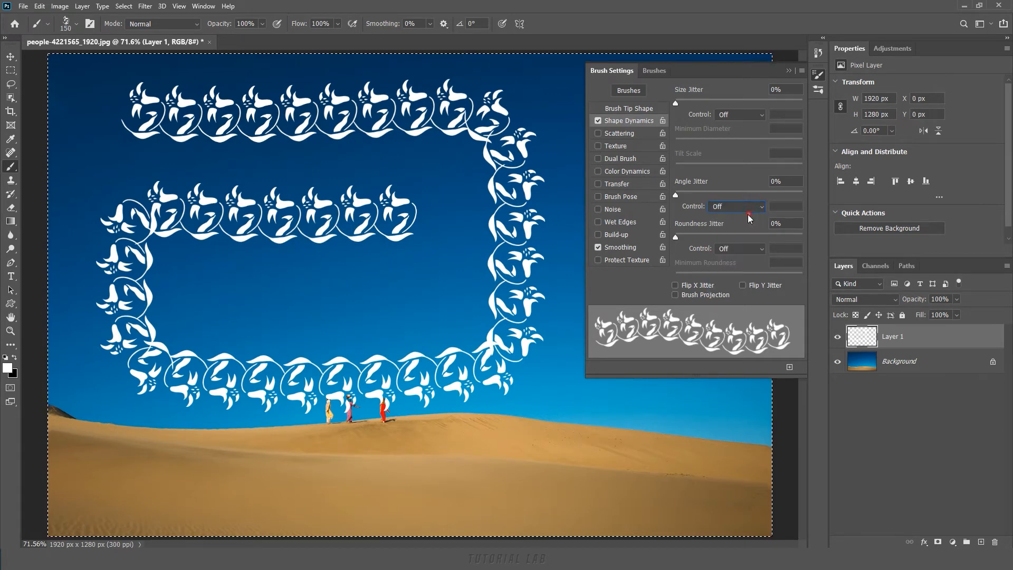
left_click(598, 121)
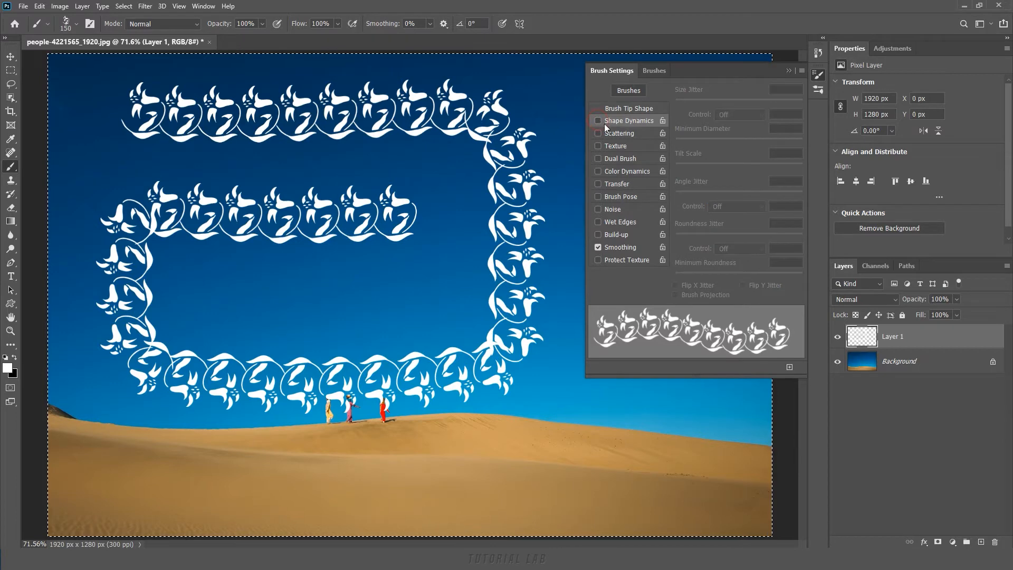
Enable Scattering for the brush and clear the painted motifs from Layer 1
left_click(634, 135)
key("Delete")
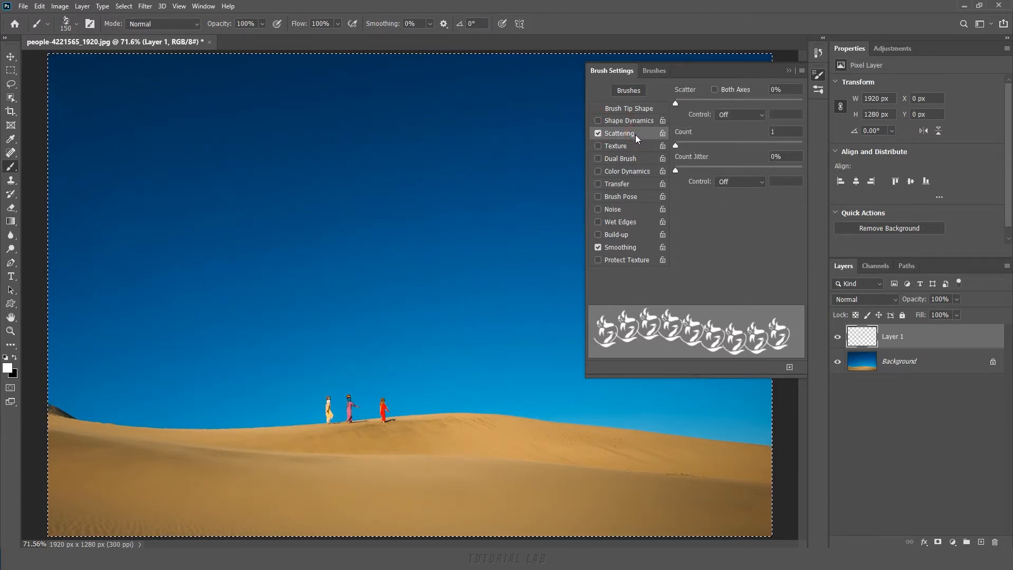
Set Scatter to 170%, reduce the brush size to 80, and paint a row of motifs across the upper sky
left_click_drag(676, 103, 693, 109)
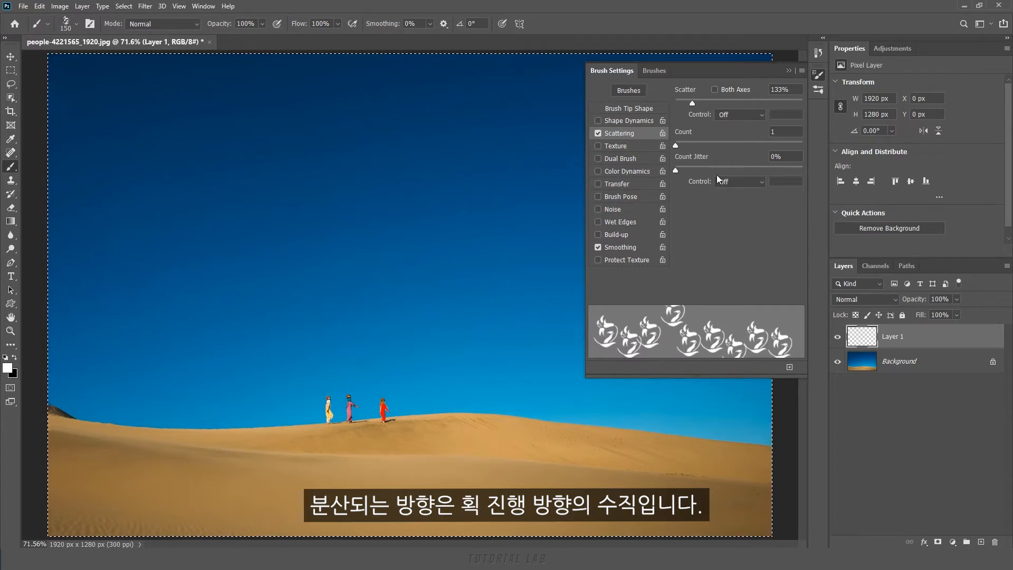
mouse_move(693, 105)
left_mouse_down()
mouse_move(748, 107)
mouse_move(697, 103)
left_mouse_up()
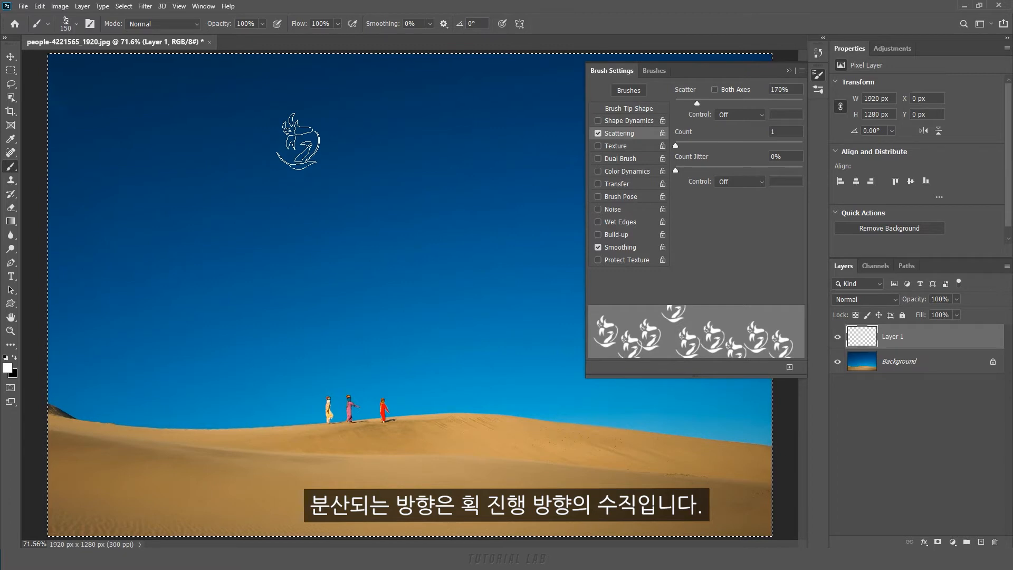
key("bracketleft")
key("bracketleft")
key("bracketleft")
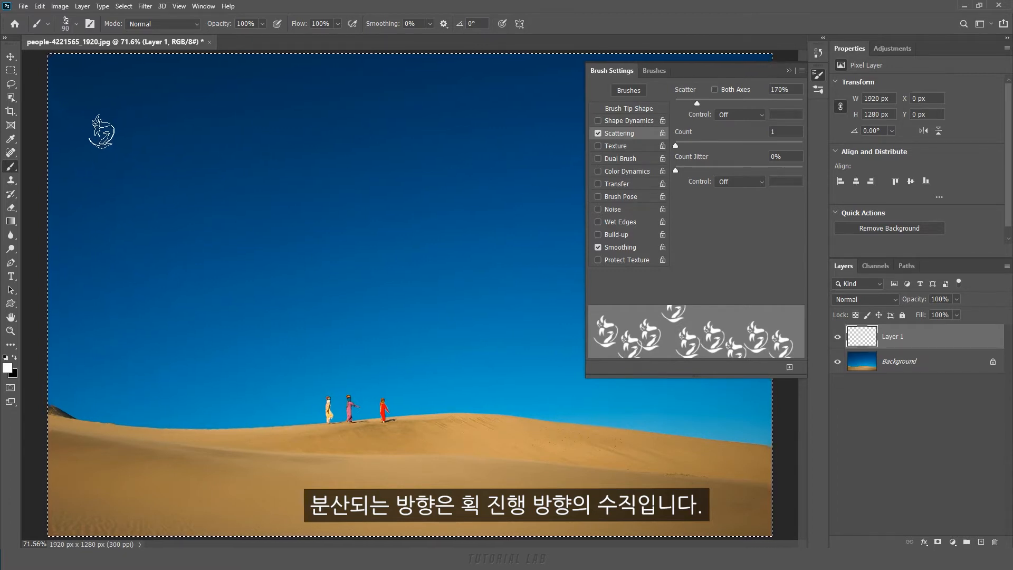
mouse_move(103, 136)
left_mouse_down()
mouse_move(316, 114)
mouse_move(504, 119)
left_mouse_up()
Set Scatter to 386% and paint a second row of motifs across the lower sky
left_click_drag(696, 104, 723, 103)
mouse_move(99, 311)
left_mouse_down()
mouse_move(526, 297)
mouse_move(517, 269)
left_mouse_up()
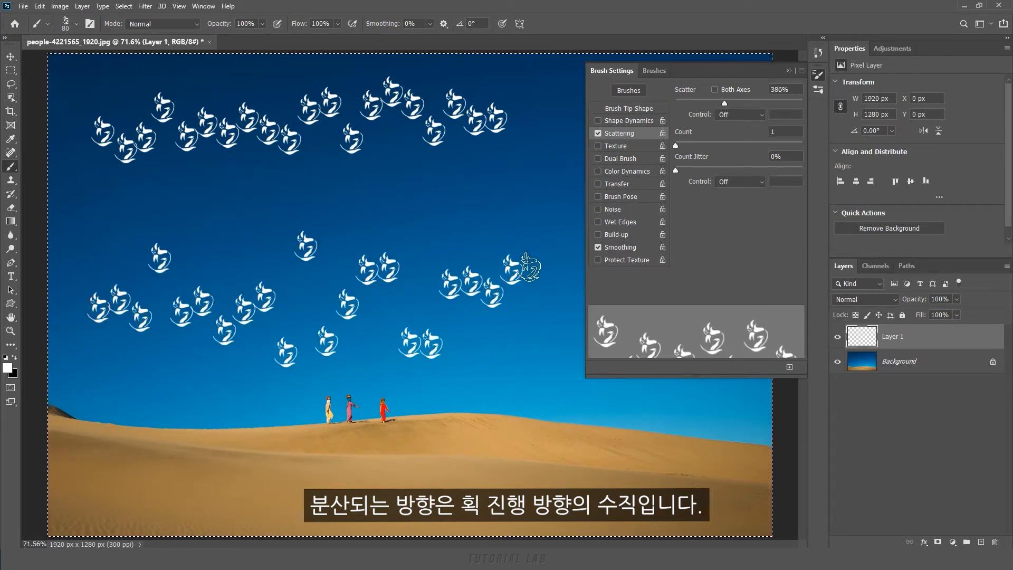
Clear the painted rows from Layer 1 and set Scatter to 149% with Both Axes enabled
left_click_drag(724, 104, 695, 105)
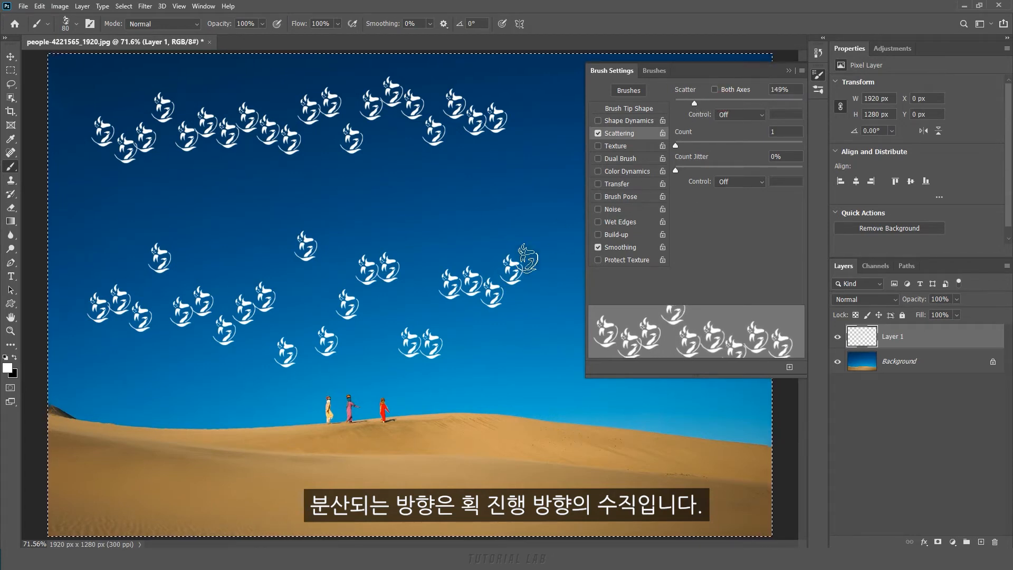
key("Delete")
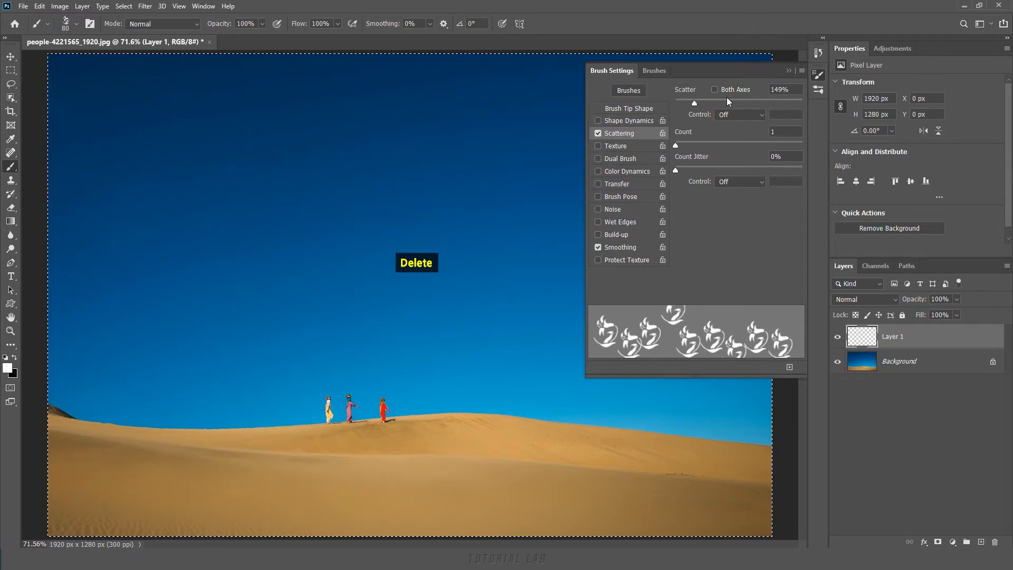
left_click(716, 89)
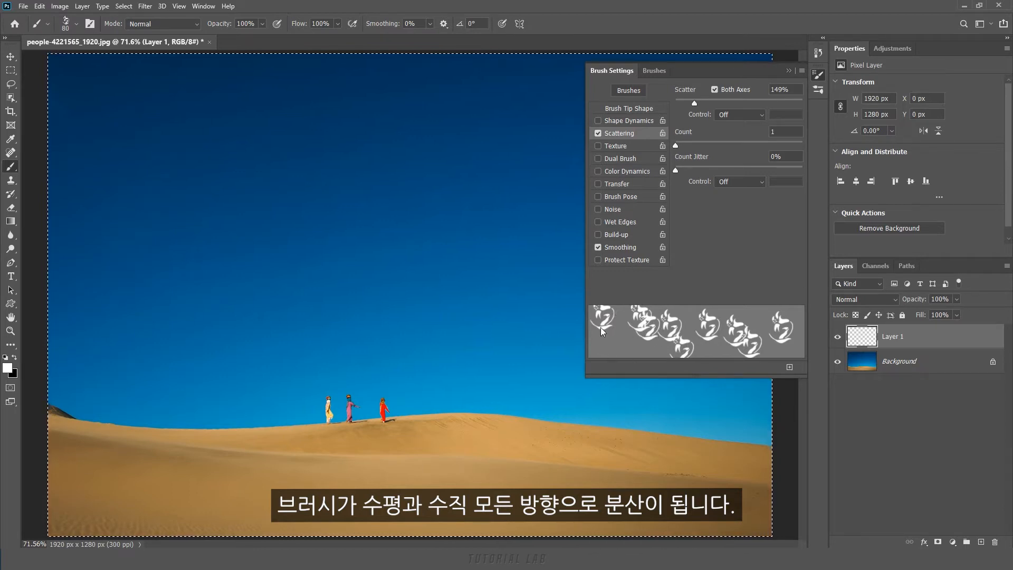
Paint three horizontal rows of motifs across the sky, one below the other
left_click_drag(98, 134, 512, 123)
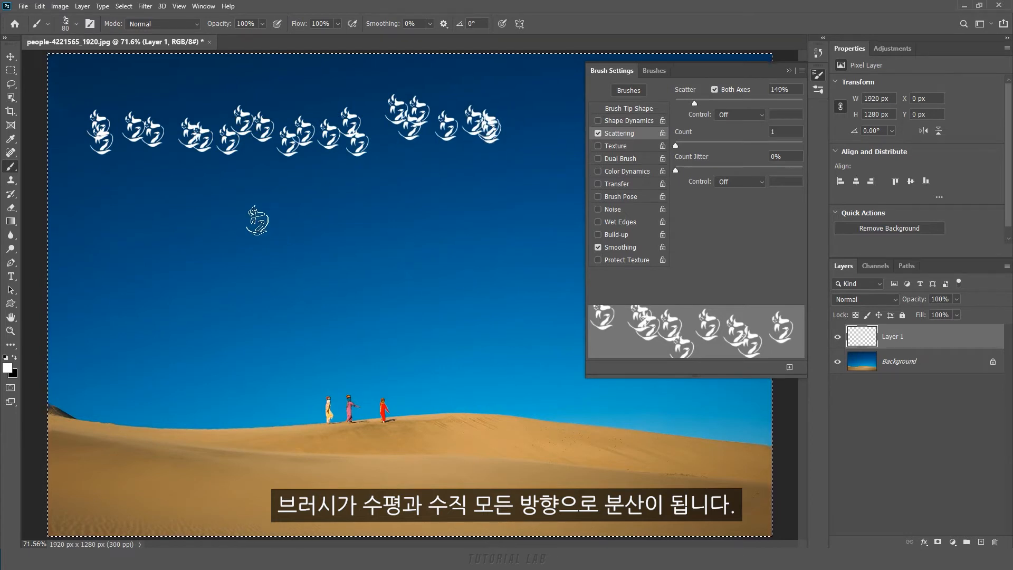
left_click_drag(100, 214, 467, 221)
left_click_drag(108, 338, 459, 328)
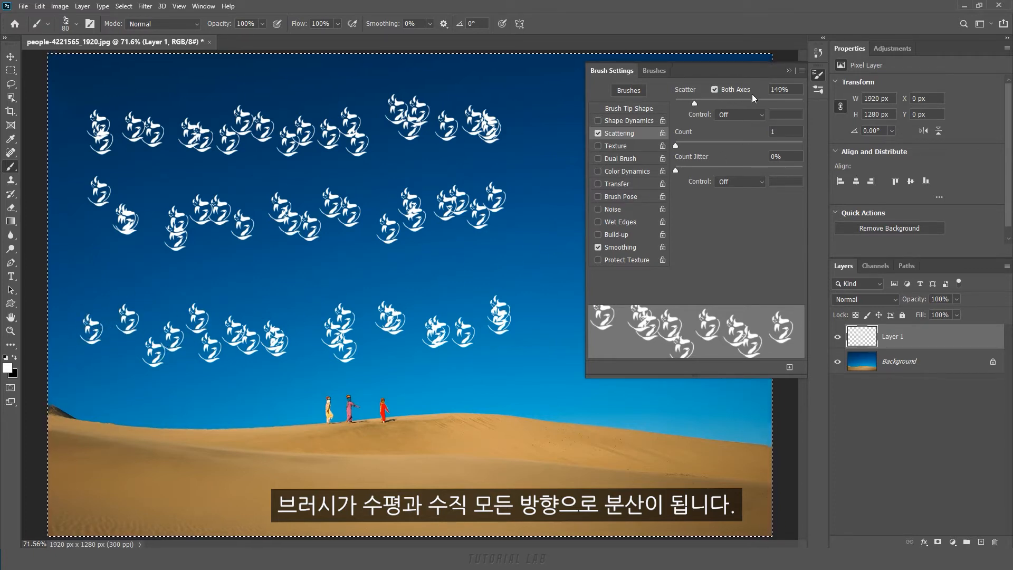
Clear the three rows from Layer 1 and paint a new row across the upper sky with Both Axes disabled
left_click(716, 90)
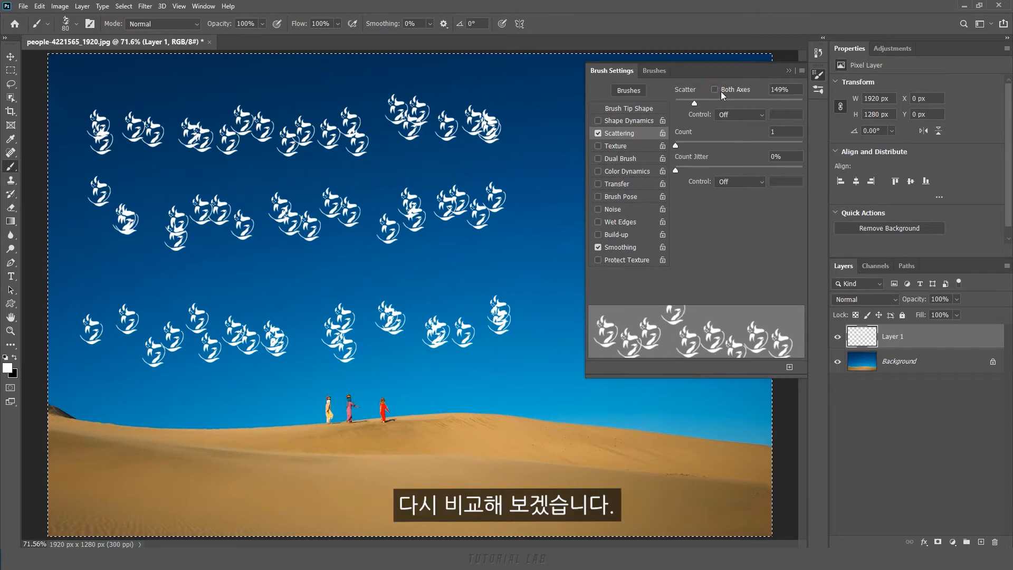
key("Delete")
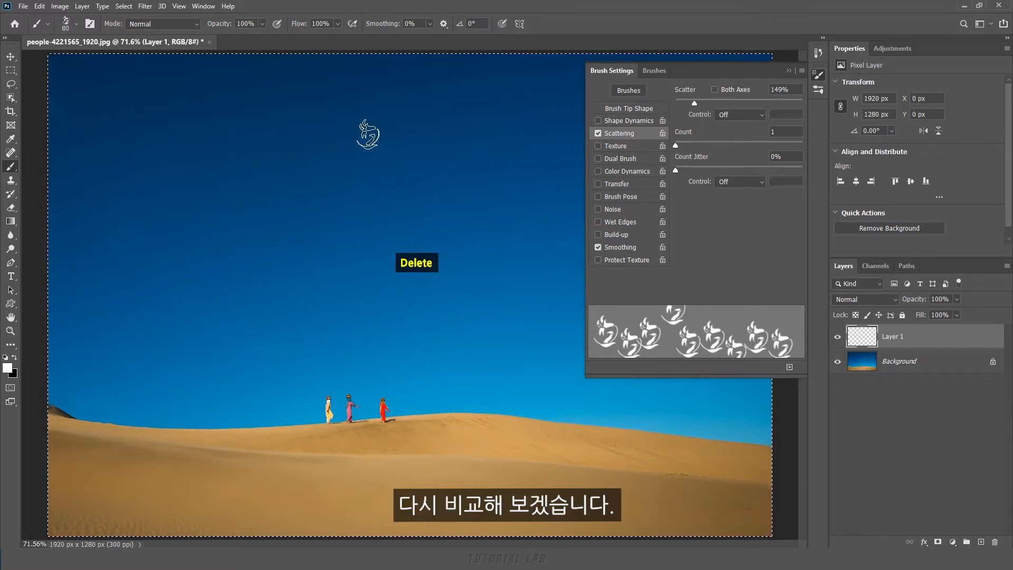
left_click_drag(109, 141, 493, 133)
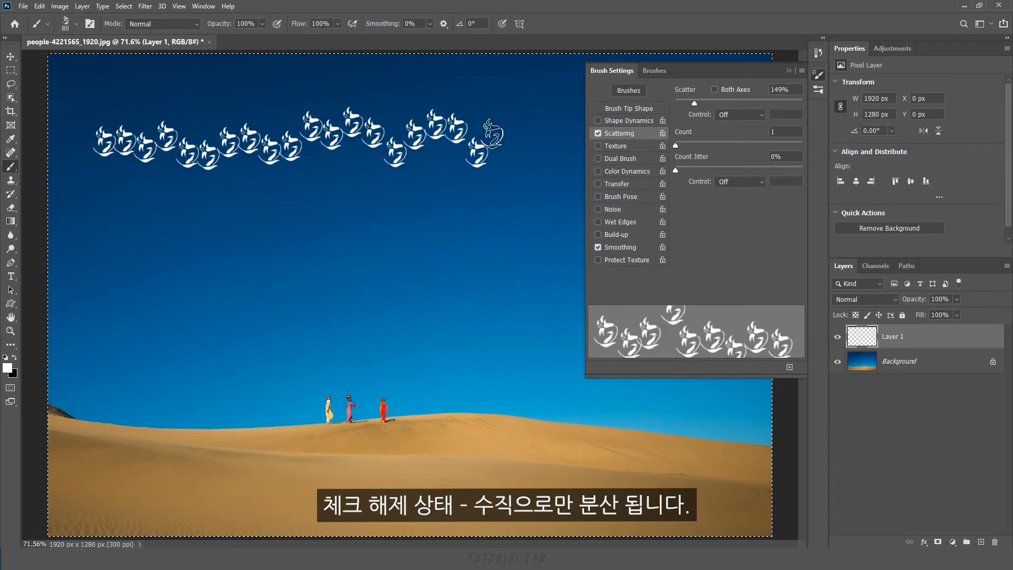
Paint a comparison row below the first with Both Axes enabled, and clear both rows from Layer 1
left_click(714, 89)
left_click_drag(109, 255, 498, 249)
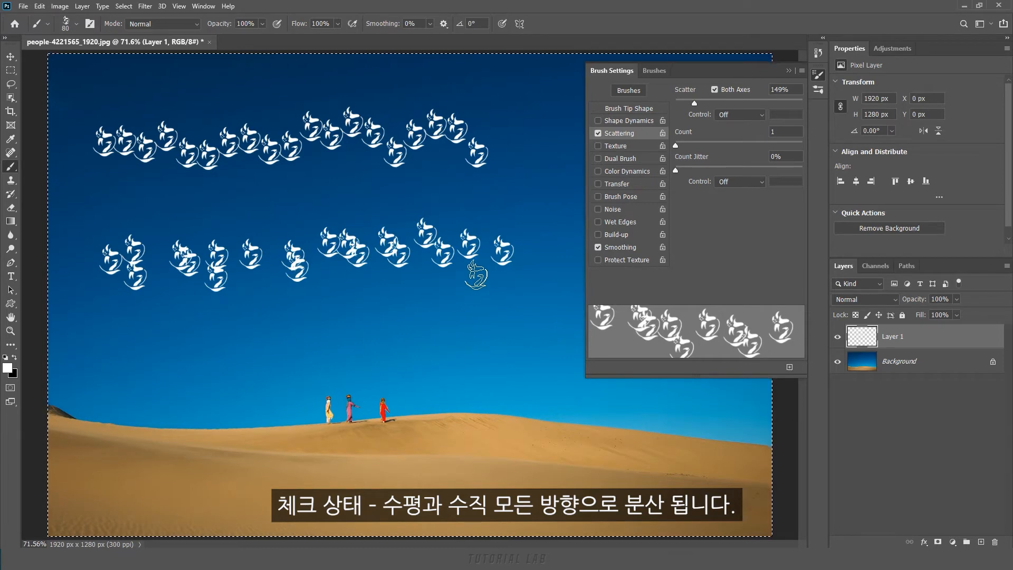
key("Delete")
Set Scatter to 203% and Count to 3 with Both Axes disabled, and paint a row across the upper sky
left_click(714, 89)
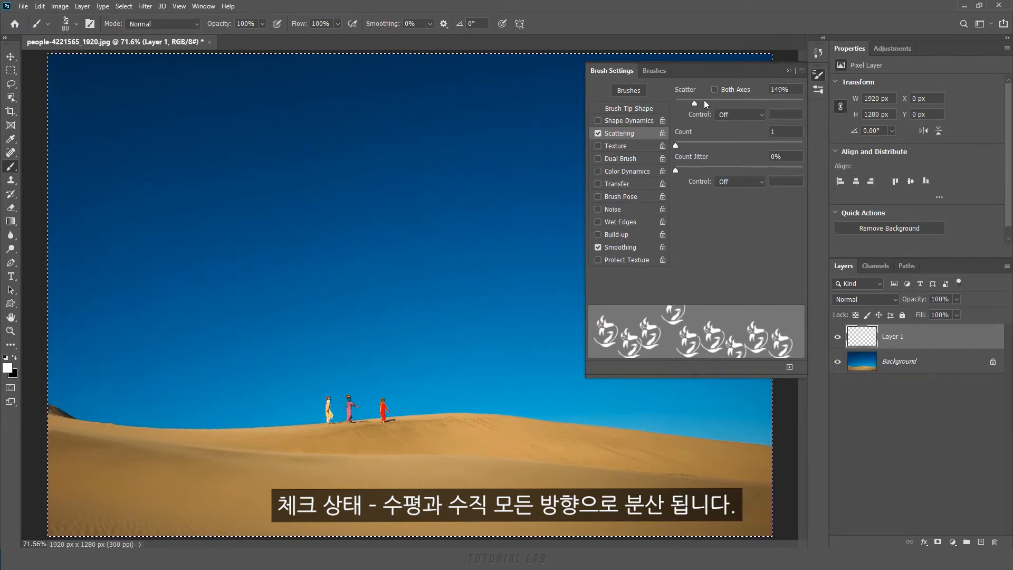
left_click(737, 115)
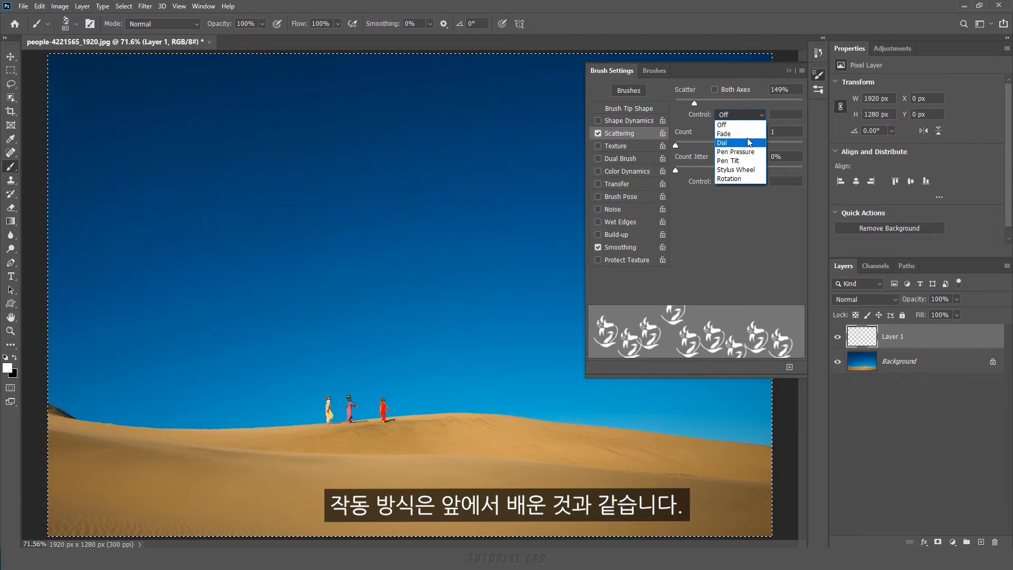
left_click(695, 107)
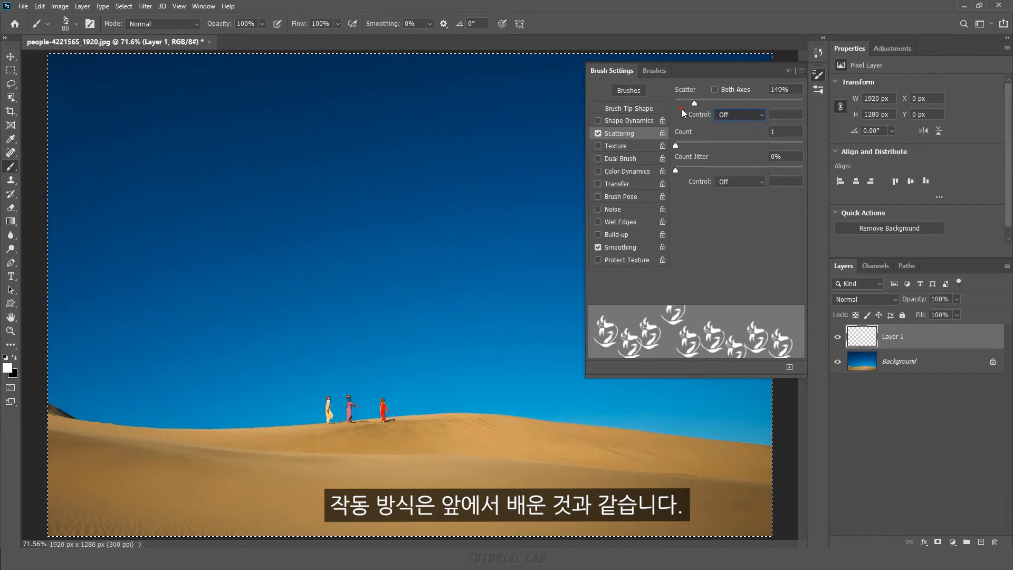
left_click_drag(694, 104, 700, 104)
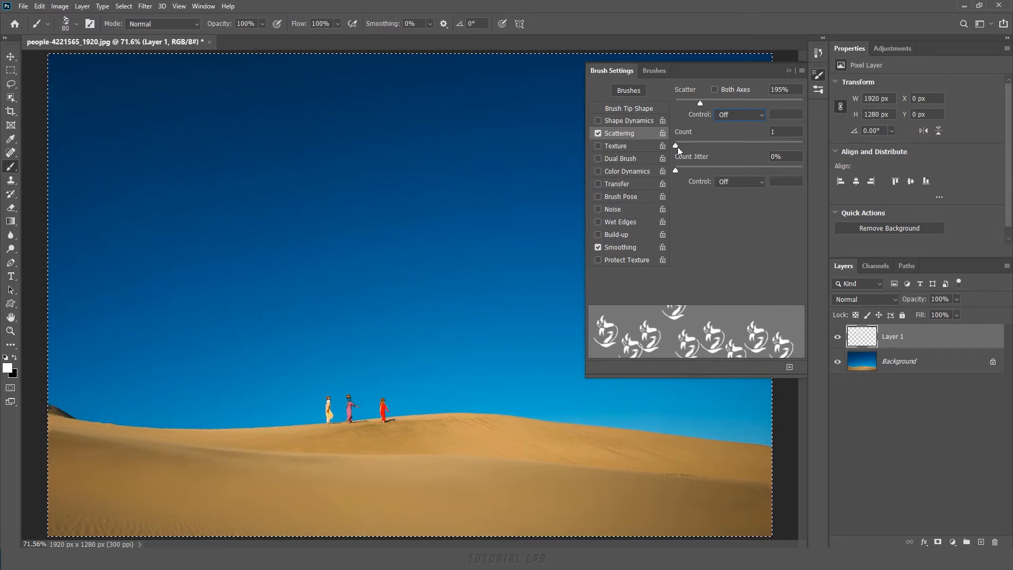
left_click_drag(677, 145, 691, 146)
left_click_drag(701, 104, 702, 104)
left_click_drag(109, 153, 502, 154)
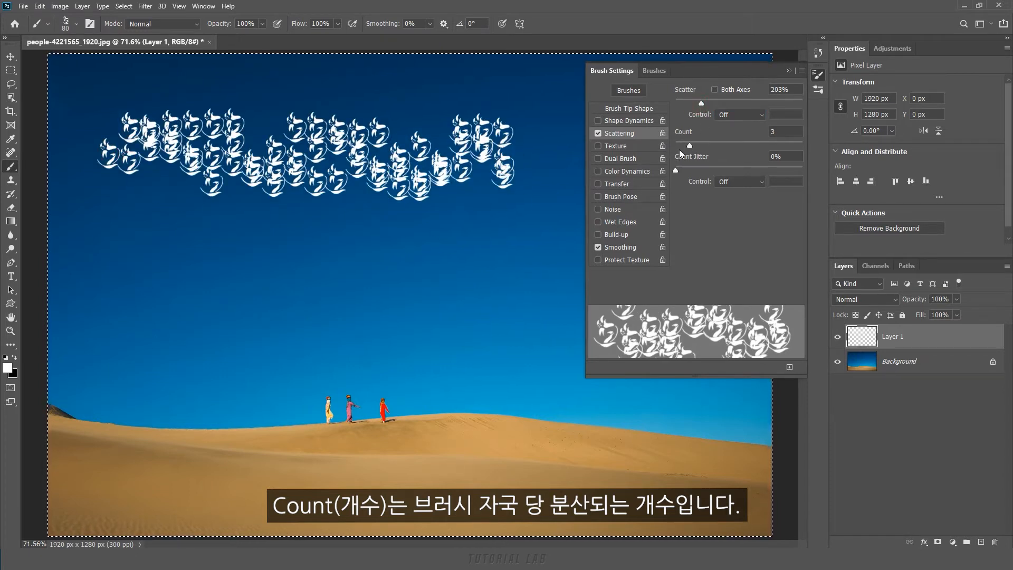
Paint a row of motifs across the lower sky with Count at 4 and clear Layer 1
left_click_drag(690, 146, 701, 147)
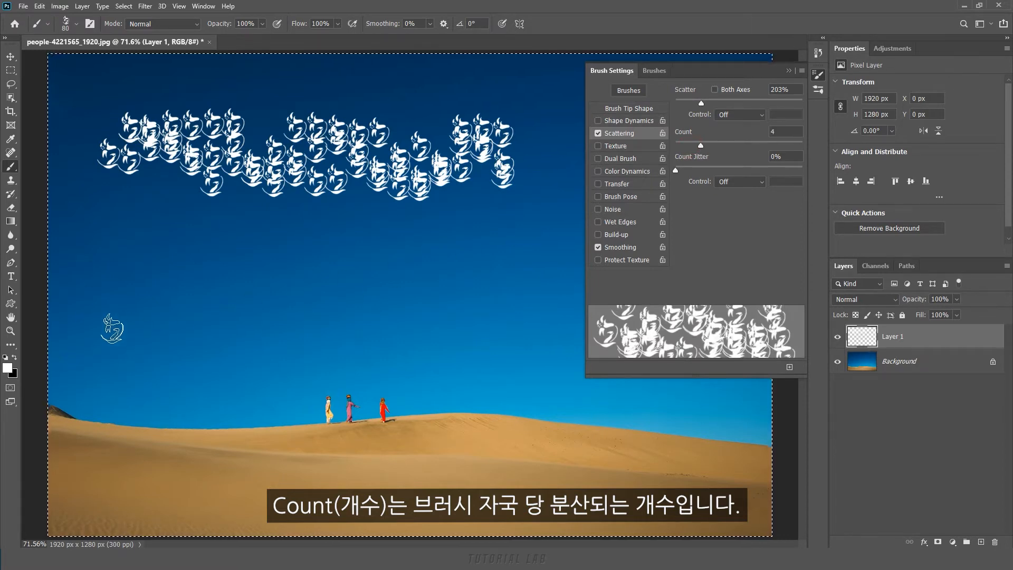
left_click_drag(103, 320, 533, 316)
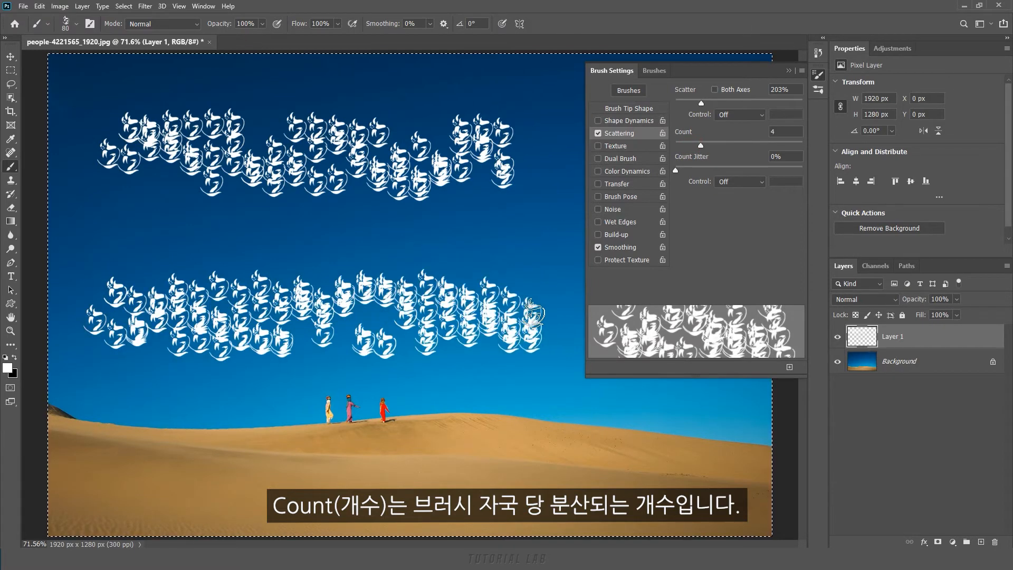
key("Delete")
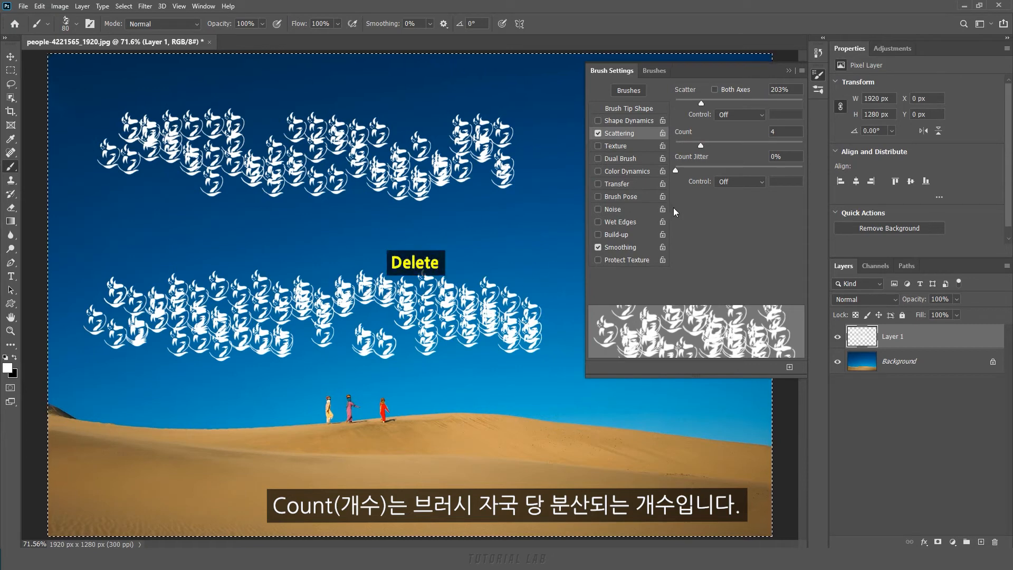
Paint two rows of motifs with Count at 3 and Both Axes enabled, and clear them from Layer 1
left_click_drag(700, 144, 689, 144)
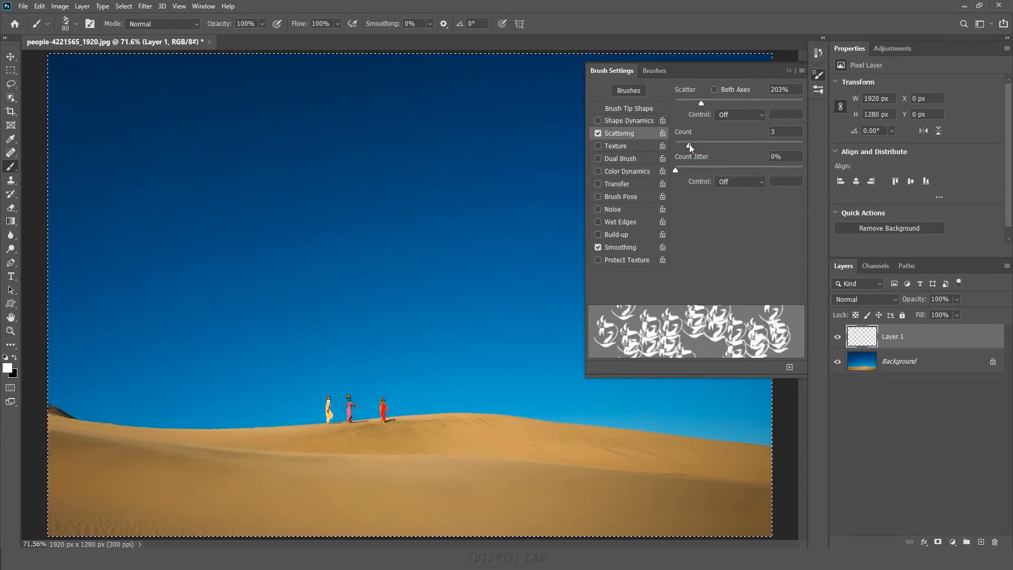
left_click(715, 89)
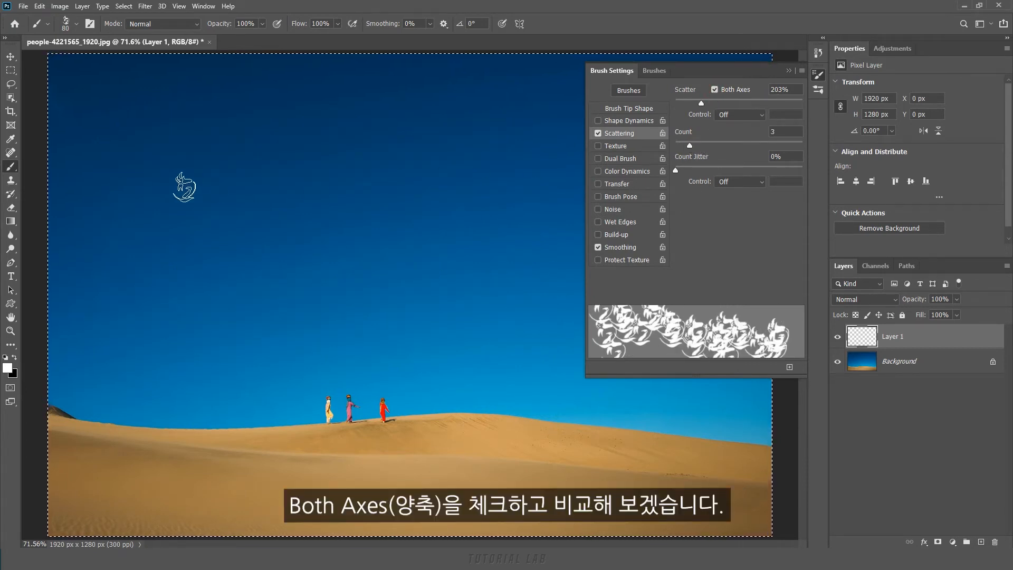
mouse_move(135, 163)
left_mouse_down()
mouse_move(168, 153)
mouse_move(514, 155)
left_mouse_up()
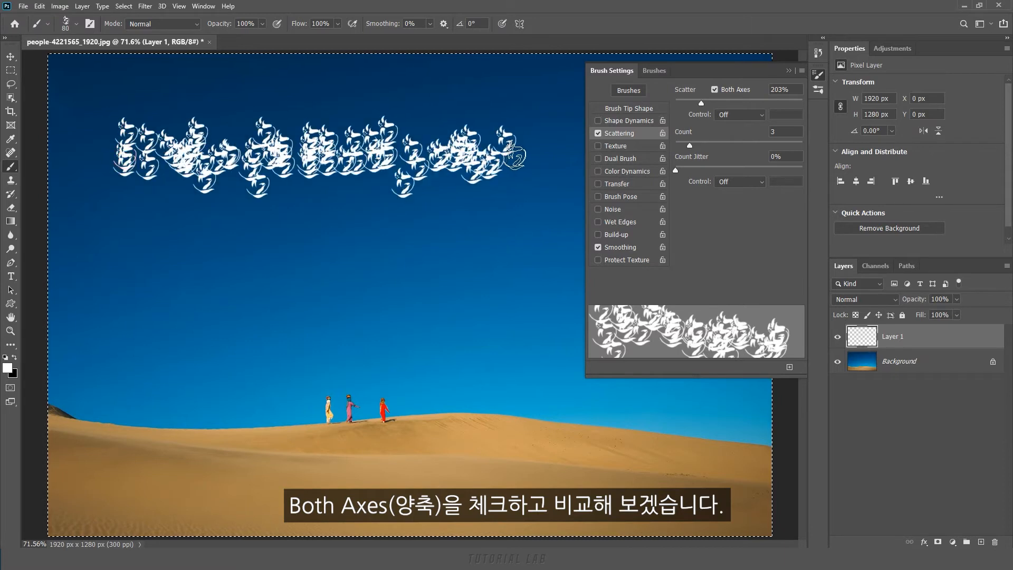
left_click_drag(125, 324, 502, 314)
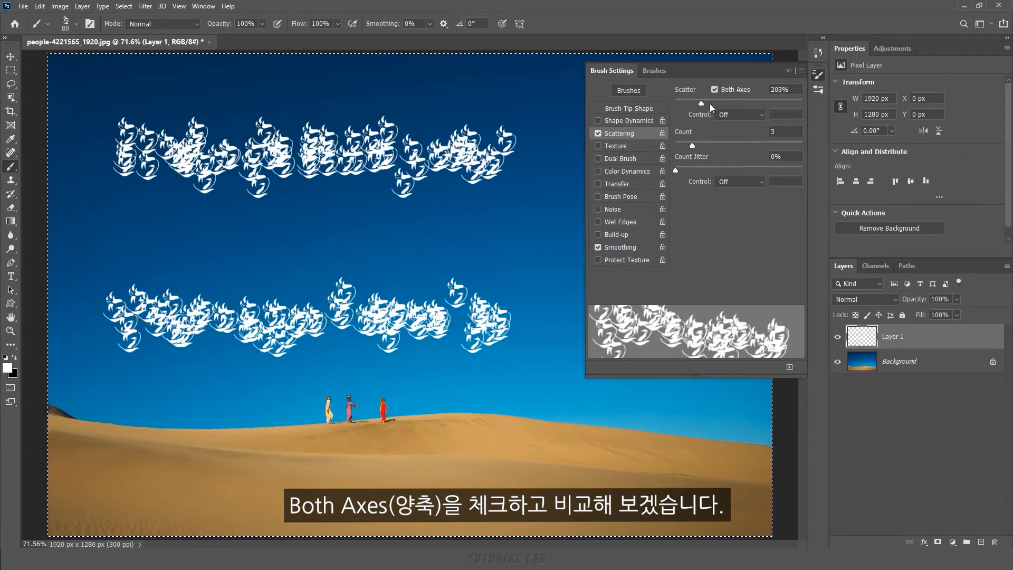
key("Delete")
Disable Both Axes and set Count to 8 and Count Jitter to 100%
left_click(715, 89)
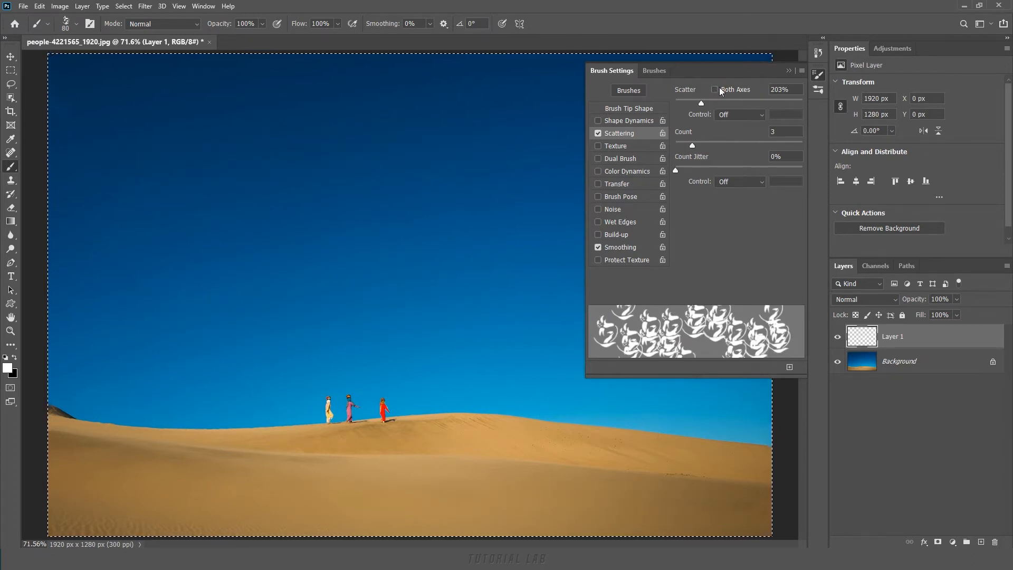
mouse_move(691, 147)
left_mouse_down()
mouse_move(673, 146)
mouse_move(685, 170)
mouse_move(705, 172)
left_mouse_up()
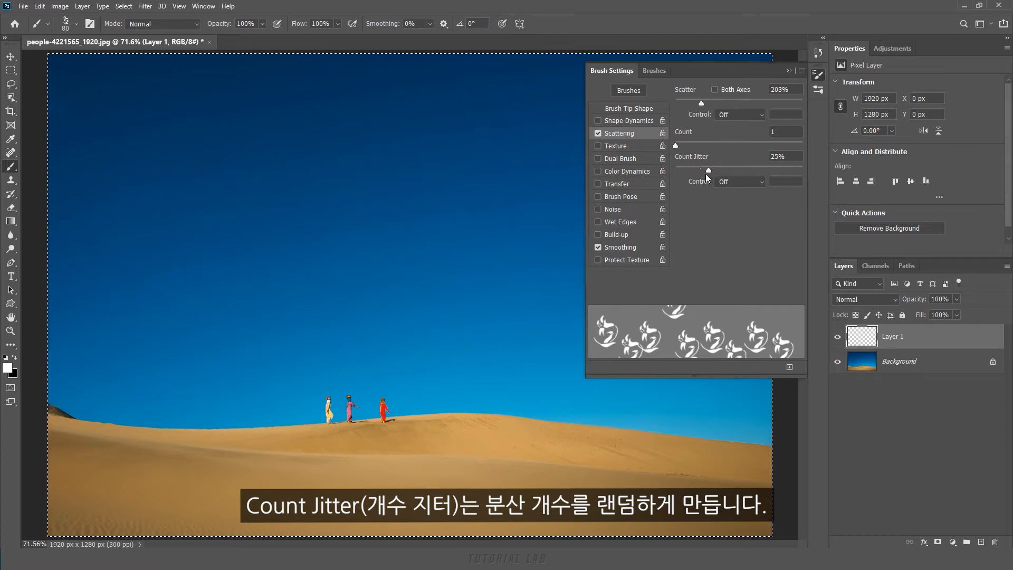
left_click(682, 143)
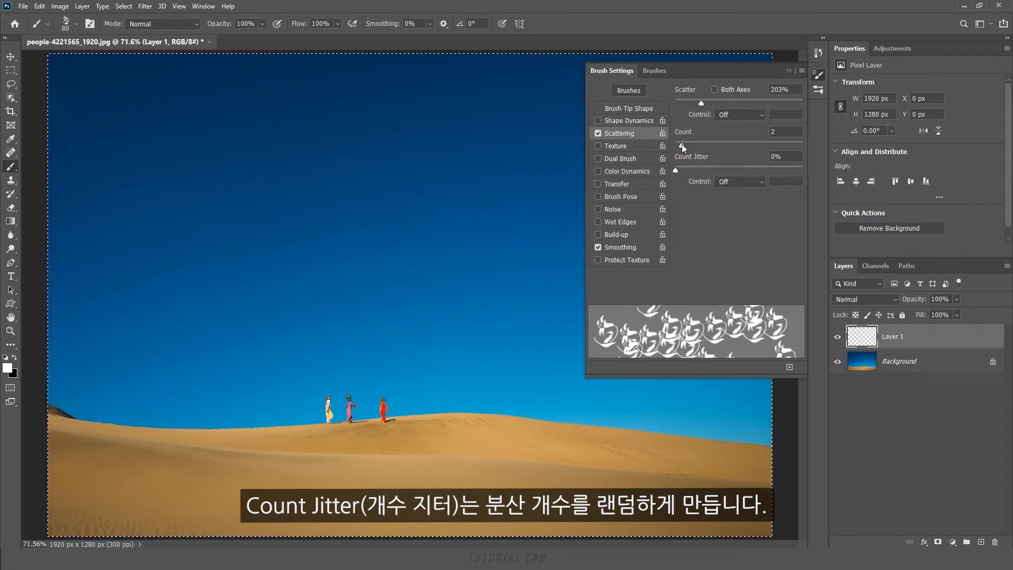
left_click_drag(682, 144, 691, 144)
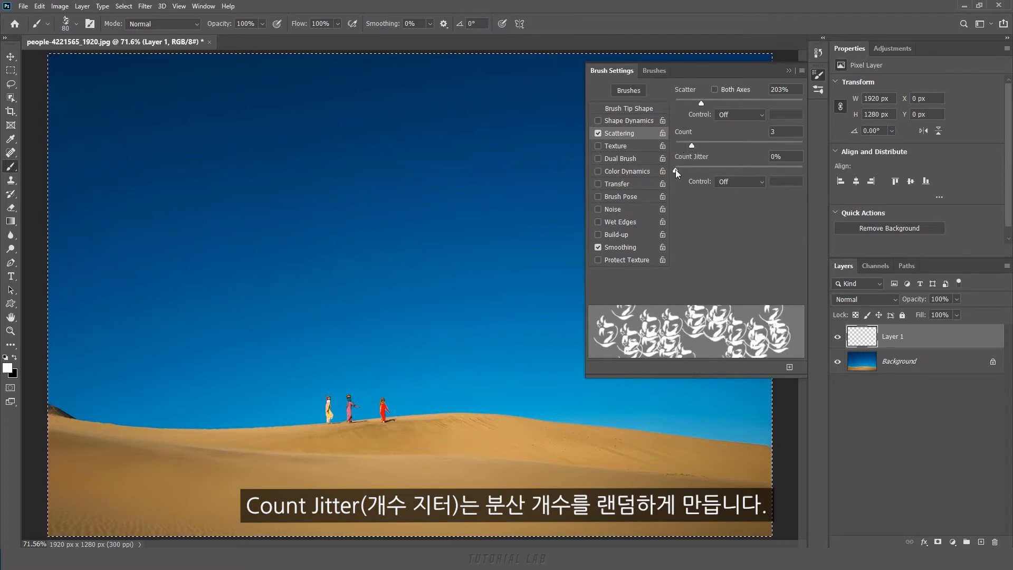
mouse_move(702, 143)
left_mouse_down()
mouse_move(746, 146)
mouse_move(737, 146)
left_mouse_up()
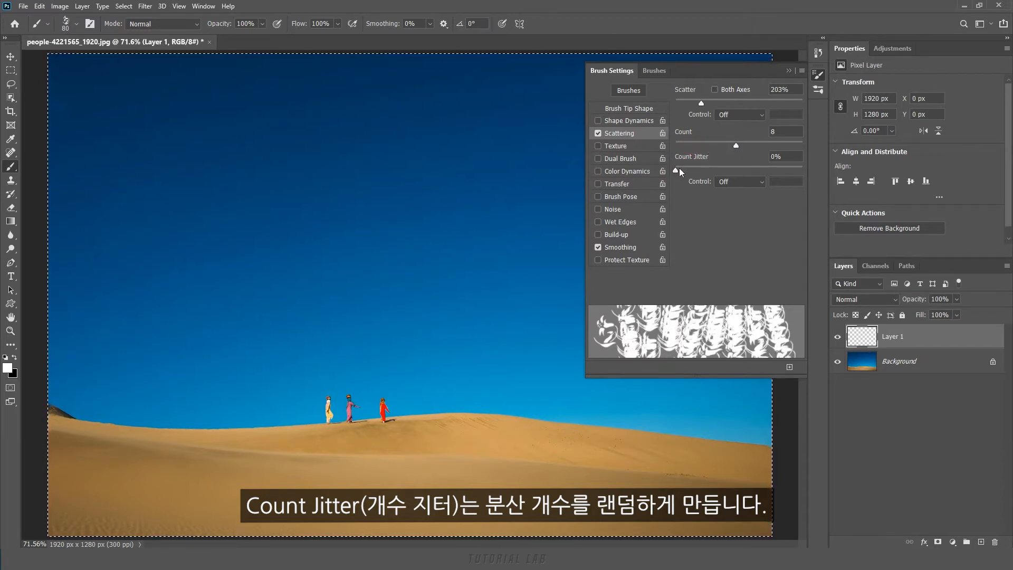
left_click_drag(675, 170, 802, 169)
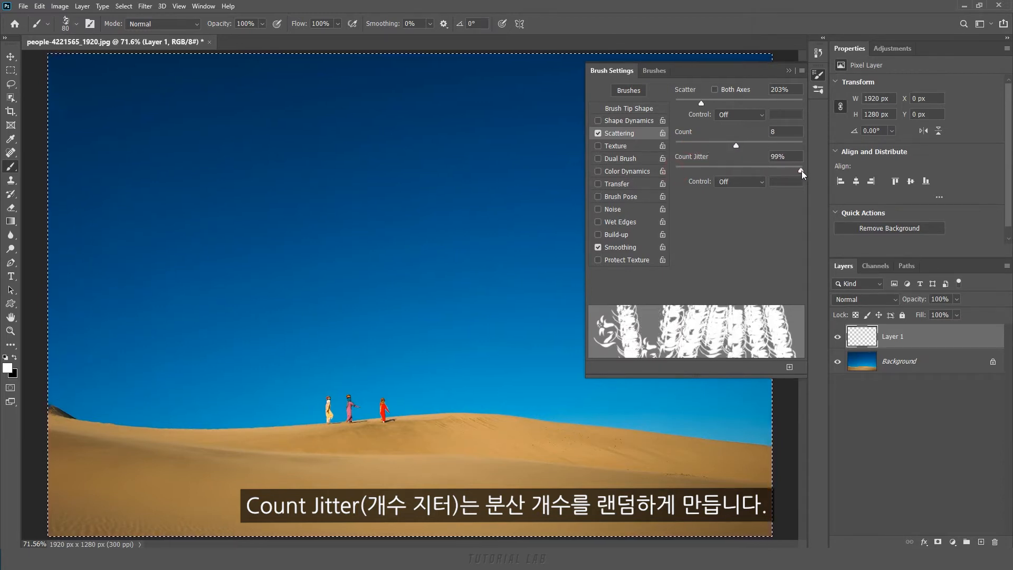
Paint two rows of motifs across the sky with the full Count Jitter and clear them from Layer 1
left_click_drag(109, 155, 527, 161)
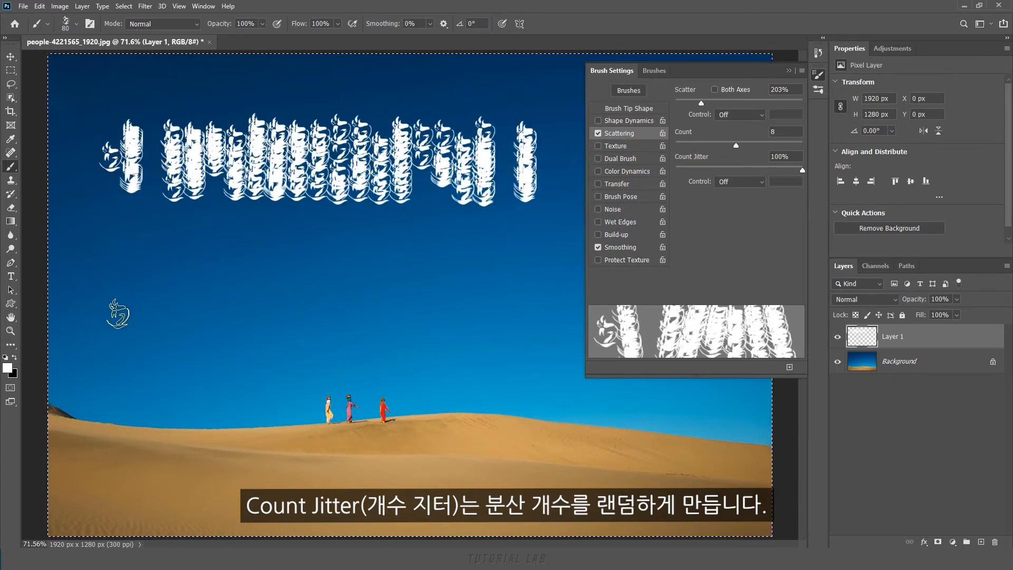
left_click_drag(112, 319, 496, 317)
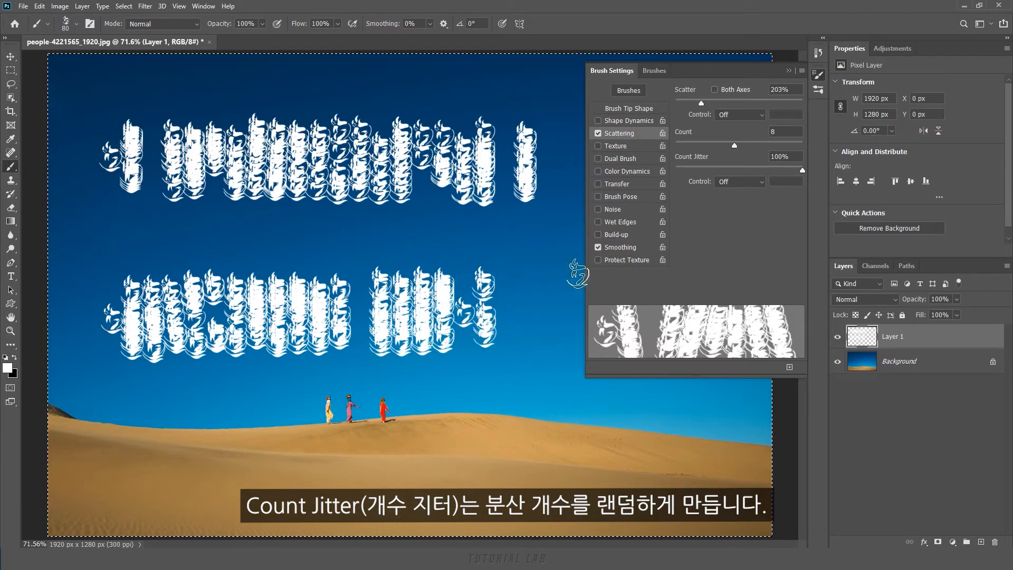
key("Delete")
Set Count Jitter to 27%, paint two comparison rows across the sky, and clear them from Layer 1
left_click_drag(801, 169, 710, 169)
left_click_drag(121, 145, 501, 142)
mouse_move(117, 300)
left_mouse_down()
mouse_move(185, 313)
mouse_move(499, 299)
left_mouse_up()
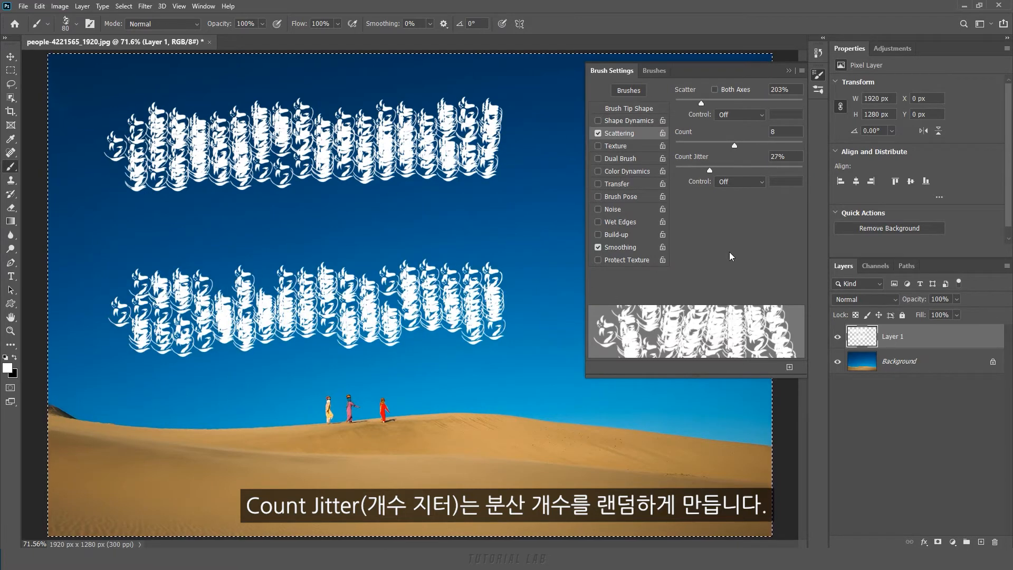
key("Delete")
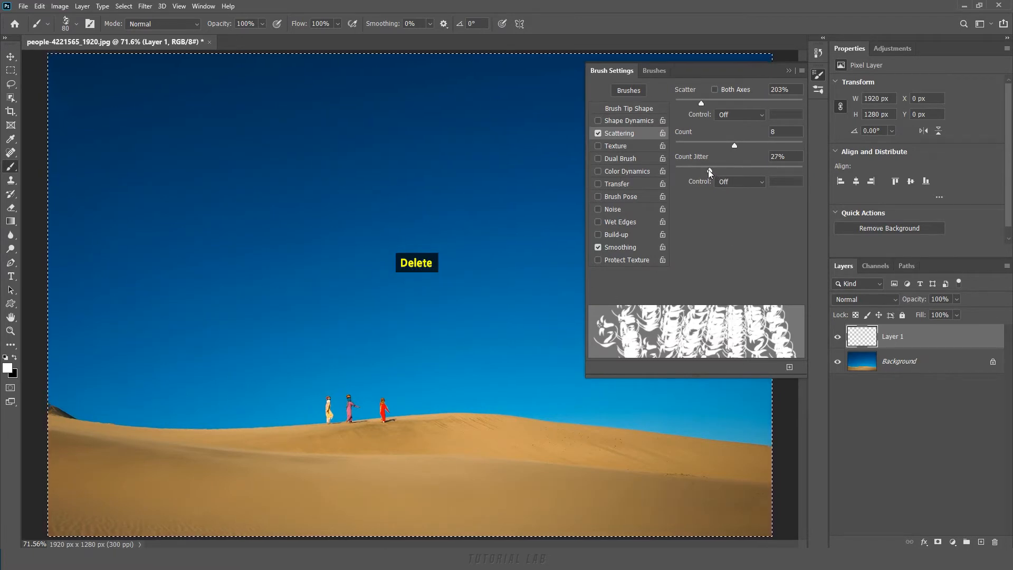
Reset Count Jitter to 0% and disable Scattering for the brush
left_click_drag(709, 169, 705, 169)
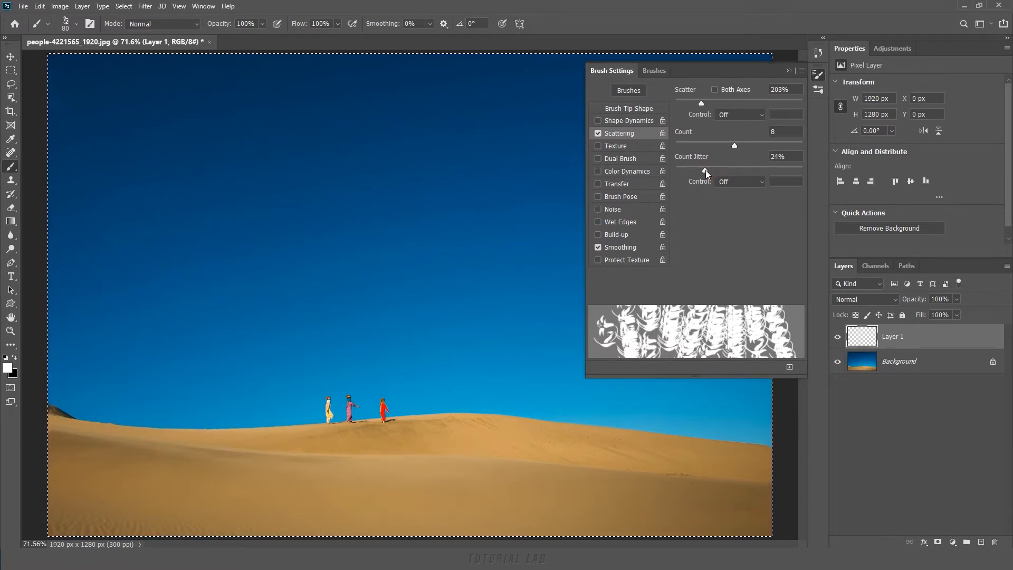
left_click(737, 182)
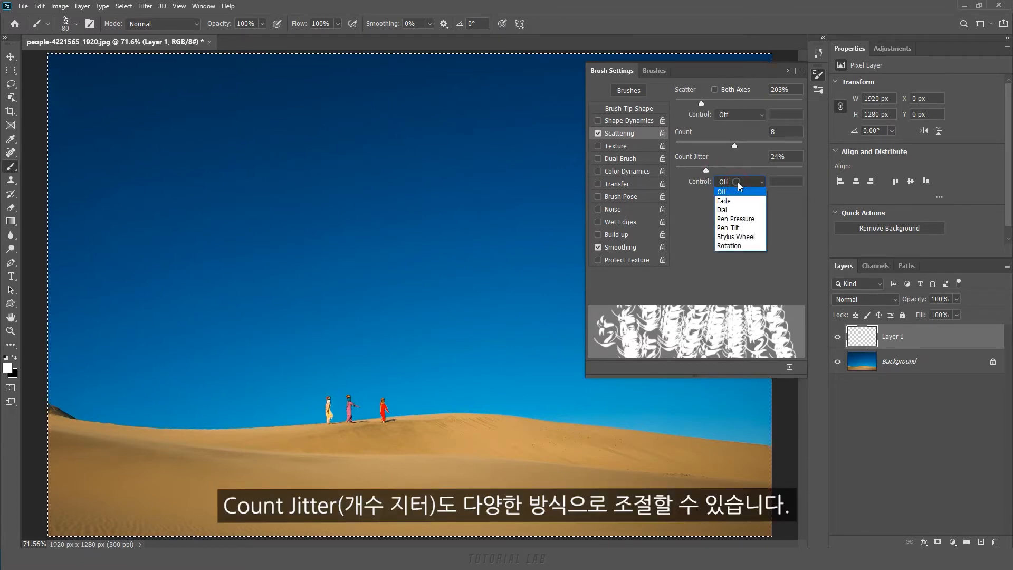
left_click(707, 169)
left_click_drag(707, 170, 672, 169)
left_click(598, 133)
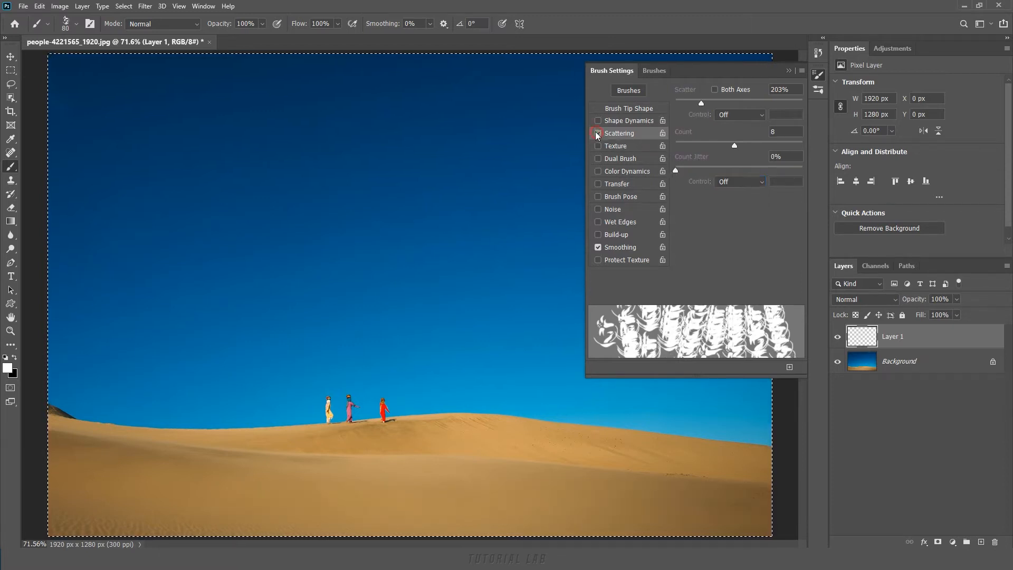
Enable Texture and switch to the Hard Round brush from the General Brushes group
left_click(631, 145)
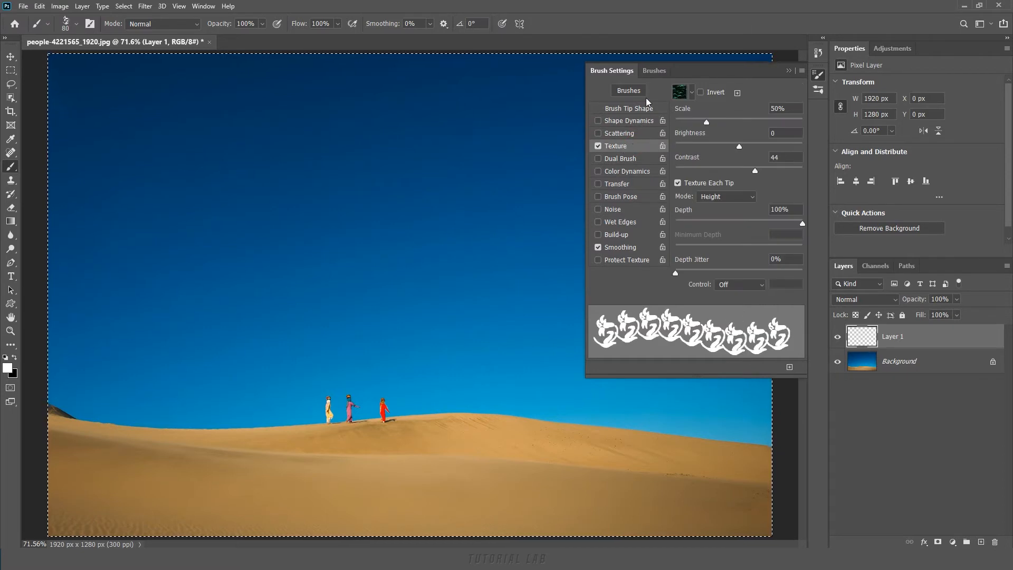
left_click(653, 71)
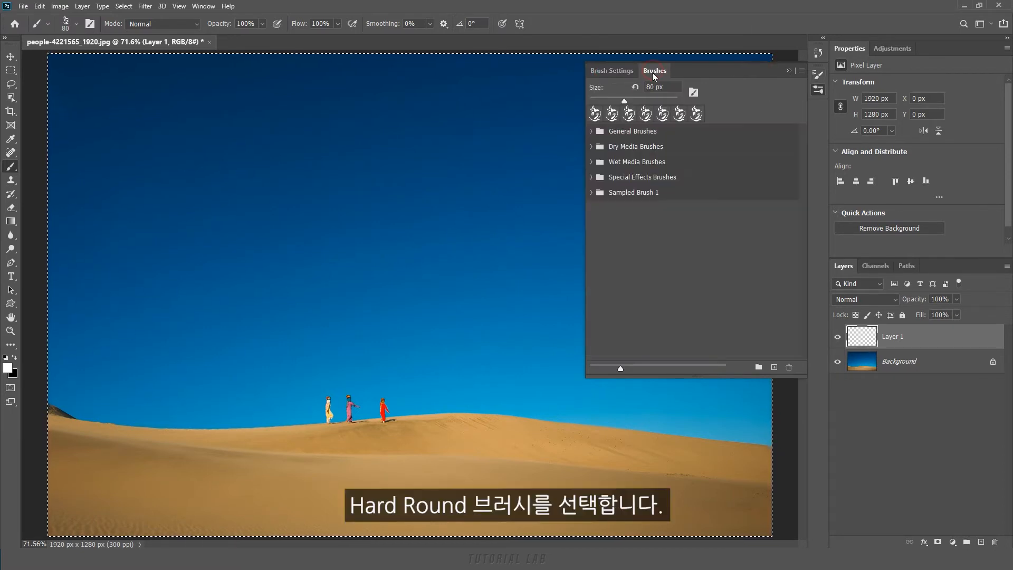
left_click(591, 131)
left_click(710, 151)
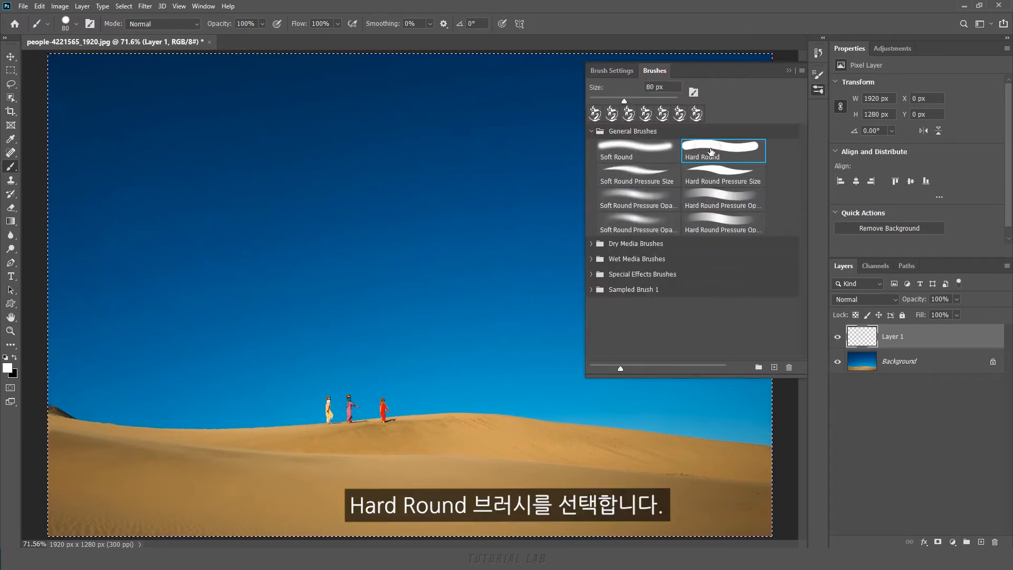
left_click(590, 131)
left_click(611, 70)
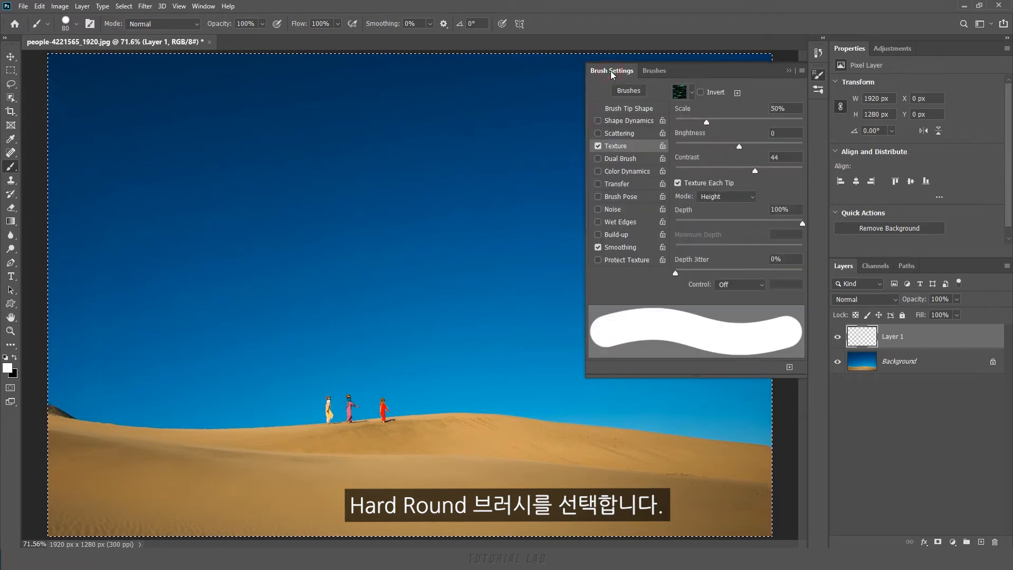
Choose the golden pattern from the Trees group as the brush texture and set its mode to Multiply
left_click(597, 147)
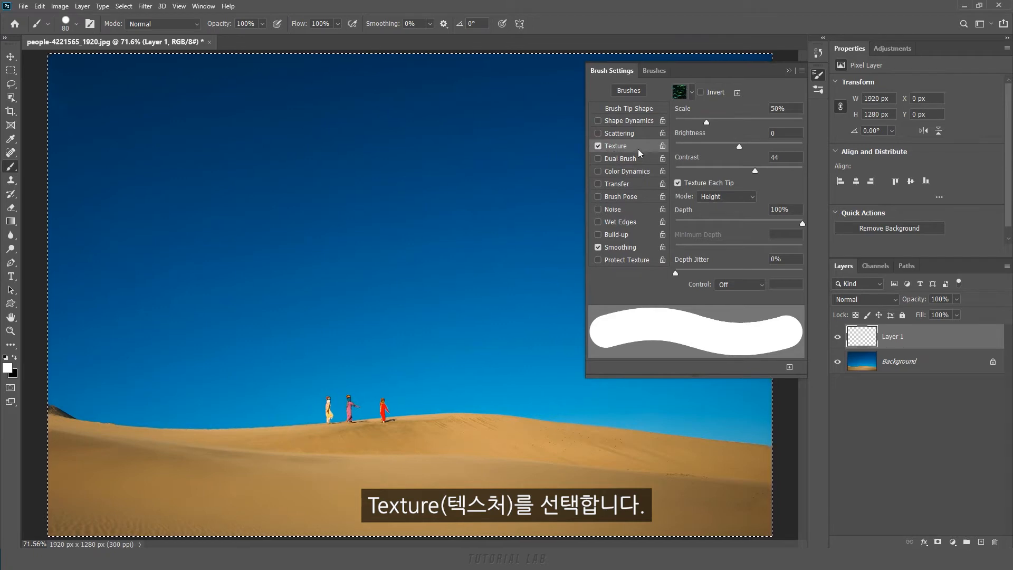
left_click(690, 94)
left_click(630, 117)
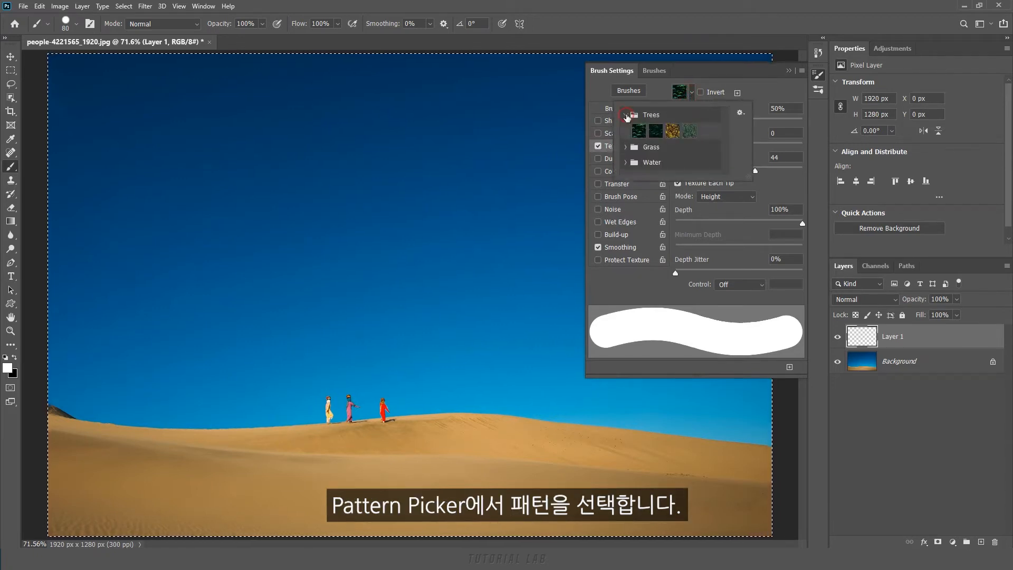
left_click(673, 131)
left_click(692, 93)
left_click(692, 93)
left_click(777, 187)
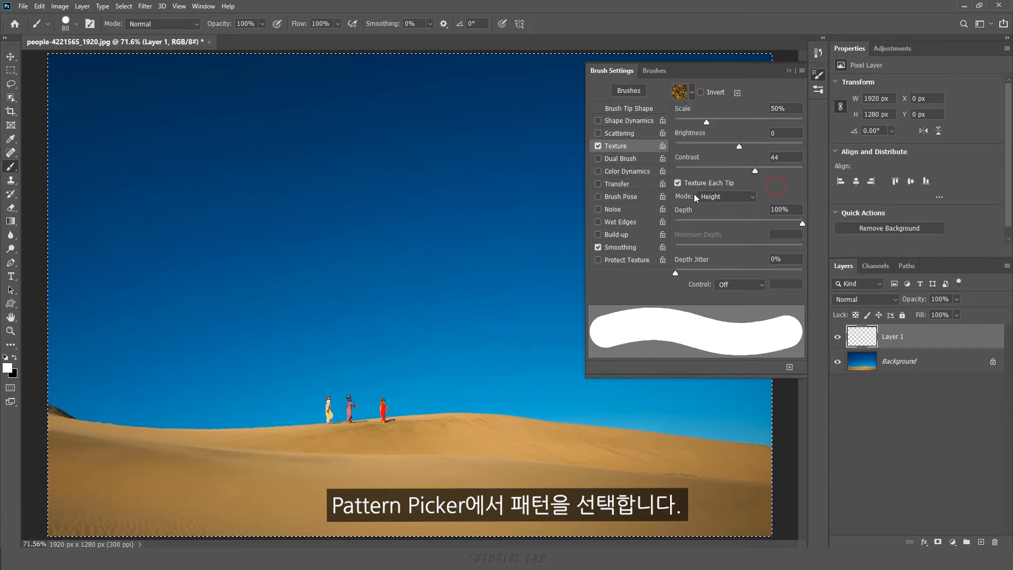
left_click(729, 196)
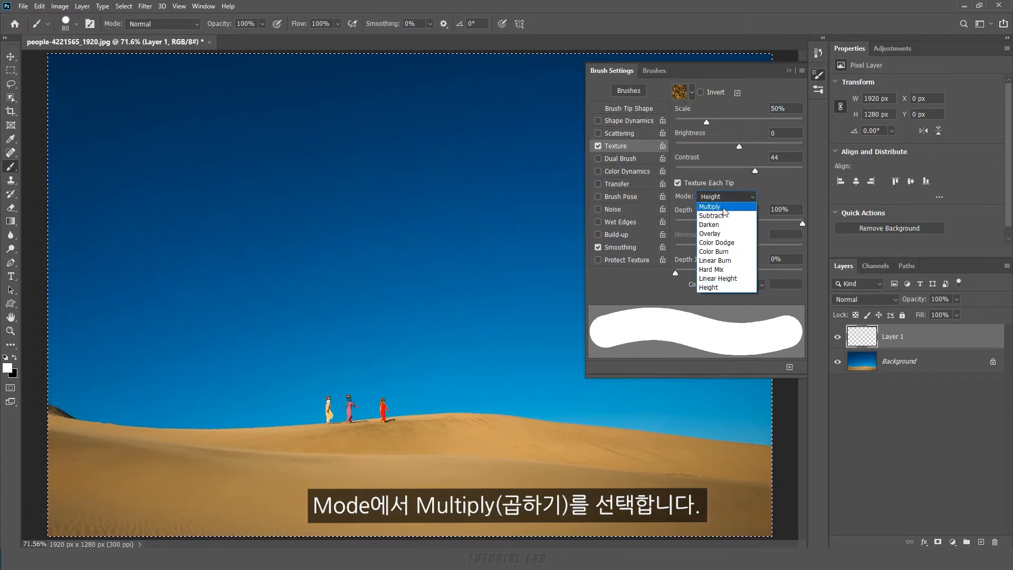
left_click(725, 206)
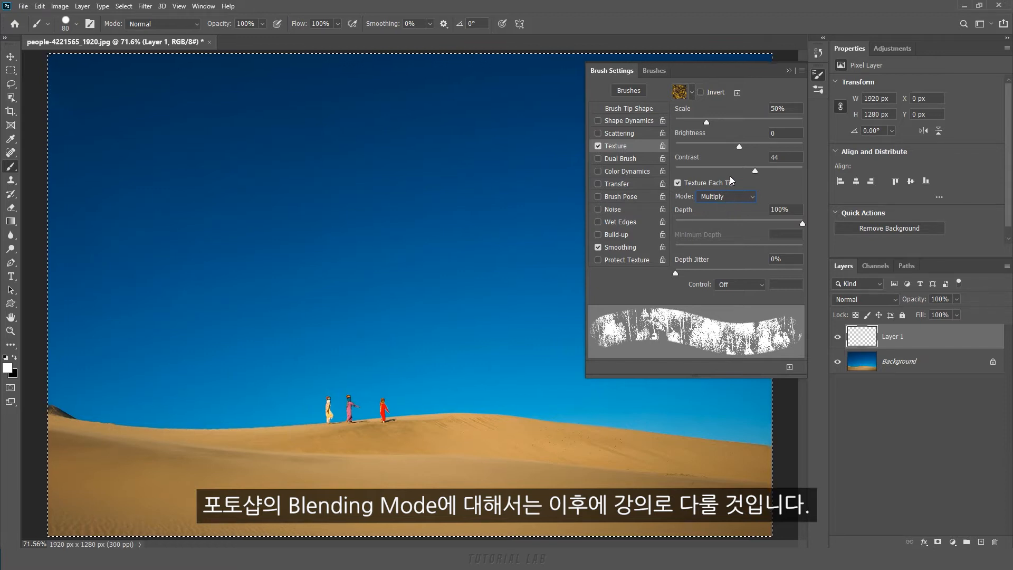
Set the texture Scale to 20% and paint two strokes across the sky, the second with the brush enlarged to 150 px
mouse_move(706, 122)
left_mouse_down()
mouse_move(682, 121)
mouse_move(781, 125)
mouse_move(688, 122)
left_mouse_up()
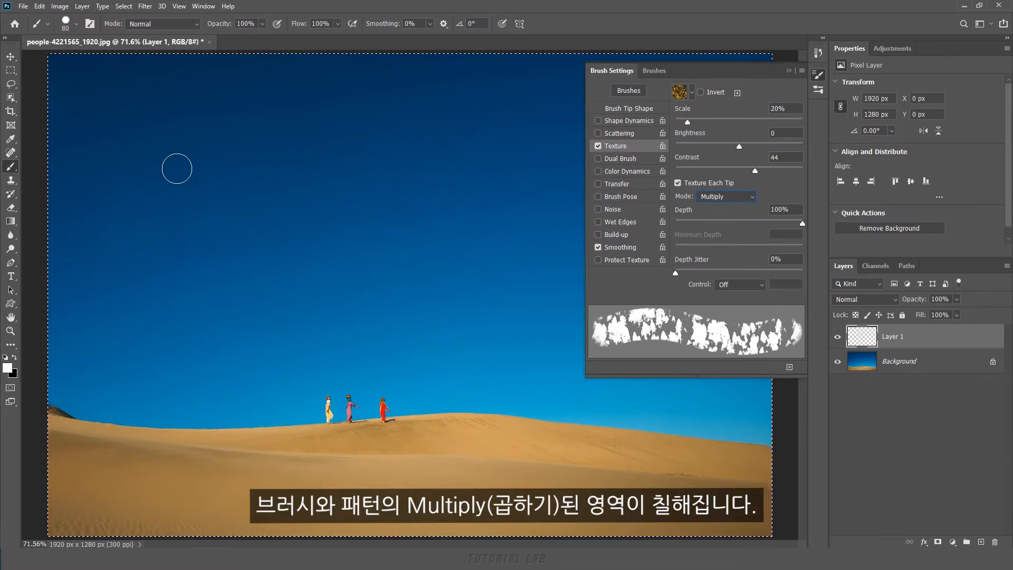
left_click_drag(137, 145, 491, 126)
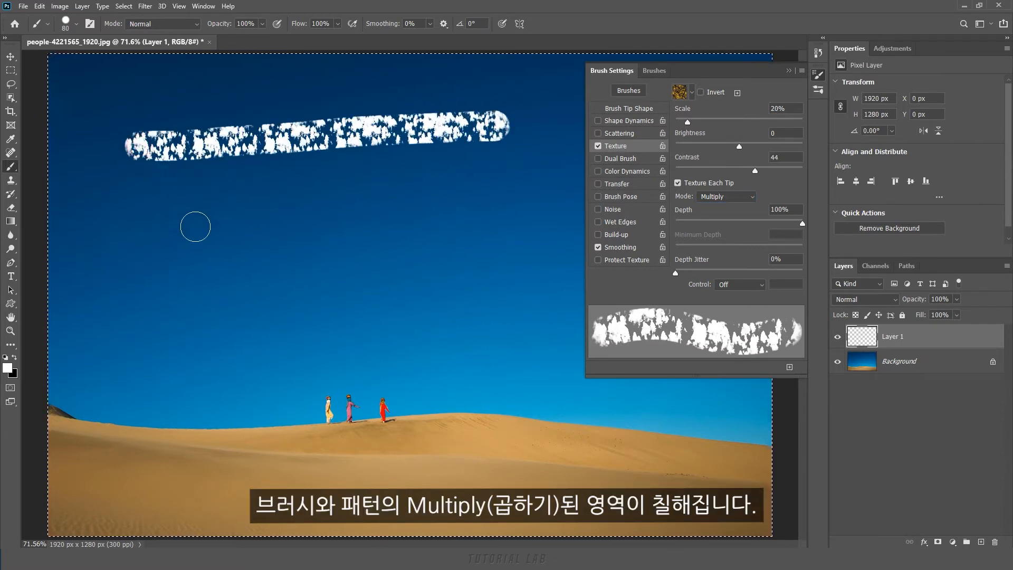
key("bracketright")
key("bracketright")
key("bracketright")
key("bracketright")
left_click_drag(136, 231, 477, 205)
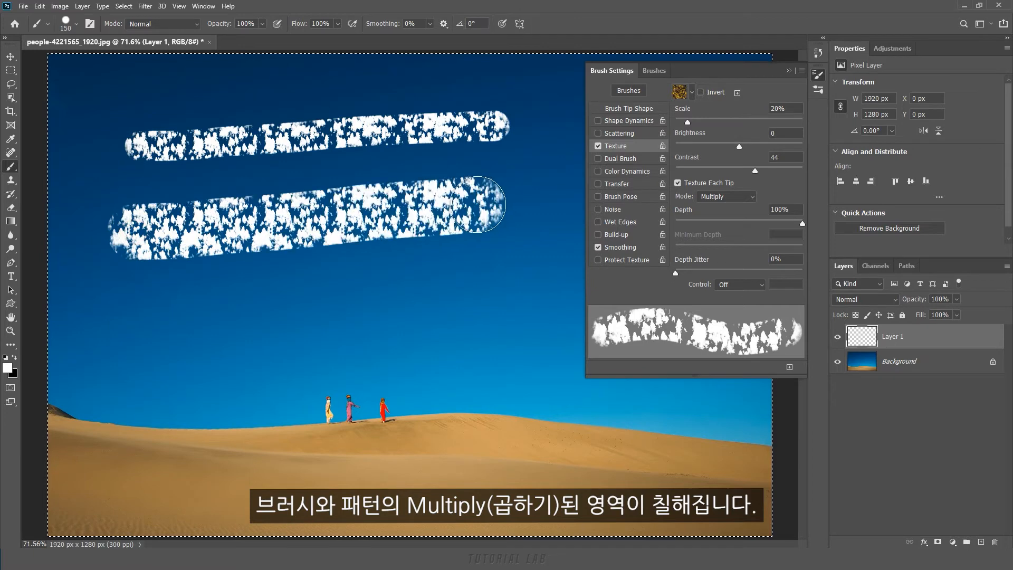
Set the texture Scale to 104%, paint a third stroke above the dunes, and clear all strokes from Layer 1
left_click_drag(688, 119, 740, 119)
left_click_drag(137, 335, 484, 310)
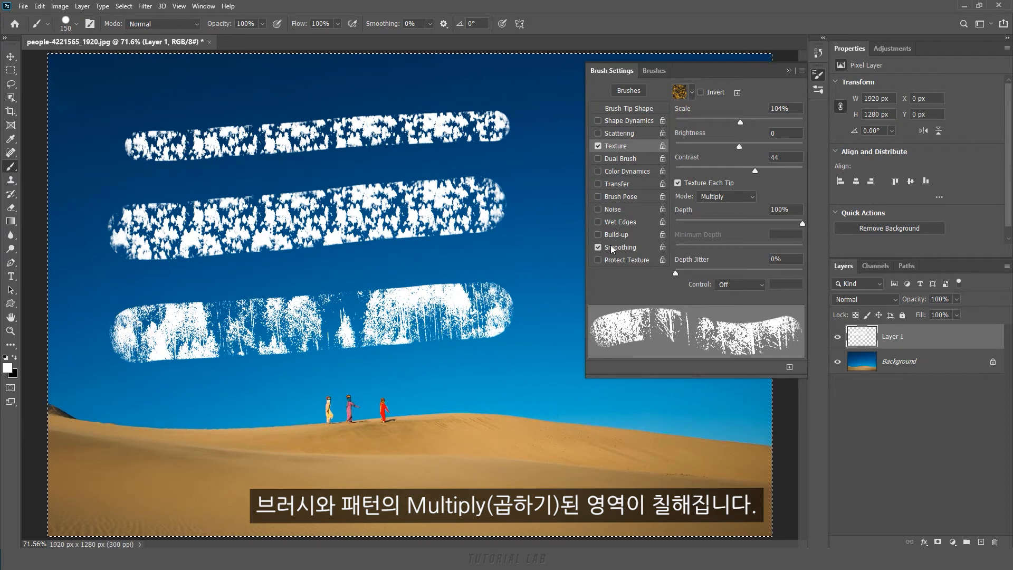
key("Delete")
Paint three comparison strokes across the sky with texture Brightness at 34, -24 and -106, and clear them from Layer 1
mouse_move(738, 145)
left_mouse_down()
mouse_move(692, 148)
mouse_move(766, 148)
mouse_move(754, 150)
left_mouse_up()
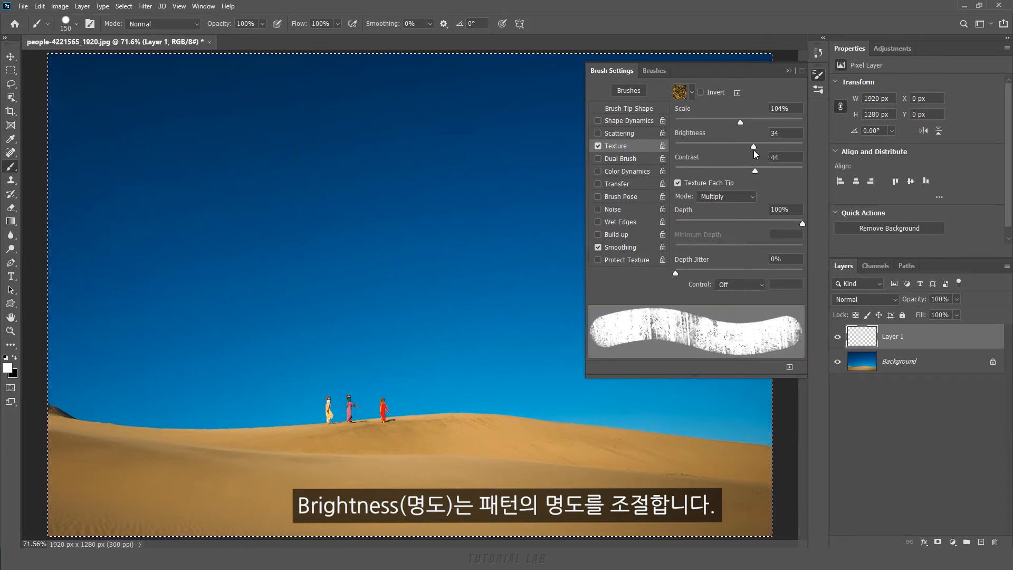
left_click_drag(122, 136, 481, 120)
mouse_move(736, 149)
left_mouse_down()
mouse_move(705, 147)
mouse_move(729, 147)
left_mouse_up()
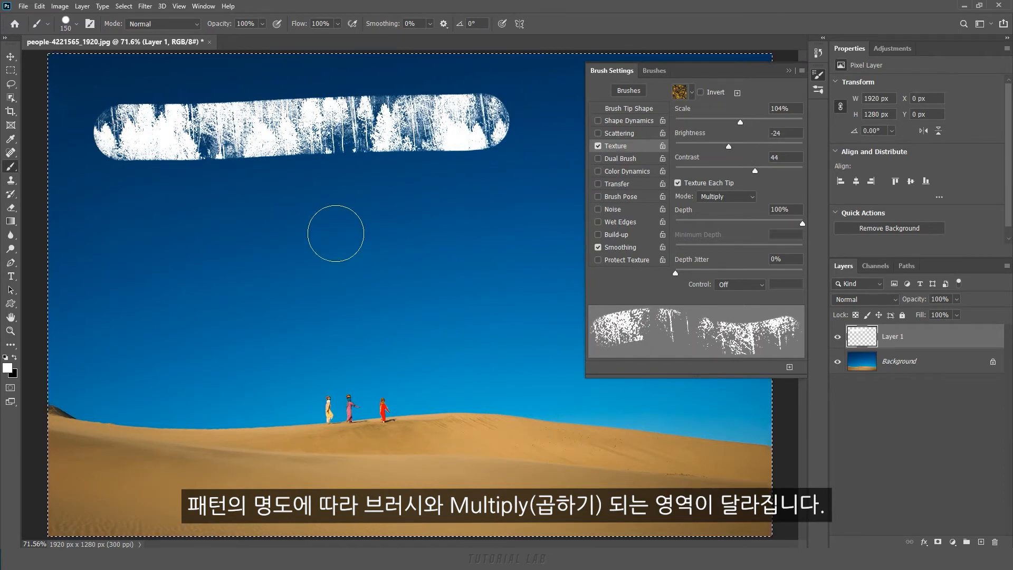
left_click_drag(127, 243, 525, 234)
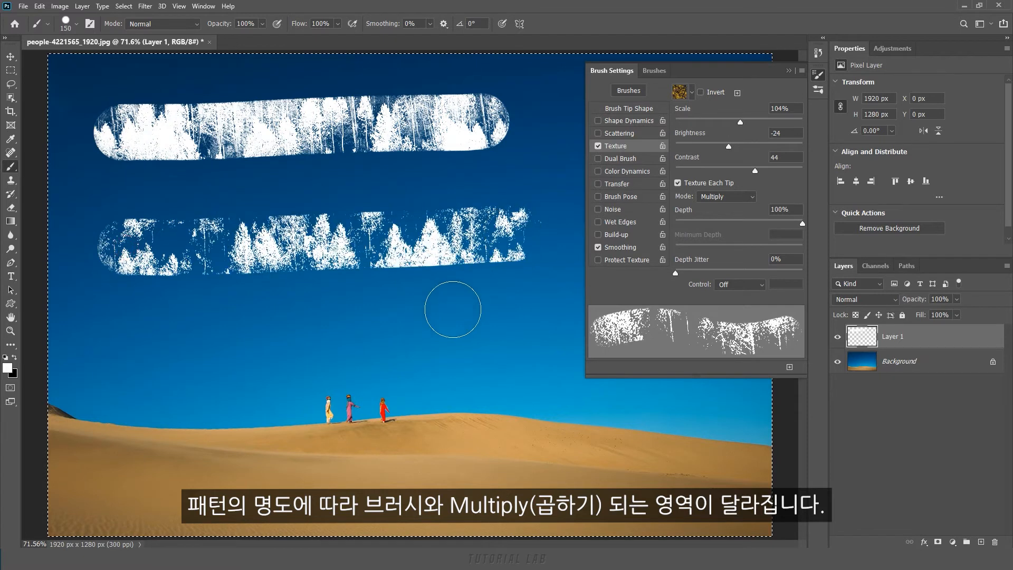
left_click_drag(729, 146, 695, 147)
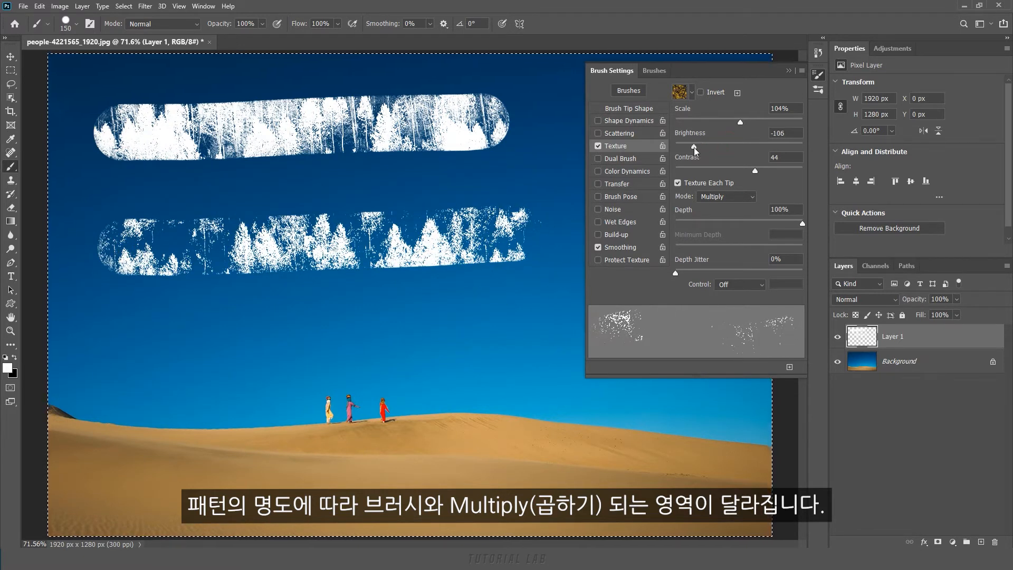
left_click_drag(141, 357, 515, 334)
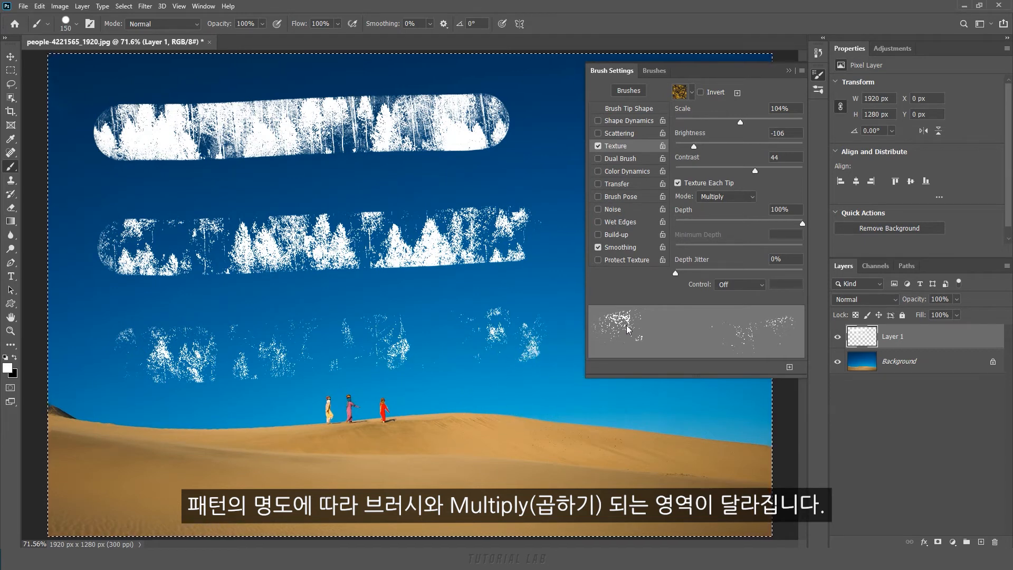
key("Delete")
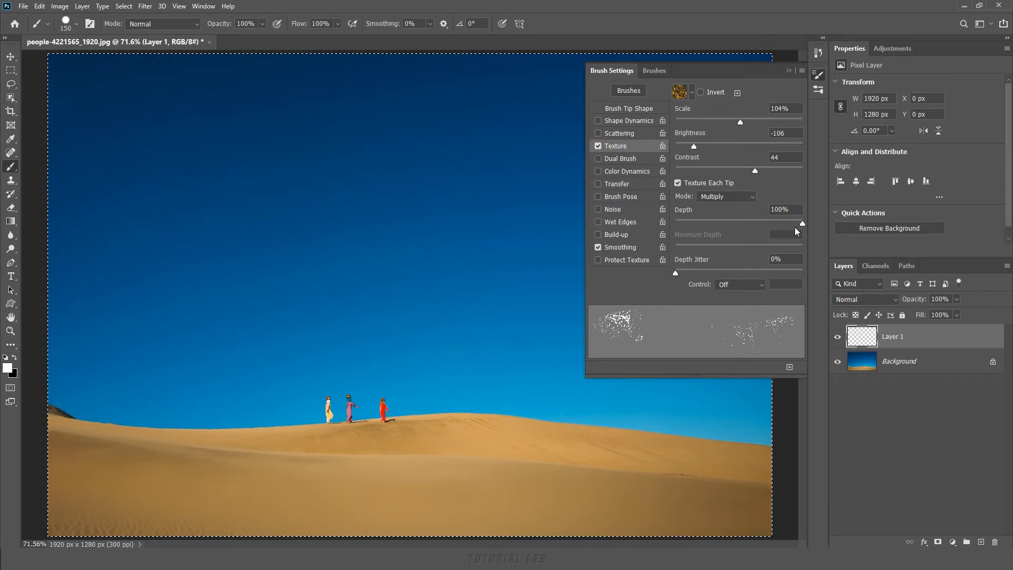
Set the texture Scale to 86% and Brightness to 13, and paint a stroke across the upper sky with increased Contrast
mouse_move(689, 145)
left_mouse_down()
mouse_move(746, 148)
mouse_move(728, 125)
mouse_move(733, 148)
mouse_move(743, 148)
mouse_move(733, 173)
mouse_move(749, 171)
left_mouse_up()
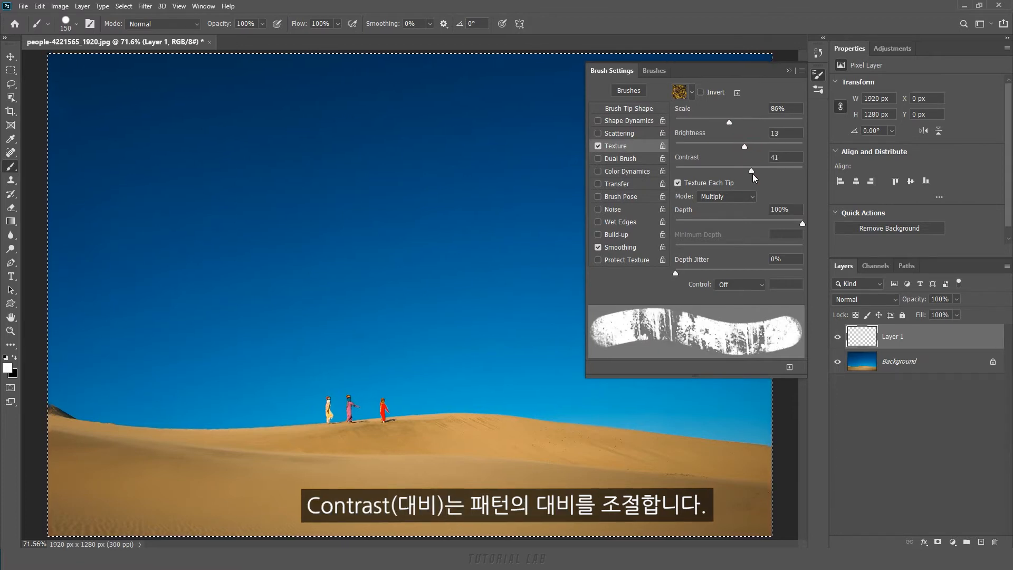
mouse_move(749, 171)
left_mouse_down()
mouse_move(679, 178)
mouse_move(806, 169)
mouse_move(767, 171)
mouse_move(778, 171)
left_mouse_up()
left_click_drag(122, 131, 470, 126)
Paint a second stroke with lowered texture Contrast and a third at -33, and clear all strokes from Layer 1
left_click_drag(777, 170, 734, 170)
left_click_drag(128, 231, 472, 212)
left_click_drag(735, 170, 706, 171)
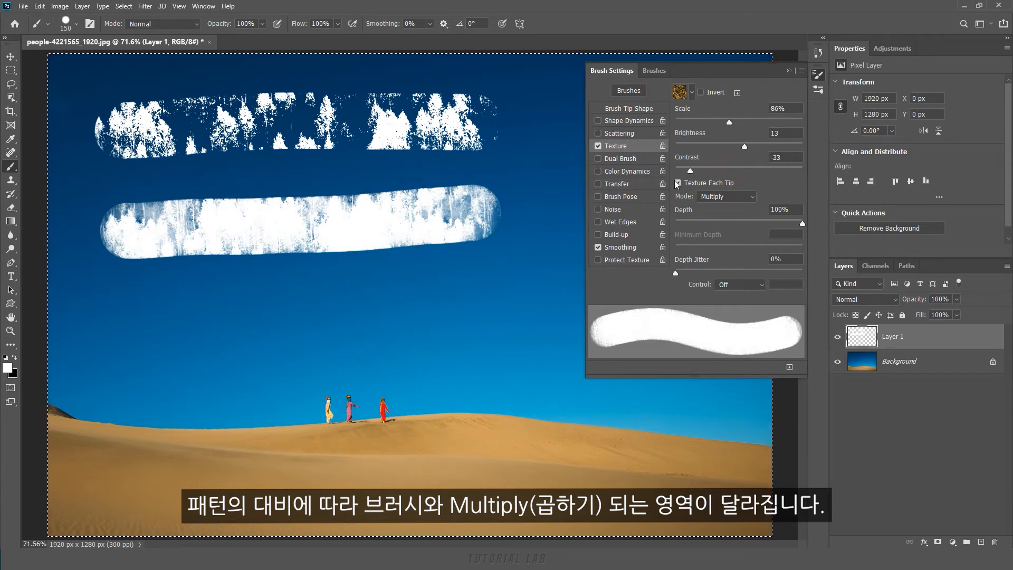
left_click_drag(135, 343, 481, 323)
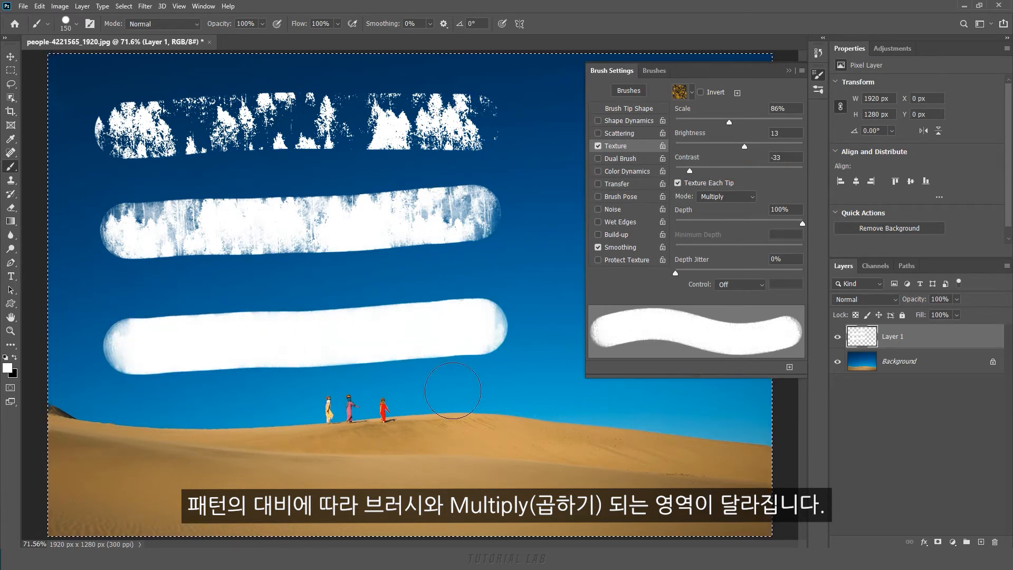
key("Delete")
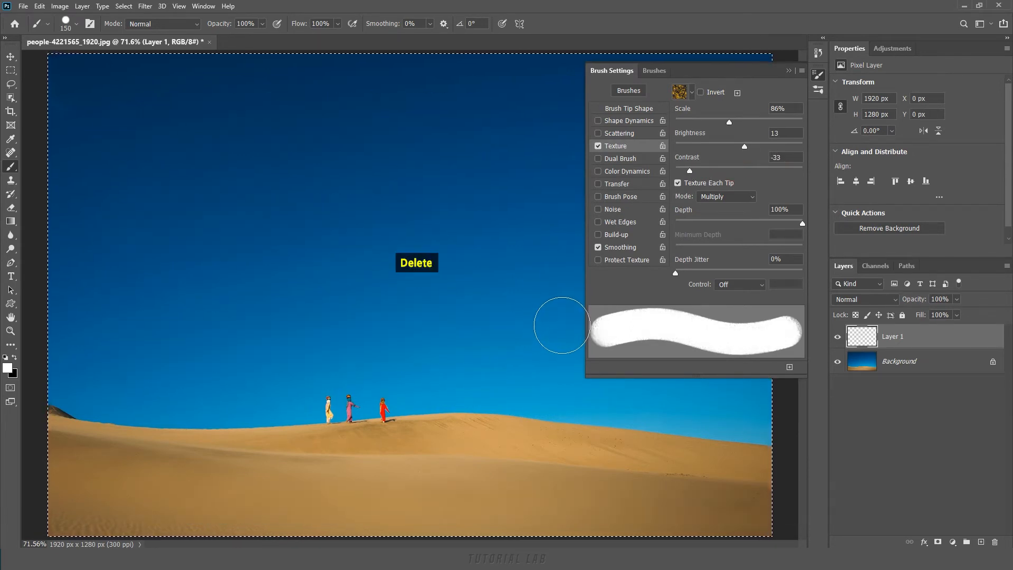
Set the texture Contrast to 41 and paint a stroke across the upper sky with Depth at 100%
left_click_drag(690, 170, 751, 170)
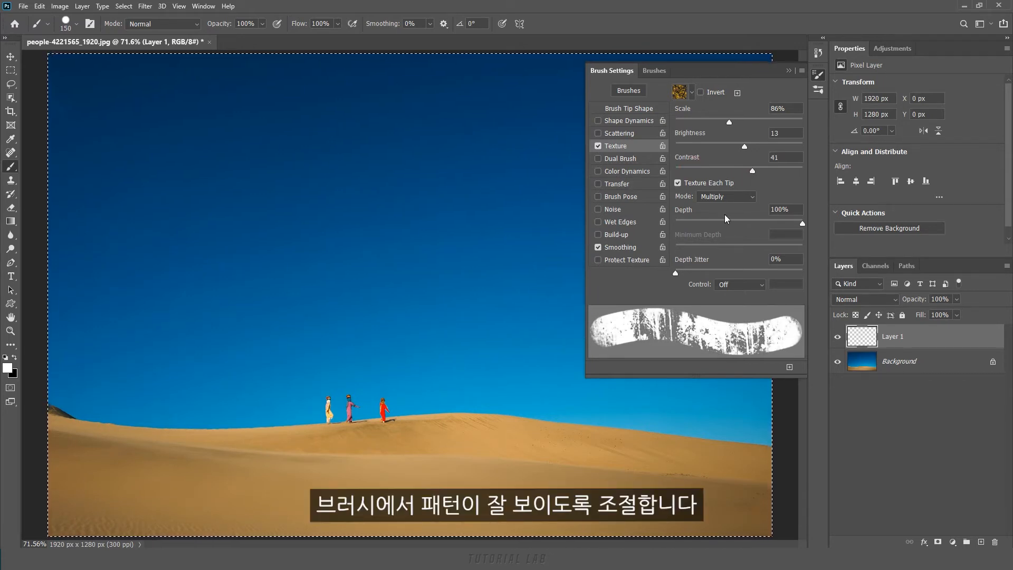
left_click(802, 224)
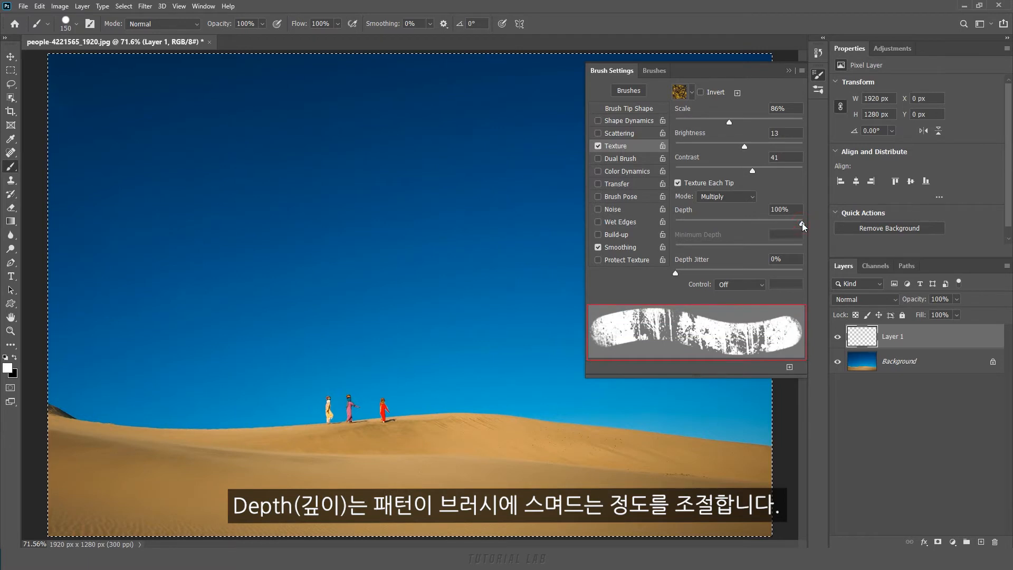
mouse_move(802, 224)
left_mouse_down()
mouse_move(673, 226)
mouse_move(809, 227)
left_mouse_up()
left_click_drag(139, 127, 477, 120)
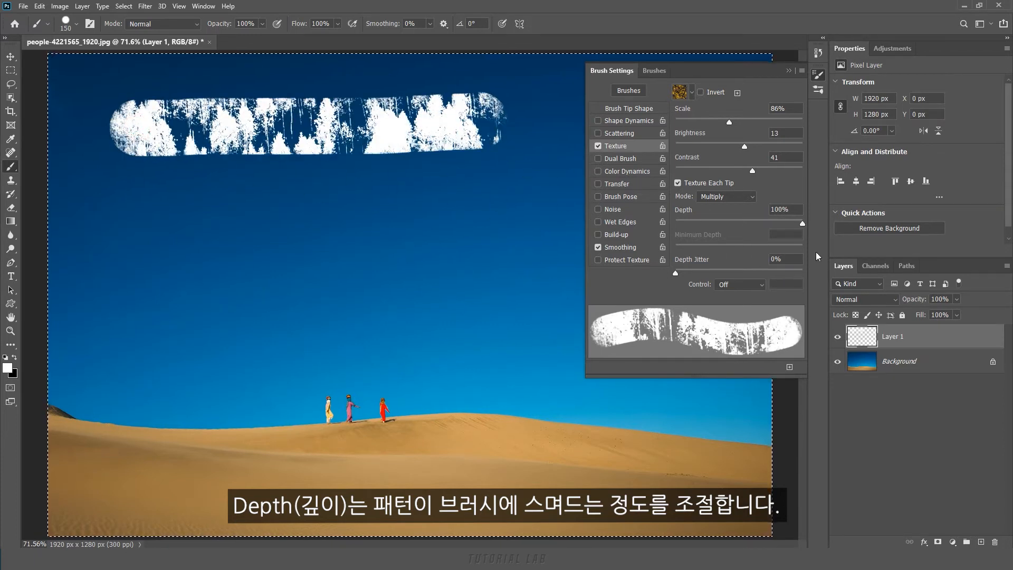
Paint comparison strokes with texture Depth at 83% and 53%, restore Depth to 100%, and clear Layer 1
mouse_move(801, 224)
left_mouse_down()
mouse_move(767, 224)
mouse_move(780, 224)
left_mouse_up()
left_click_drag(133, 219, 488, 216)
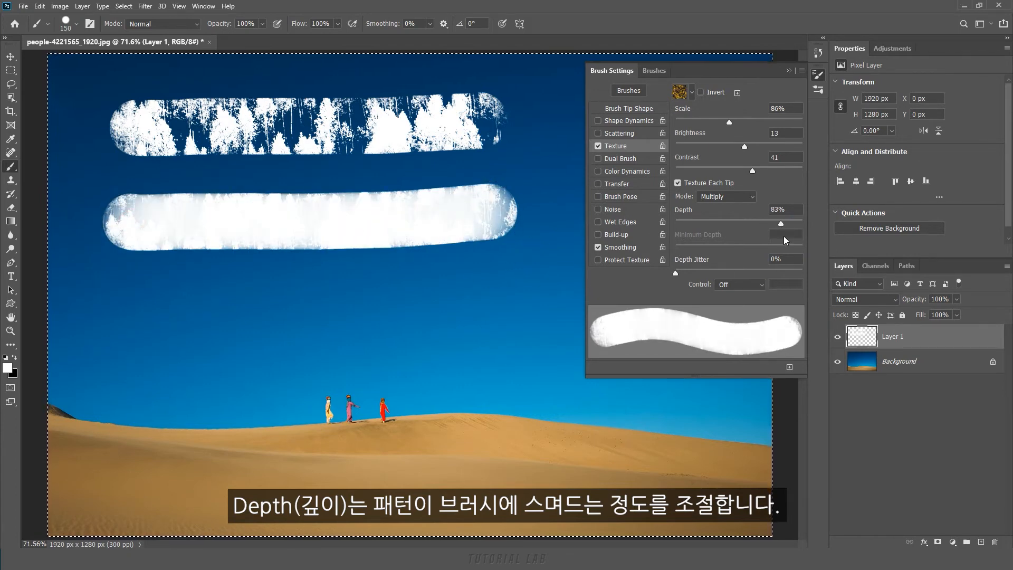
left_click_drag(781, 223, 744, 224)
left_click_drag(142, 327, 507, 317)
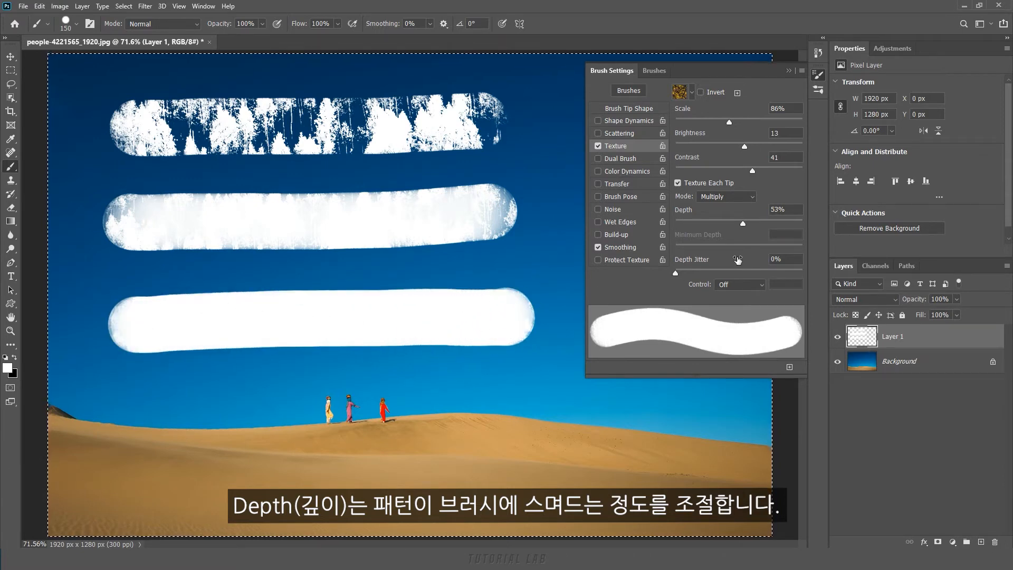
left_click_drag(744, 223, 814, 228)
key("Delete")
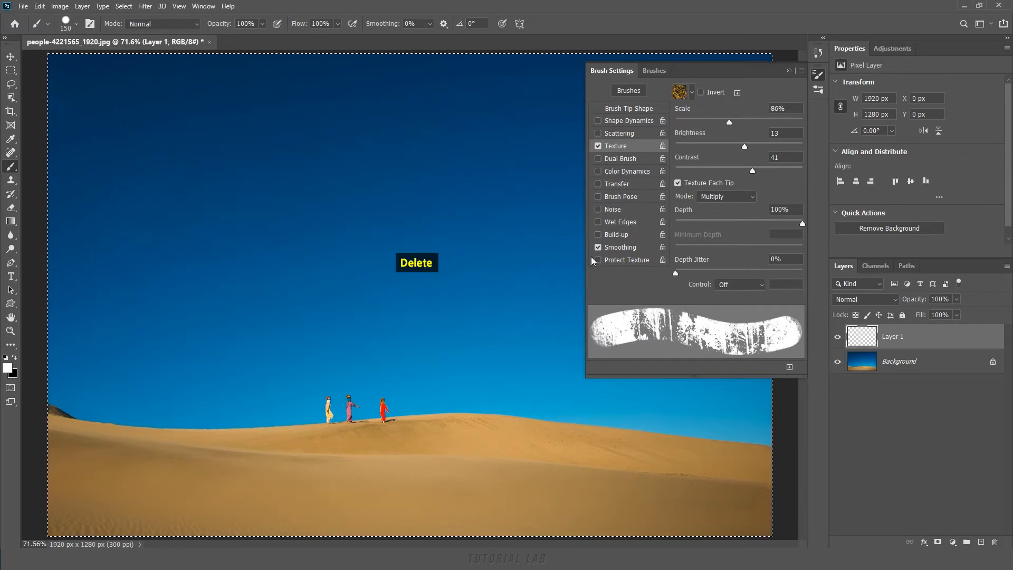
Switch Texture Each Tip off and on again, and paint a stroke across the upper sky with it enabled
left_click(679, 183)
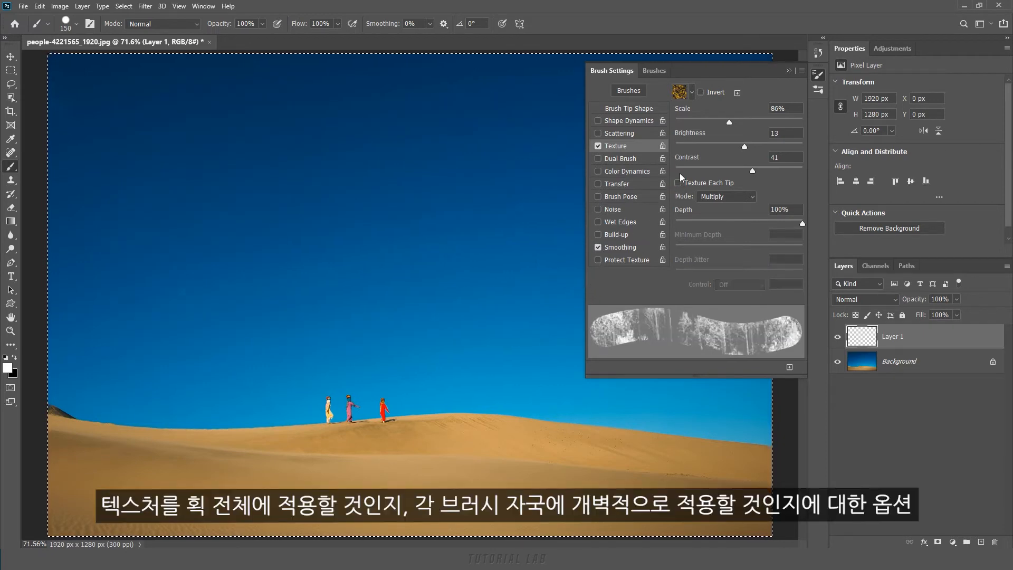
left_click(679, 183)
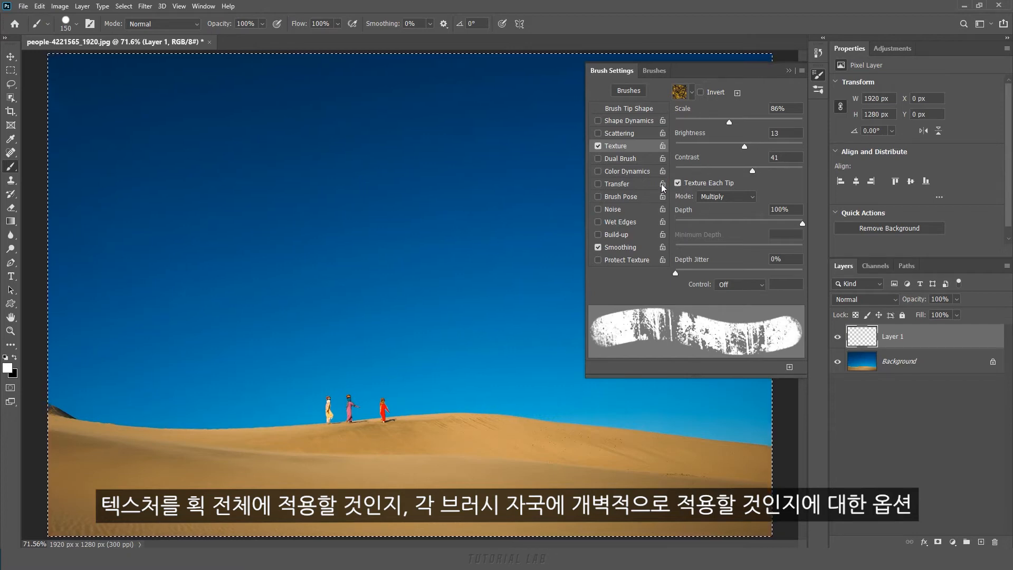
left_click_drag(107, 129, 491, 122)
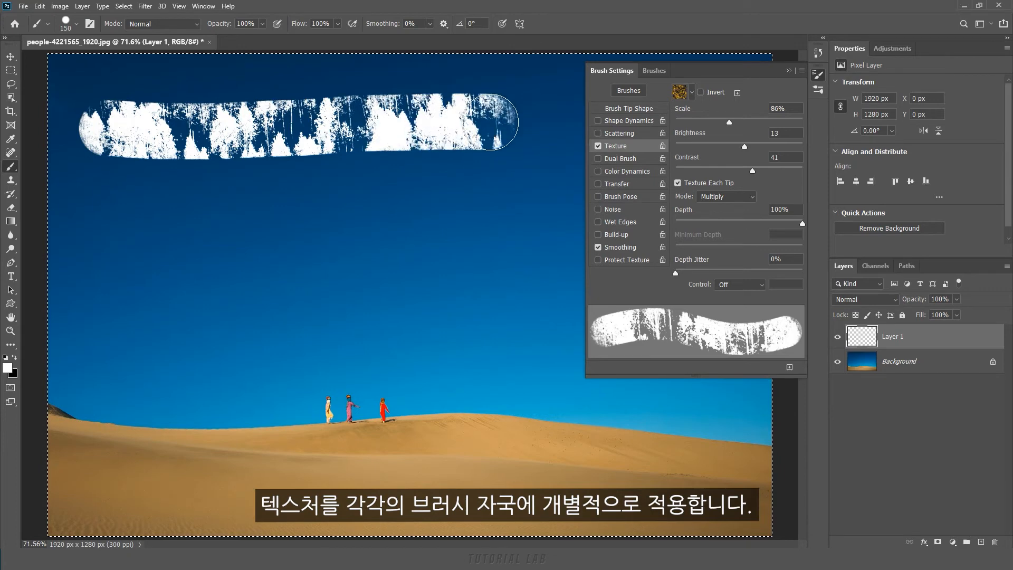
Paint a second sky stroke with Texture Each Tip off, re-enable the option, and clear all strokes from Layer 1
left_click(677, 183)
left_click_drag(117, 225, 516, 218)
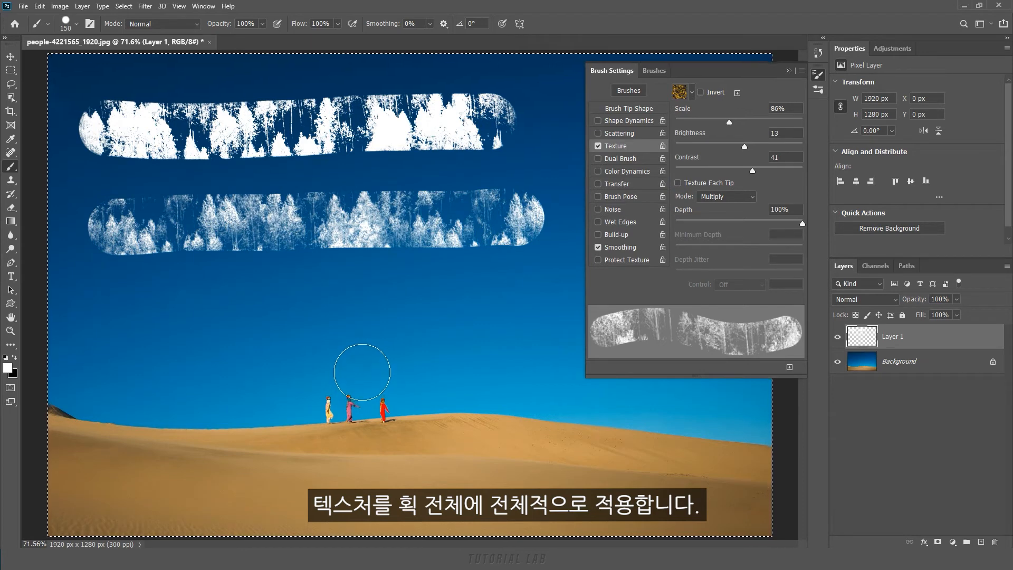
left_click(678, 182)
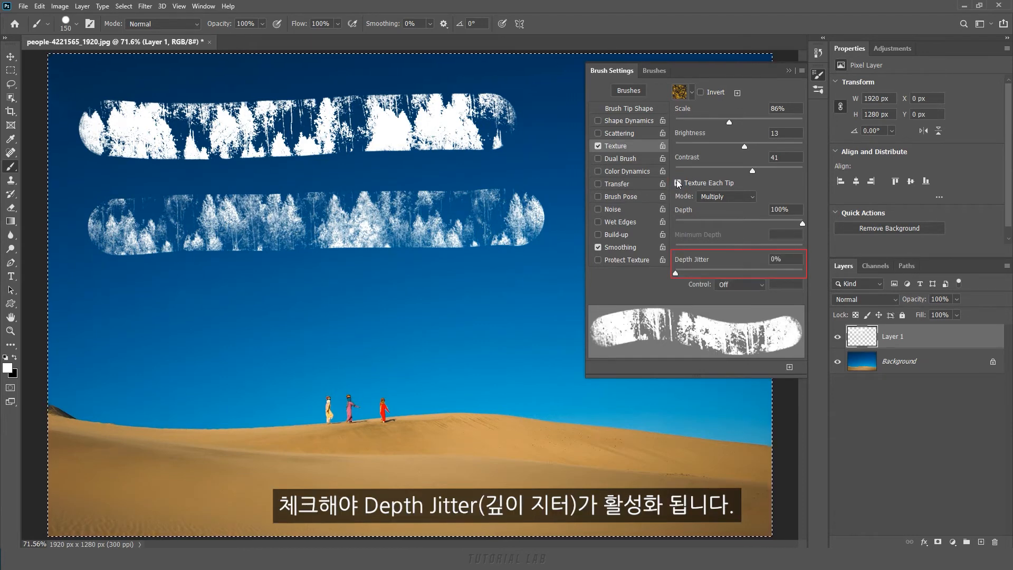
key("Delete")
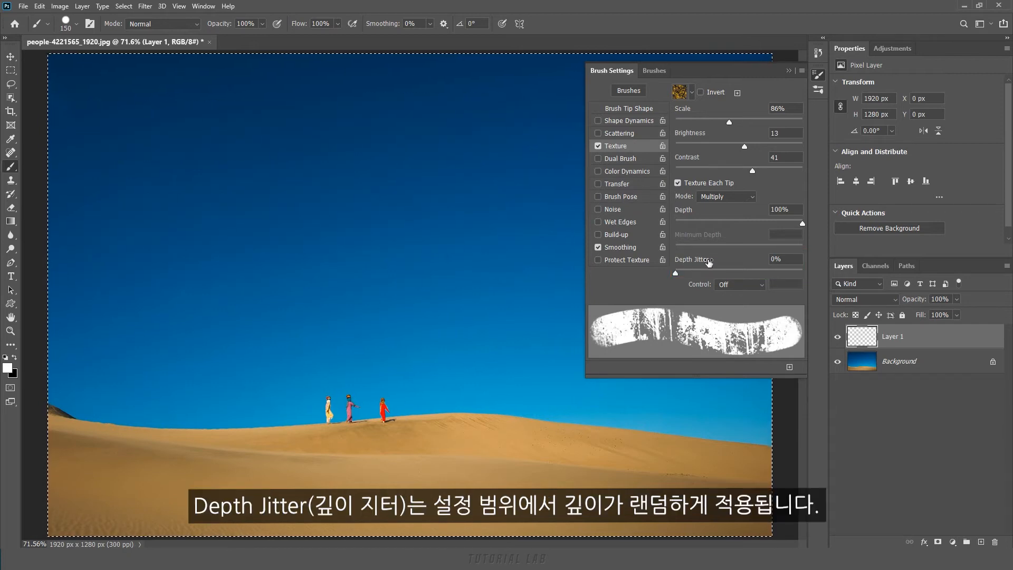
Set the texture Depth Jitter to 22%, paint three strokes across the sky, and clear Layer 1
left_click_drag(682, 277, 726, 274)
mouse_move(791, 271)
left_mouse_down()
mouse_move(802, 270)
mouse_move(704, 268)
left_mouse_up()
left_click_drag(106, 127, 528, 108)
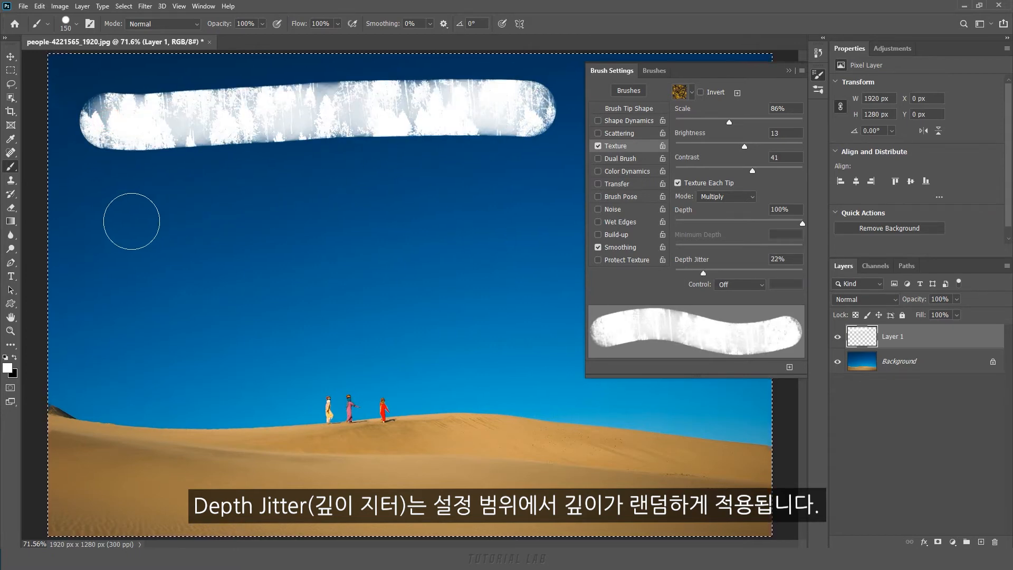
left_click_drag(108, 220, 523, 209)
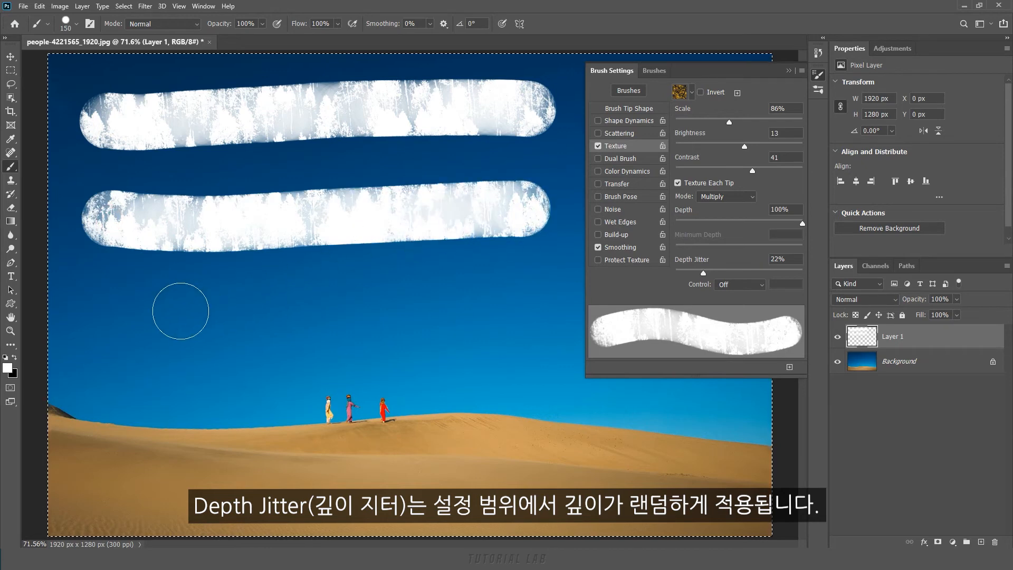
mouse_move(120, 323)
left_mouse_down()
mouse_move(466, 300)
mouse_move(496, 308)
left_mouse_up()
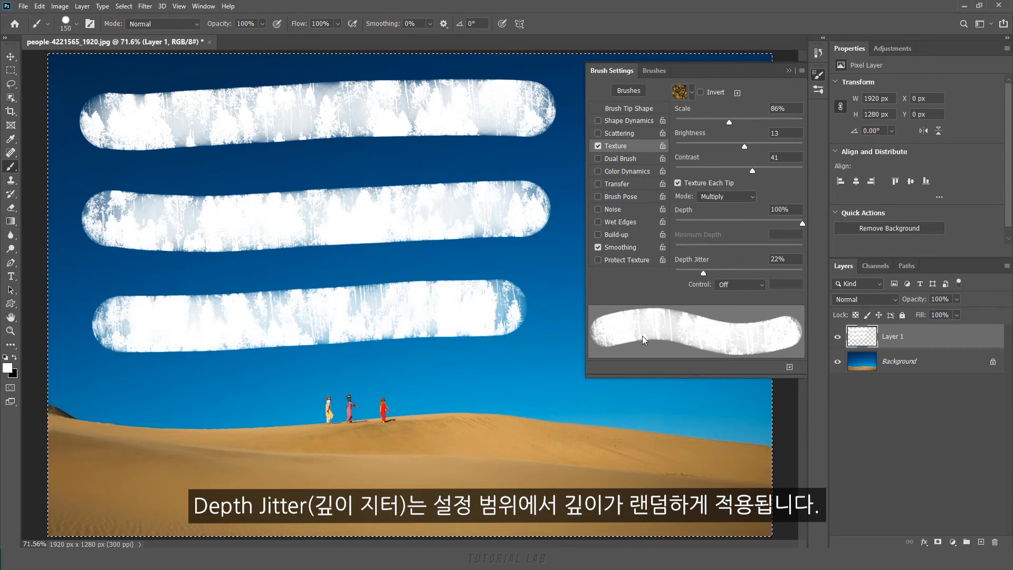
key("Delete")
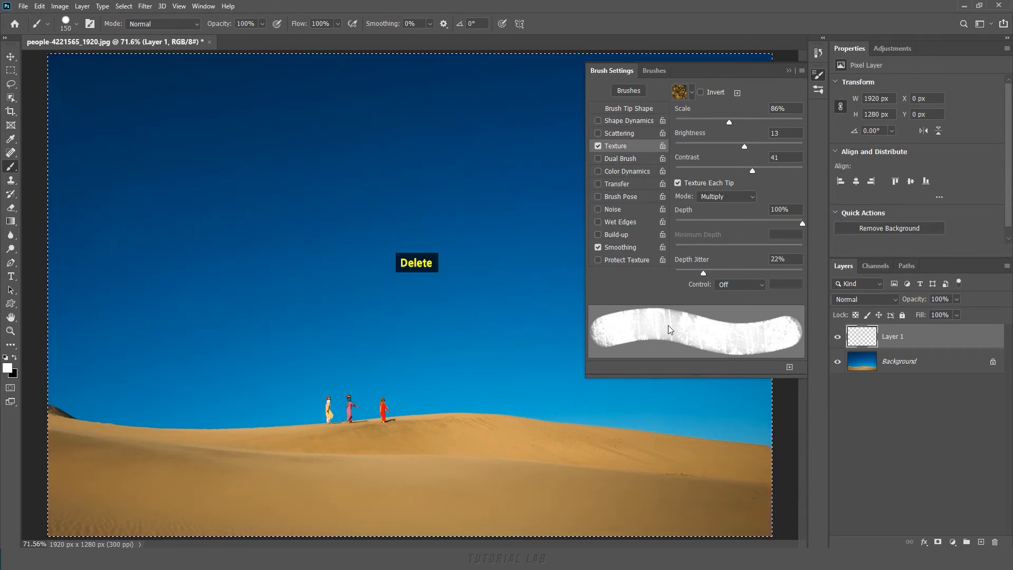
Set the texture Depth Jitter to 27% with its Control left Off, and disable Texture for the brush
left_click(738, 286)
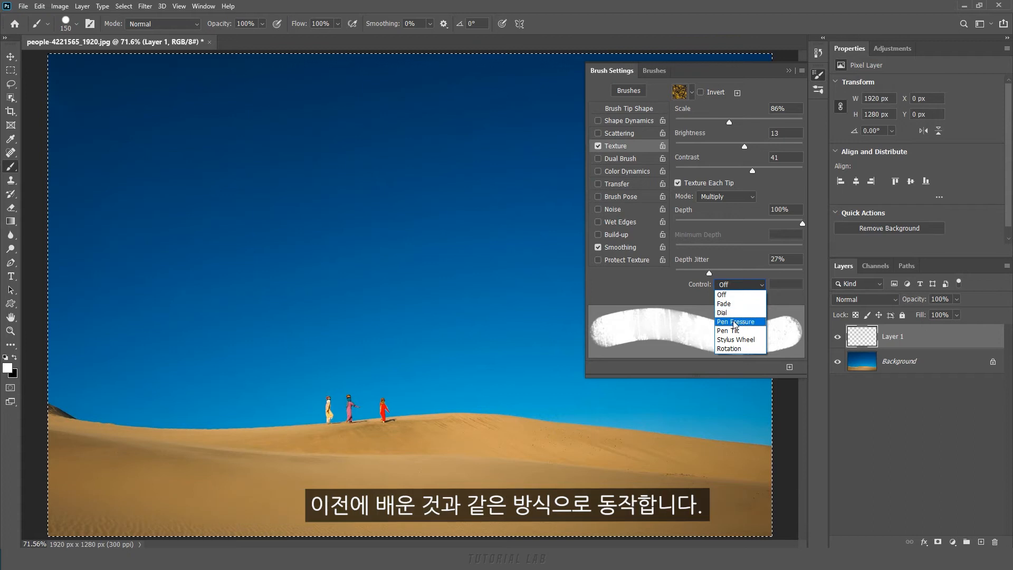
left_click(748, 285)
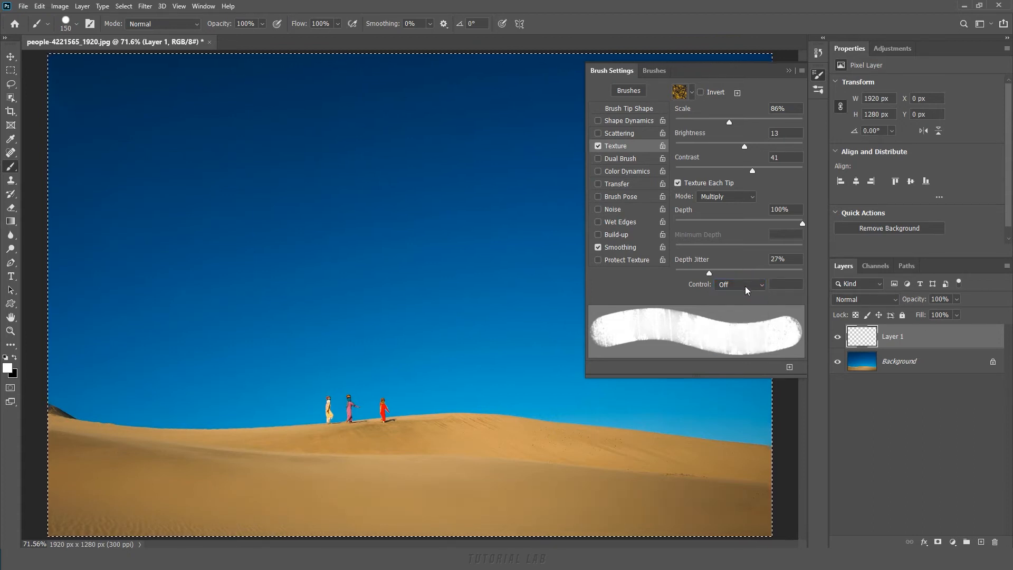
left_click(597, 147)
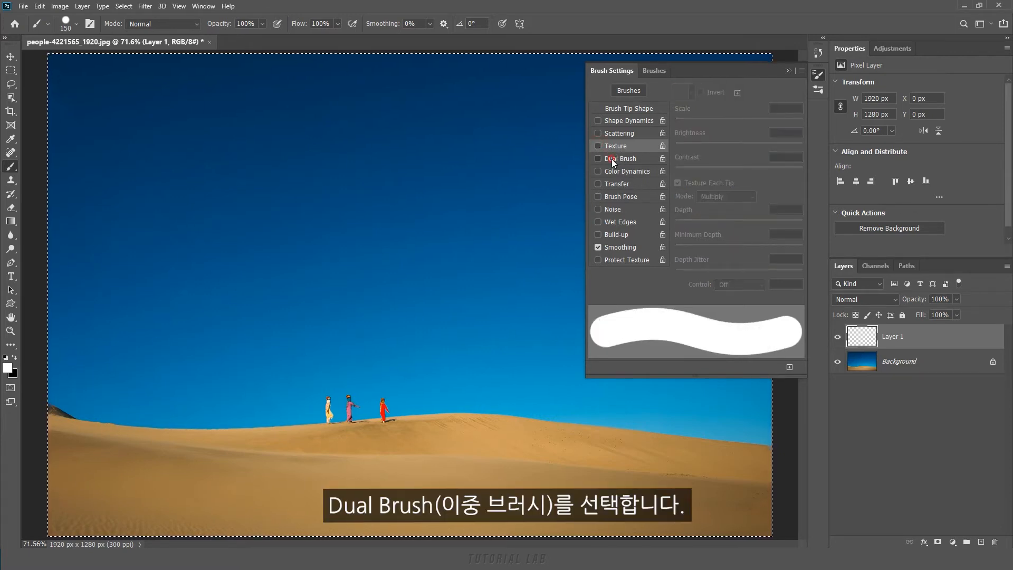
Enable Dual Brush, set its blend mode to Multiply, and choose the 80 px speckled tip as the second brush
left_click(597, 159)
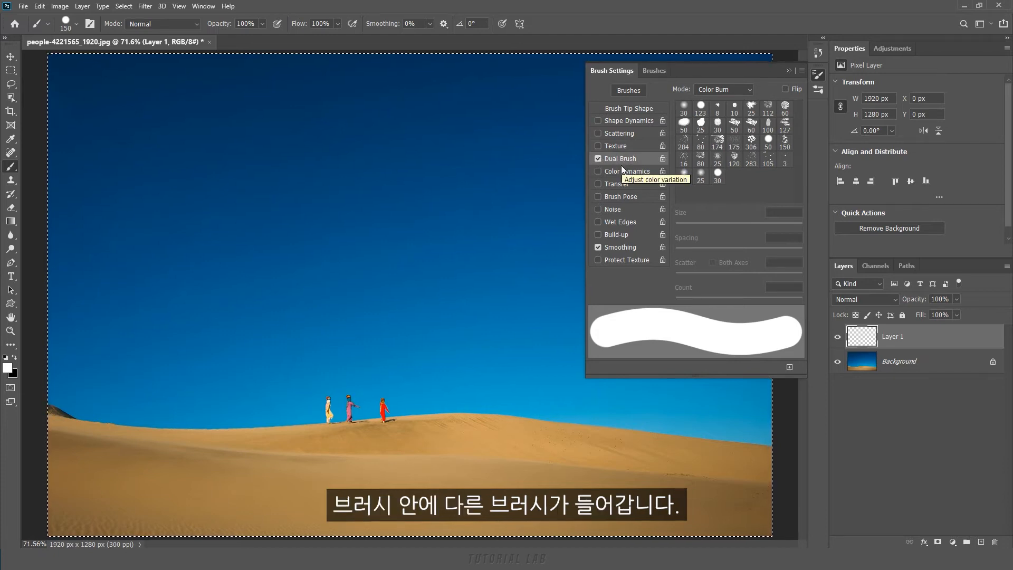
left_click(684, 142)
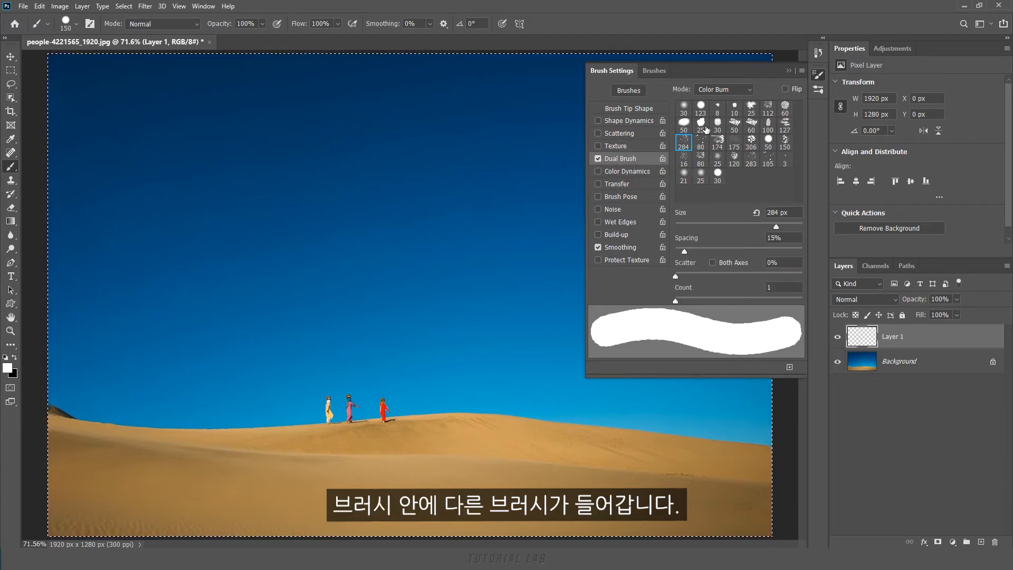
left_click(722, 91)
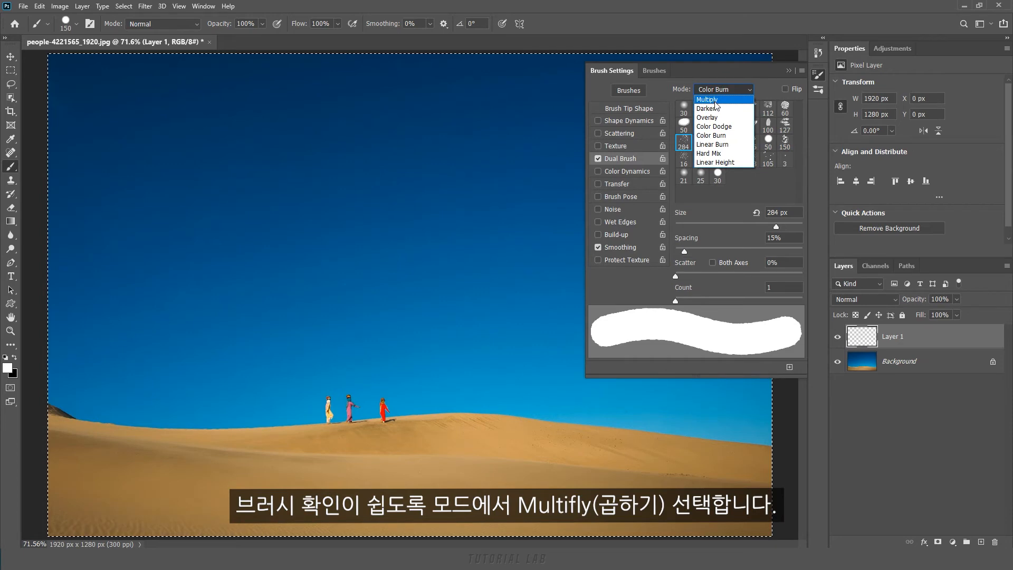
left_click(716, 100)
left_click(700, 144)
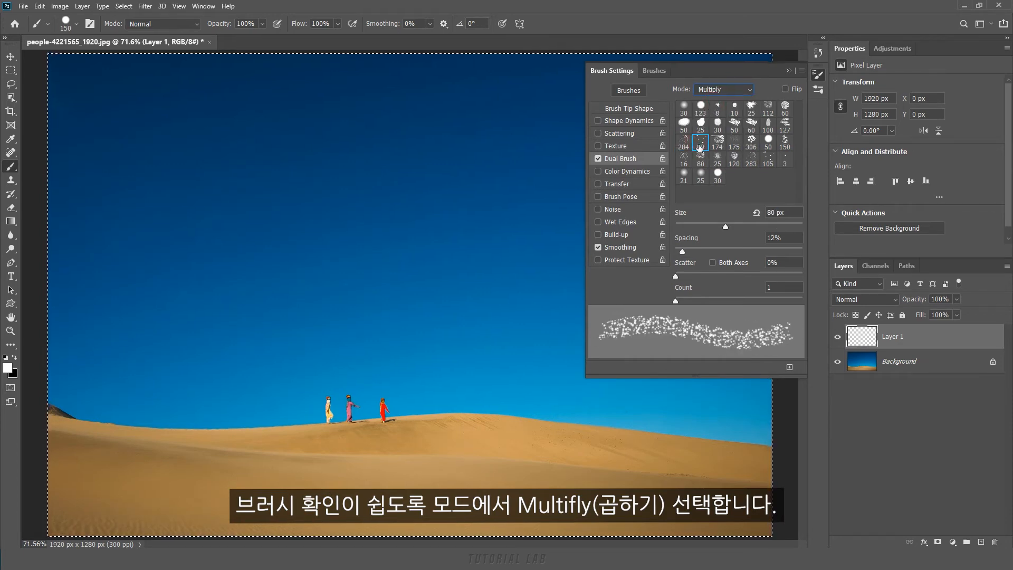
Try several other dual brush tips, including the 50 px and 150 px ones, and reselect the 80 px speckled tip
left_click(752, 160)
left_click(752, 142)
left_click(767, 143)
left_click(735, 127)
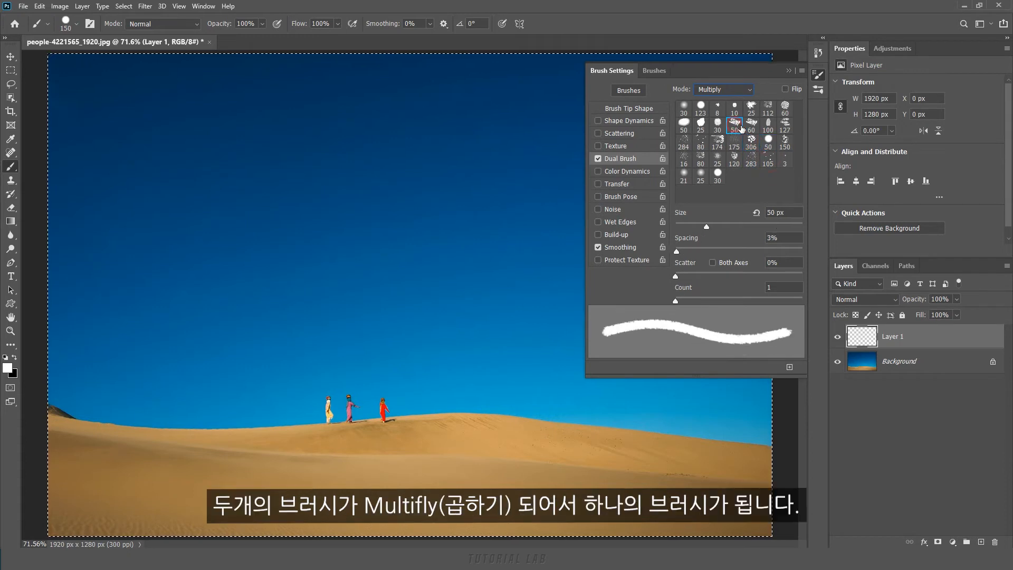
left_click(784, 141)
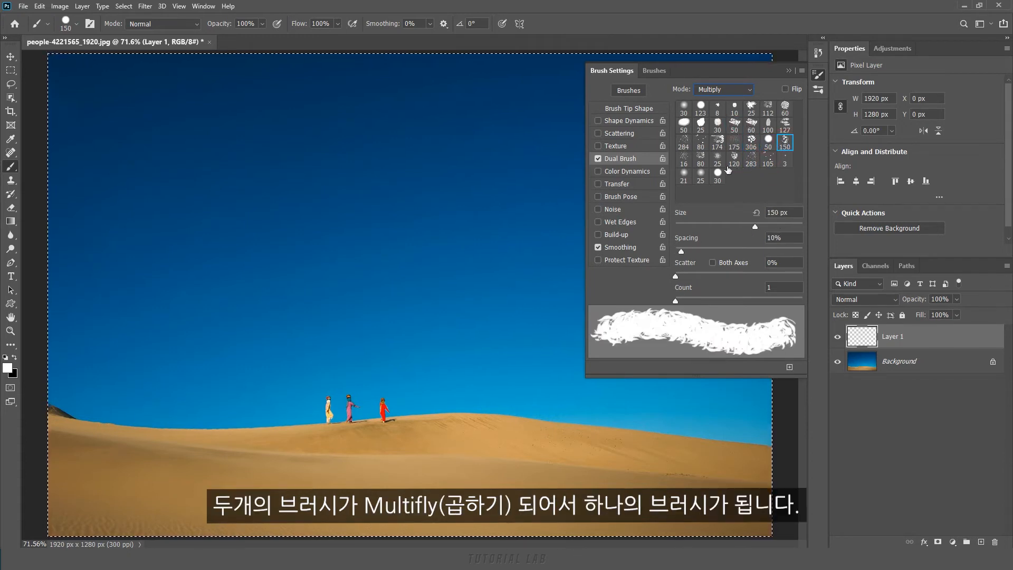
left_click(700, 143)
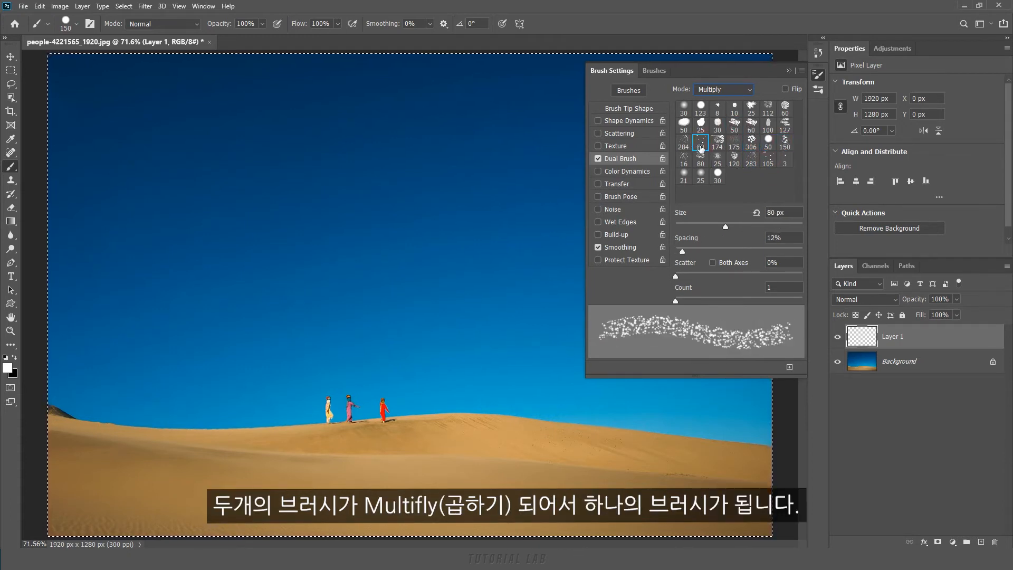
Reduce the dual brush Size to 48 px and paint two speckled strokes across the upper sky
mouse_move(724, 228)
left_mouse_down()
mouse_move(701, 229)
mouse_move(763, 229)
mouse_move(706, 233)
left_mouse_up()
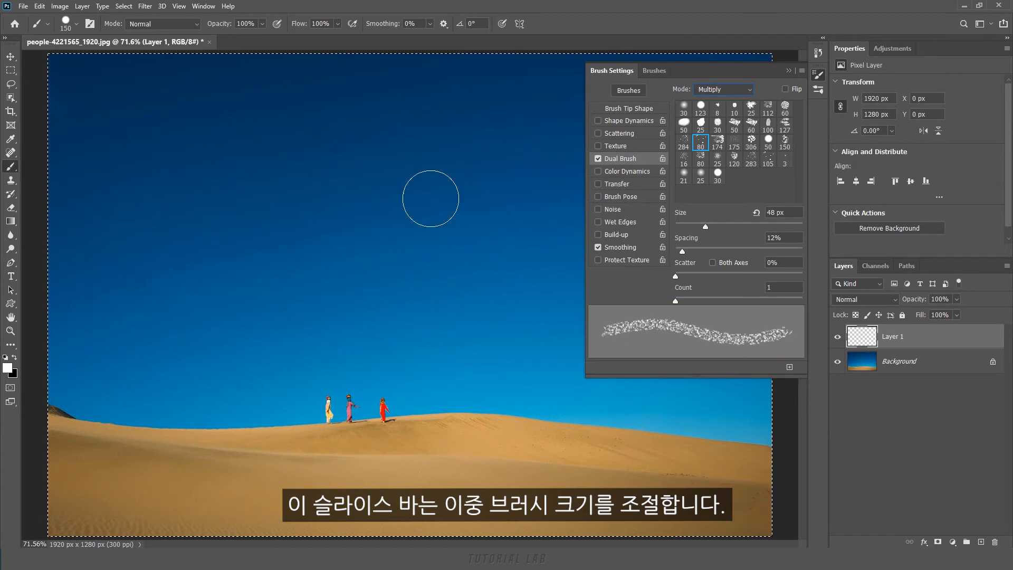
left_click_drag(132, 130, 540, 120)
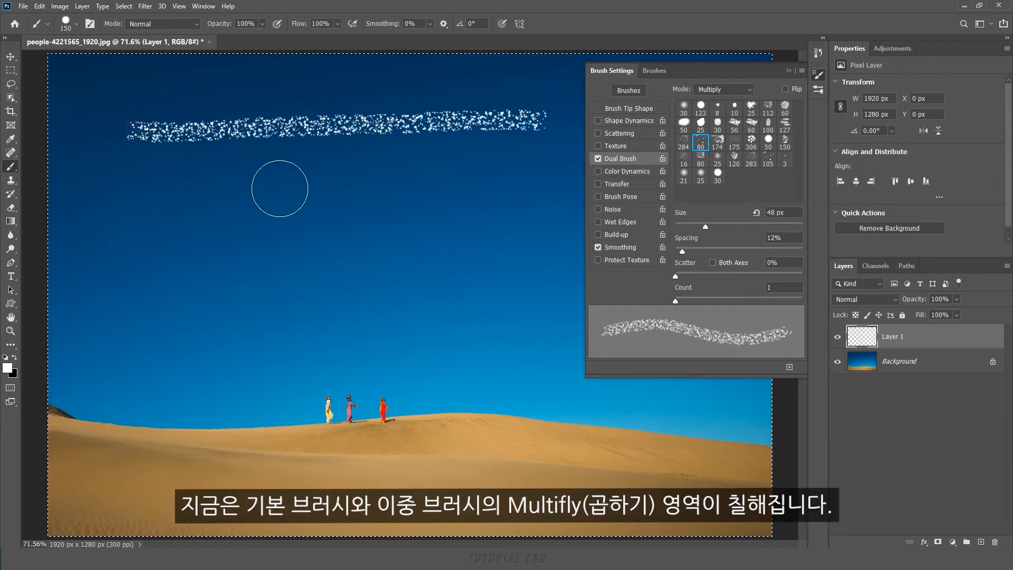
left_click_drag(150, 196, 511, 179)
Paint comparison strokes with the dual brush Size at 131 px and 335 px, and clear Layer 1
left_click_drag(705, 230, 749, 229)
left_click_drag(157, 277, 534, 260)
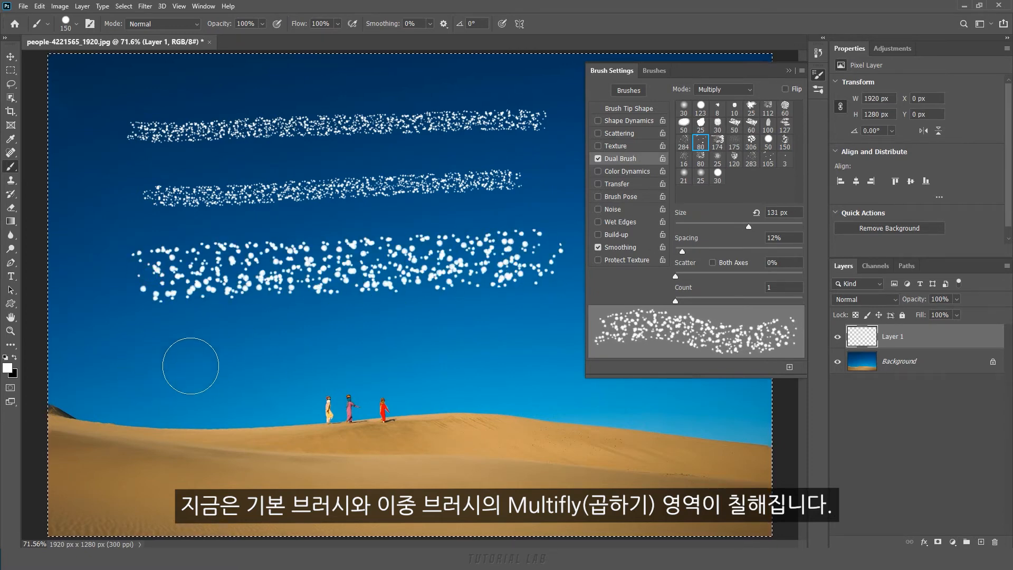
left_click_drag(749, 227, 751, 225)
left_click_drag(132, 364, 551, 351)
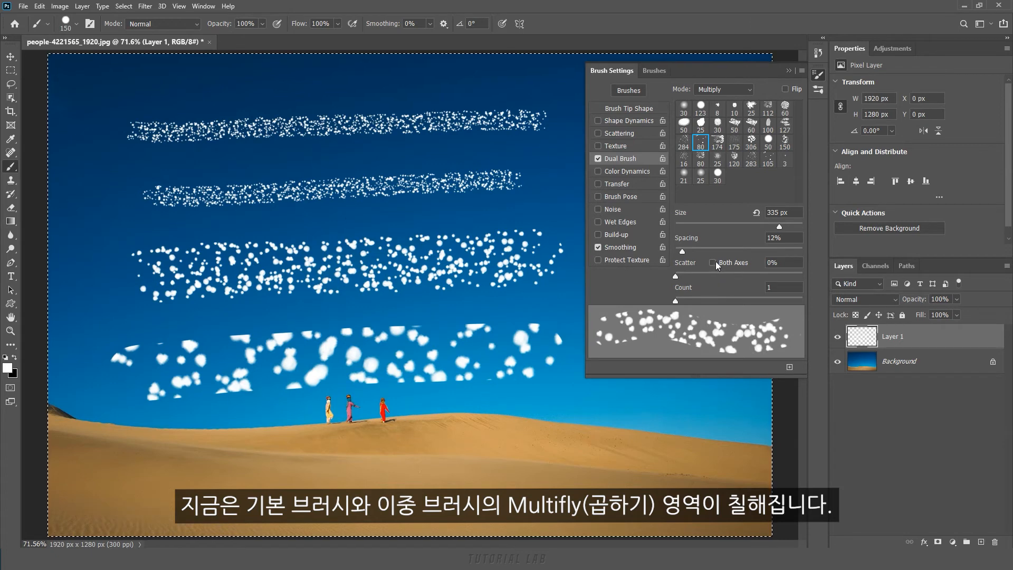
key("Delete")
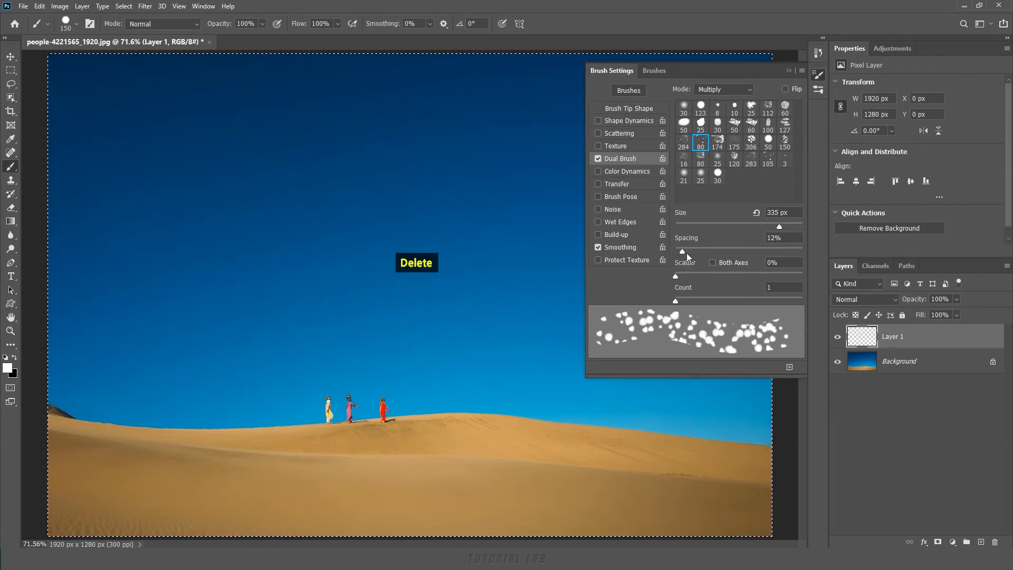
Paint one sky stroke with the dual brush Spacing at 77% and another with it at 146%
mouse_move(684, 252)
left_mouse_down()
mouse_move(755, 252)
mouse_move(684, 257)
mouse_move(724, 256)
left_mouse_up()
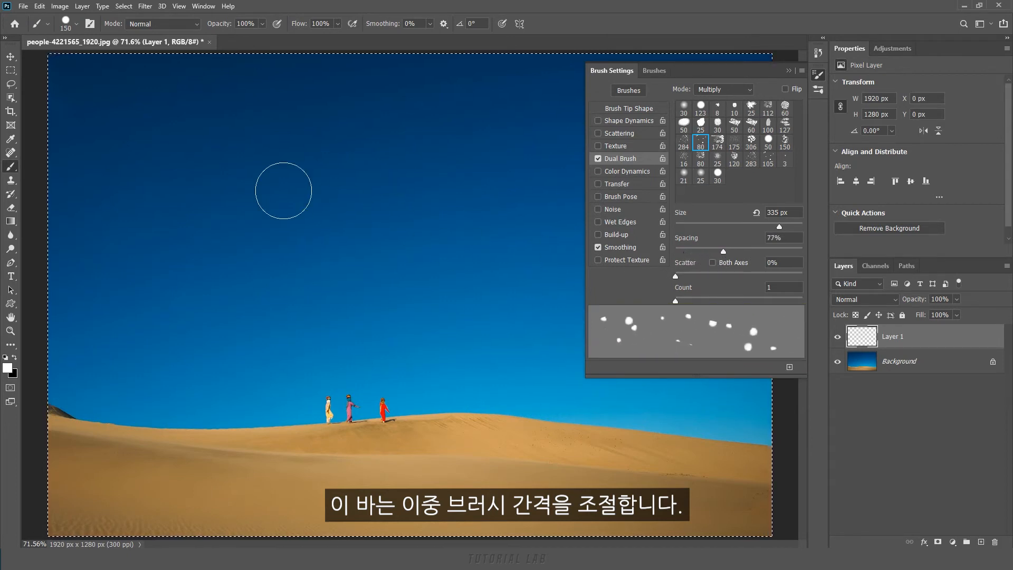
left_click_drag(182, 120, 426, 113)
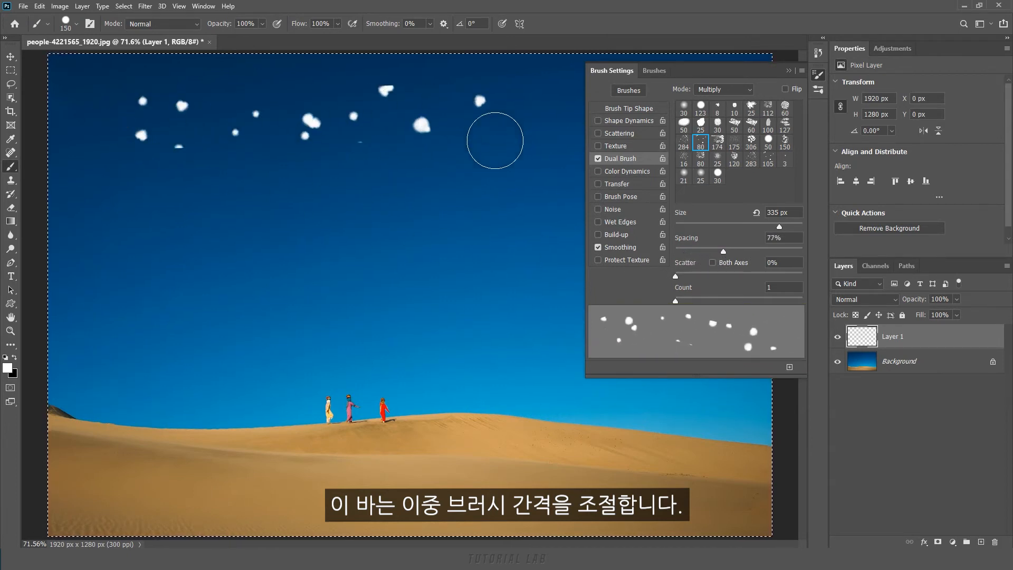
left_click_drag(724, 254, 752, 253)
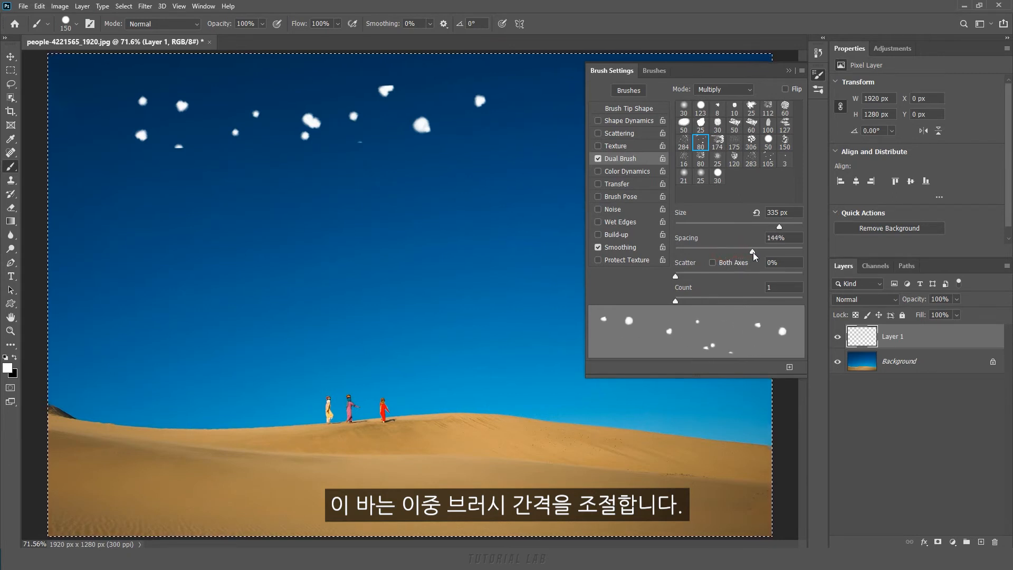
mouse_move(140, 230)
left_mouse_down()
mouse_move(453, 233)
mouse_move(578, 255)
left_mouse_up()
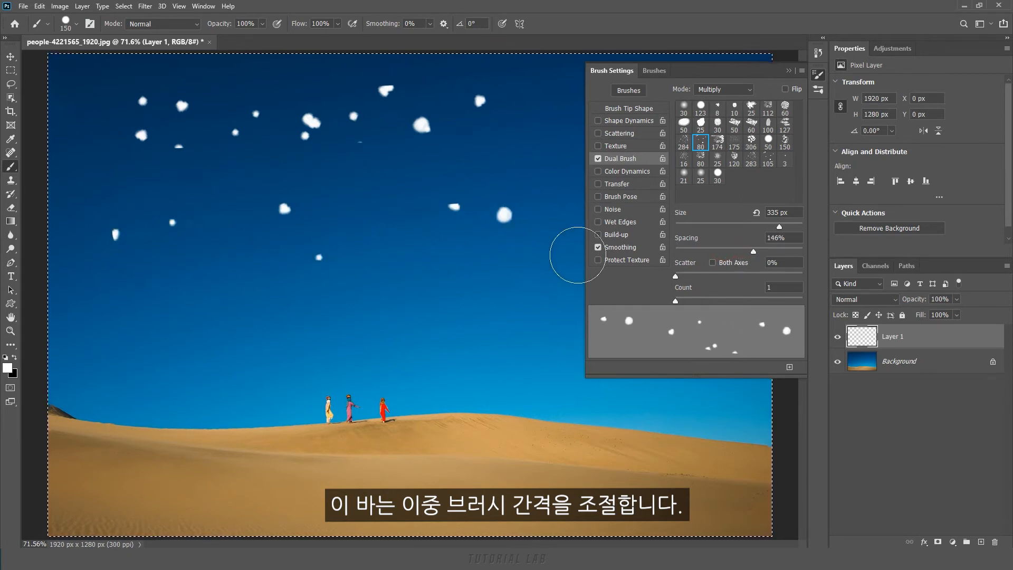
Set the dual brush Spacing to 20%, paint a stroke across the lower sky, and clear Layer 1
left_click_drag(759, 252, 687, 252)
left_click(123, 347)
left_click_drag(123, 347, 515, 342)
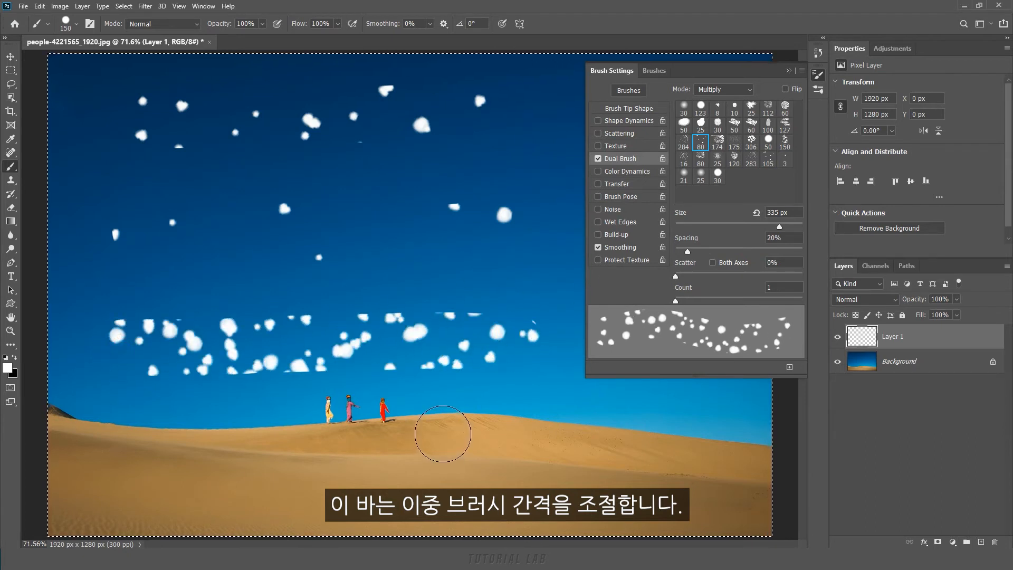
key("Delete")
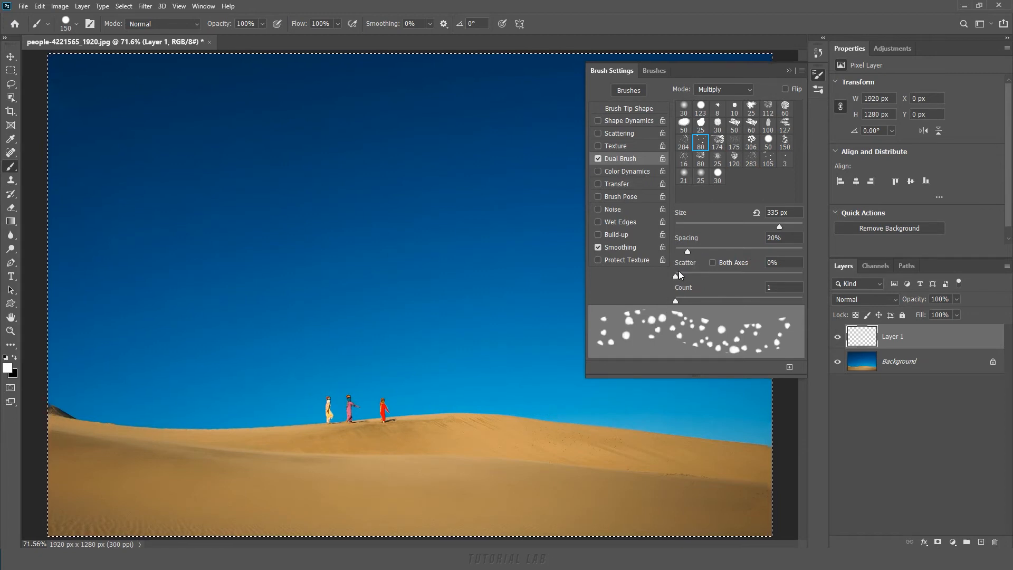
Set the dual brush Size to 227 px and paint two sky strokes, raising the Scatter value before each one
mouse_move(781, 227)
left_mouse_down()
mouse_move(755, 226)
mouse_move(772, 227)
left_mouse_up()
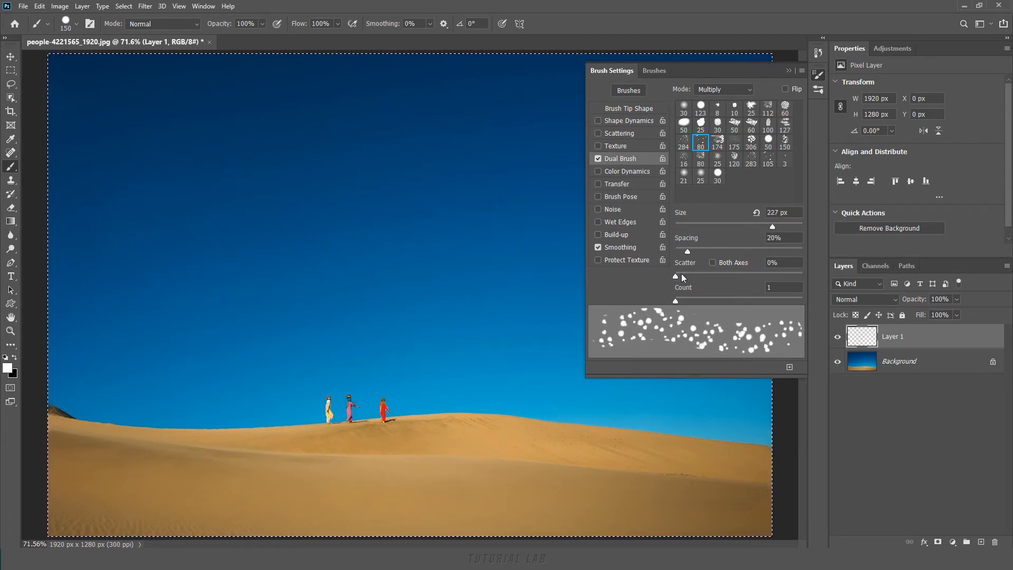
mouse_move(677, 276)
left_mouse_down()
mouse_move(730, 274)
mouse_move(686, 276)
mouse_move(698, 278)
left_mouse_up()
left_click_drag(149, 135, 499, 130)
left_click_drag(697, 276, 726, 276)
left_click_drag(145, 248, 502, 232)
Set the dual brush Scatter to 58% on Both Axes, paint a third stroke across the lower sky, and clear Layer 1
left_click_drag(726, 276, 683, 277)
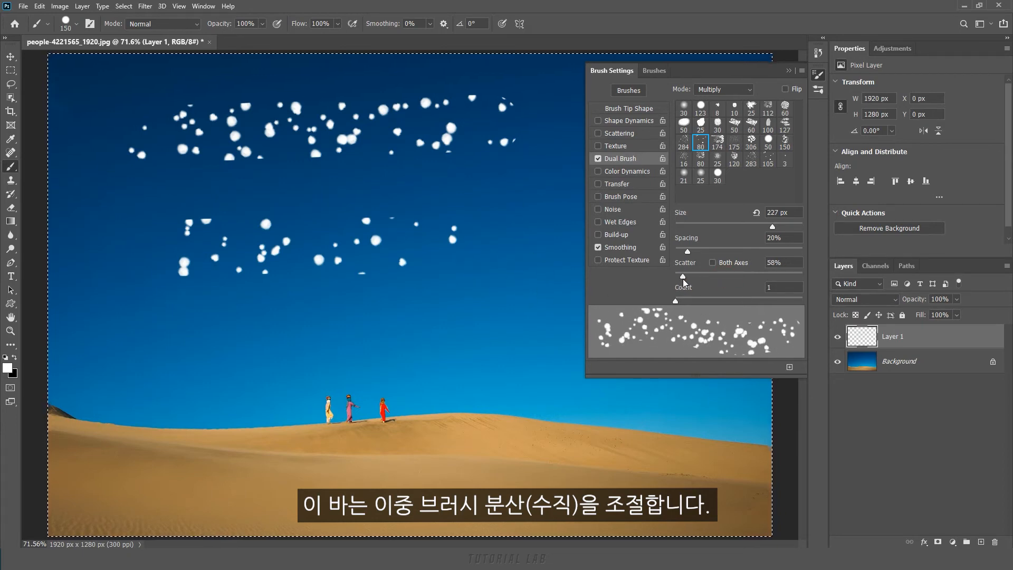
left_click(713, 262)
left_click_drag(125, 361, 554, 343)
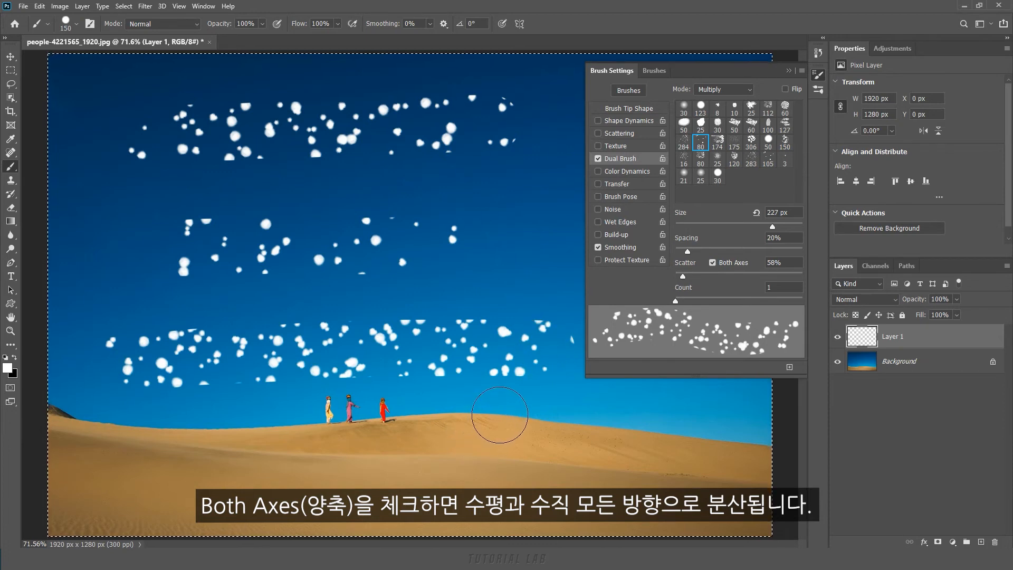
key("Delete")
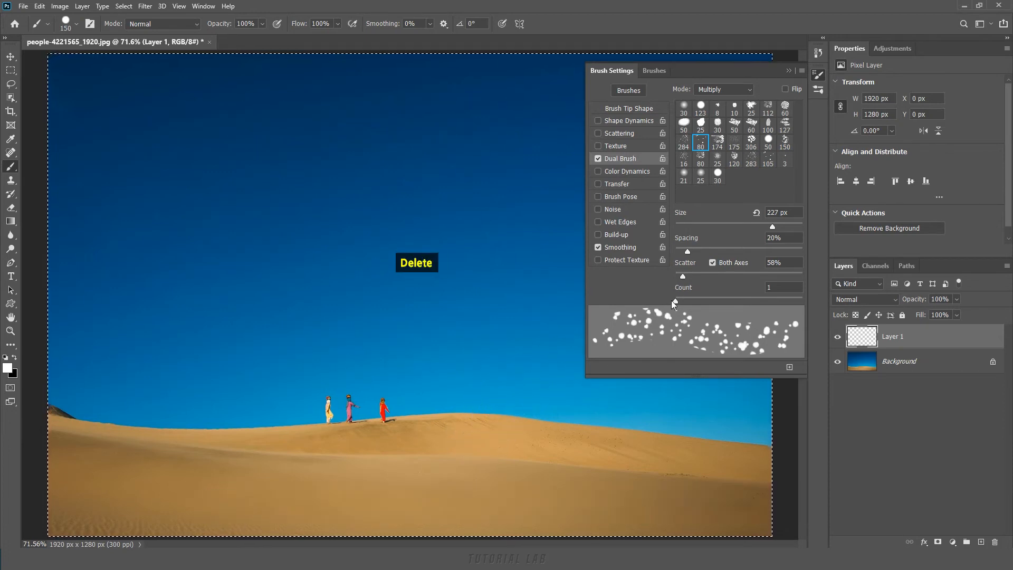
Paint one stroke across the upper sky with the dual brush Count at 2 and another below it at 4
left_click_drag(676, 301, 686, 299)
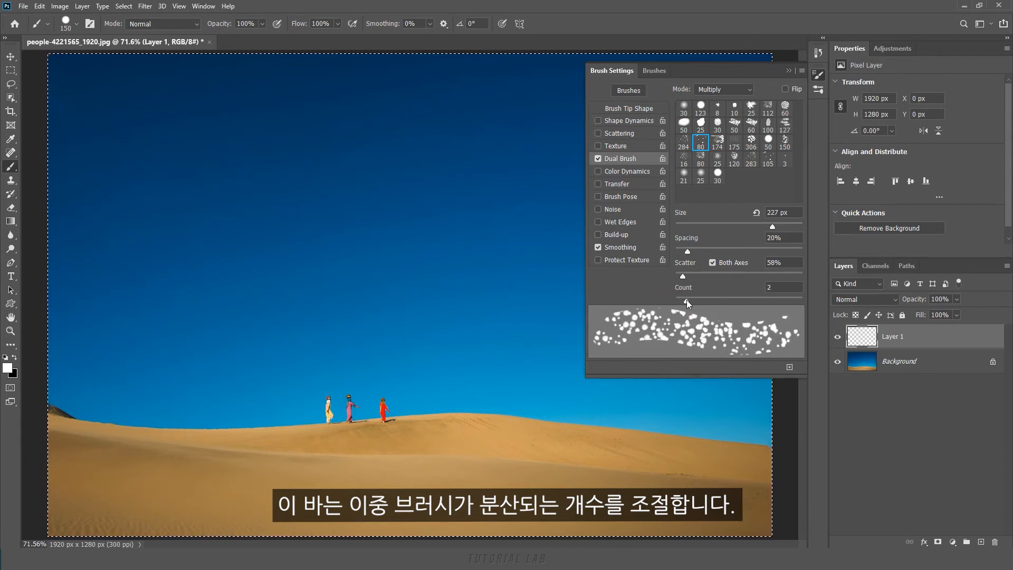
left_click_drag(132, 116, 464, 116)
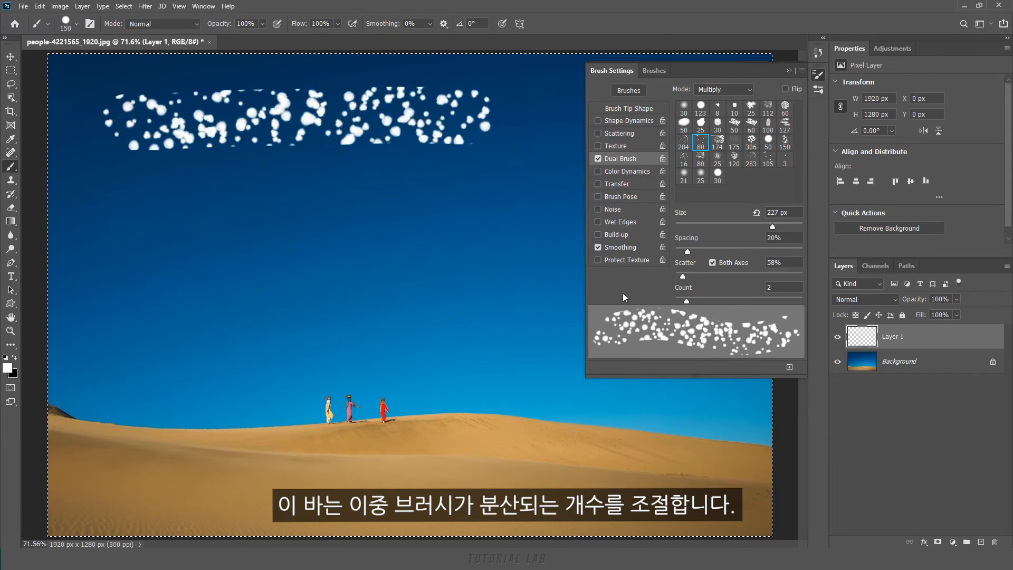
left_click_drag(686, 302, 700, 302)
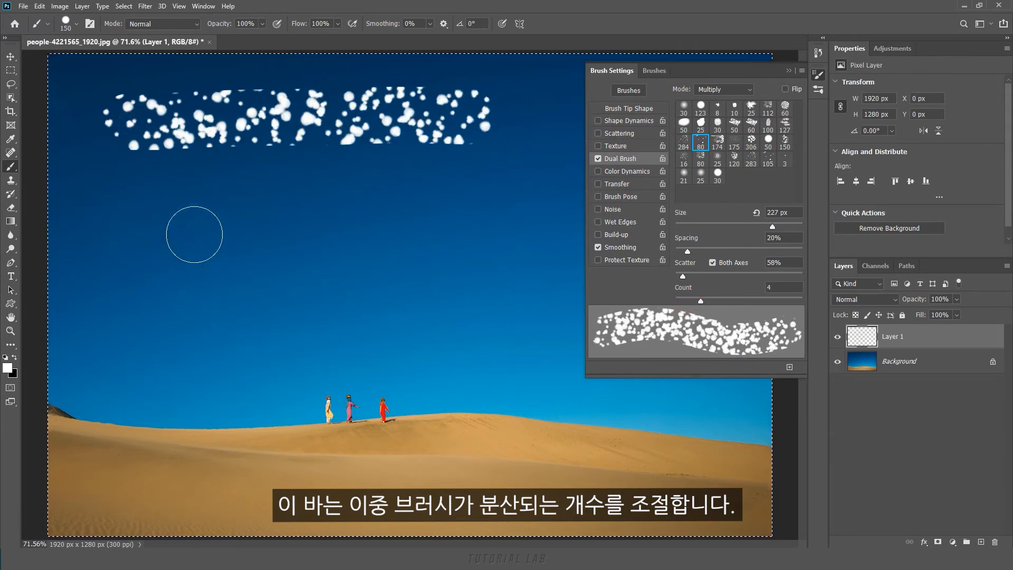
left_click_drag(137, 220, 495, 222)
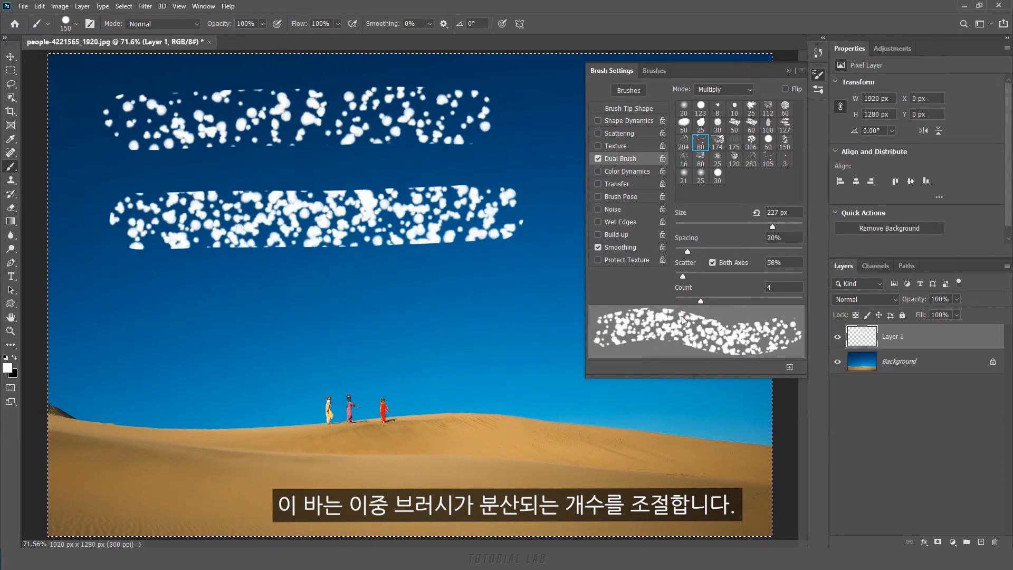
Set the dual brush Count to 6, paint a third stroke across the lower sky, and clear Layer 1
left_click_drag(701, 302, 717, 301)
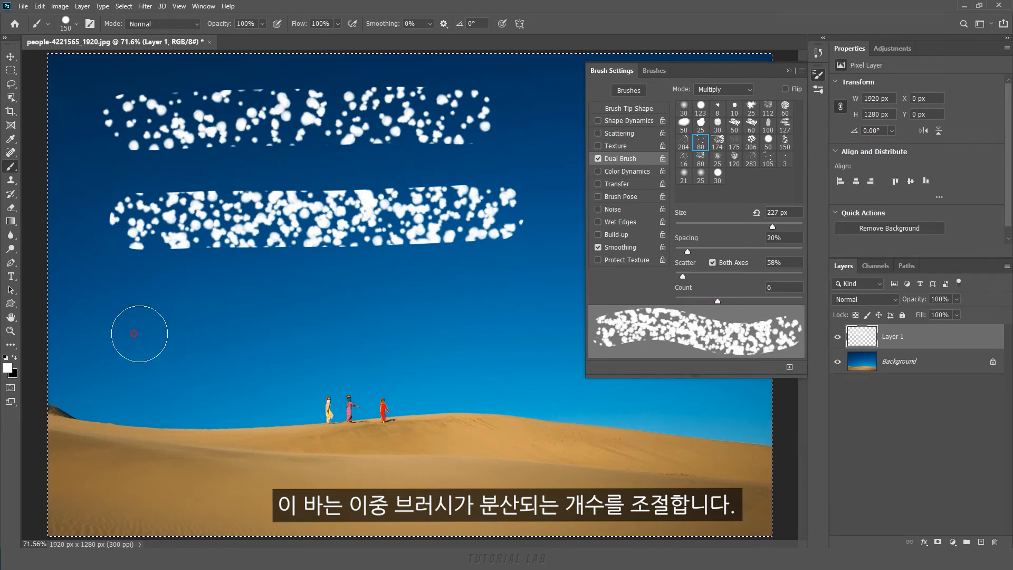
left_click_drag(133, 333, 502, 331)
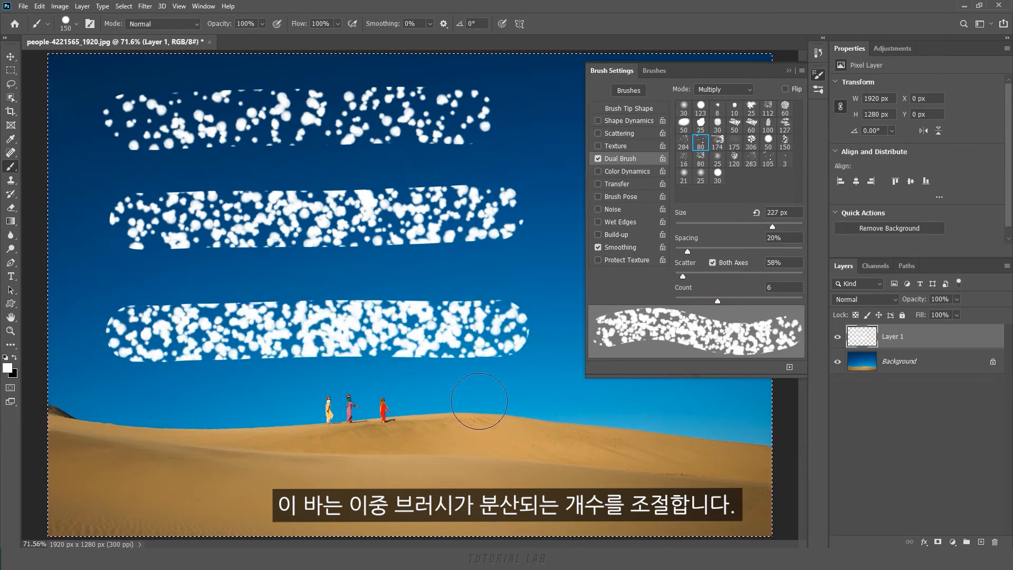
key("Delete")
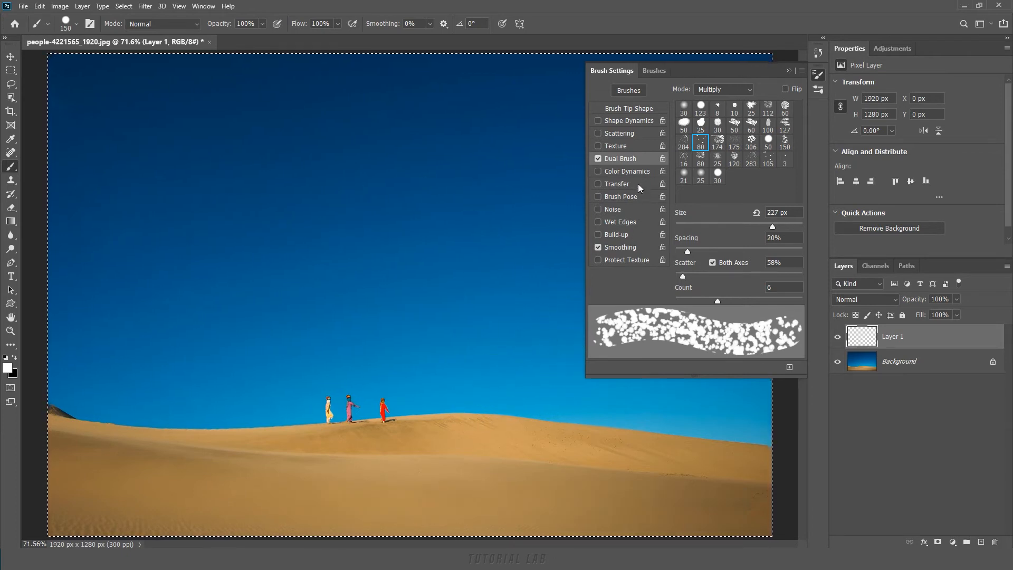
Switch the brush from Dual Brush to Color Dynamics and set Foreground/Background Jitter to 32%
left_click(597, 158)
left_click(611, 172)
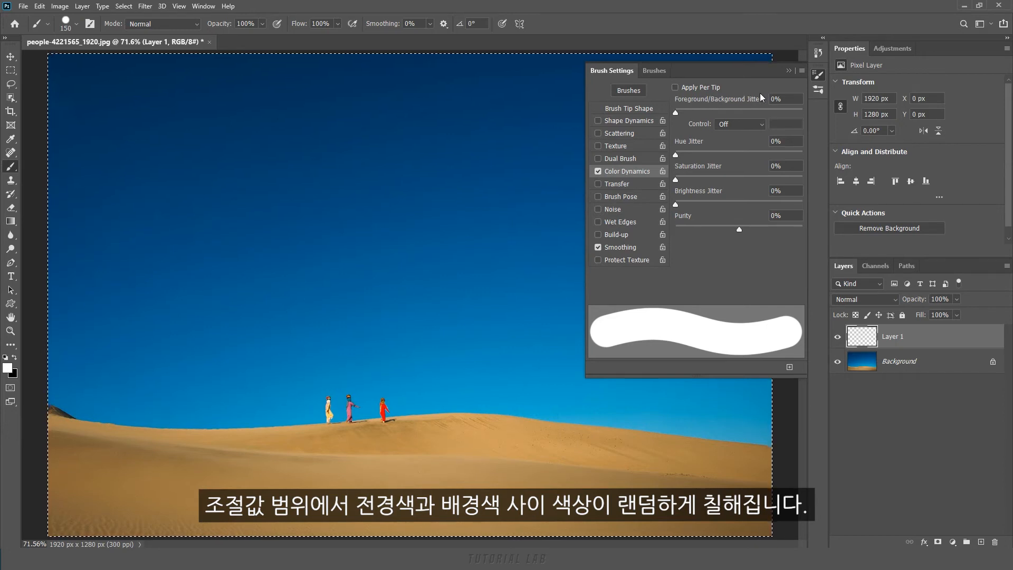
left_click_drag(676, 112, 716, 113)
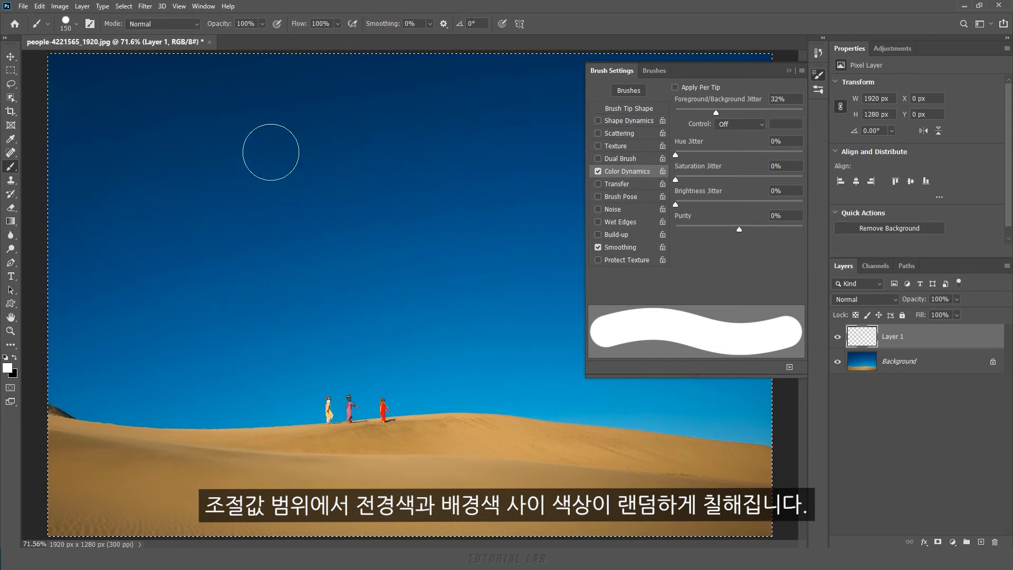
Paint five horizontal strokes down the sky with the Color Dynamics brush, and clear Layer 1
left_click_drag(130, 117, 498, 112)
left_click_drag(138, 189, 530, 177)
left_click_drag(144, 258, 518, 238)
left_click_drag(144, 322, 530, 309)
left_click_drag(147, 398, 527, 388)
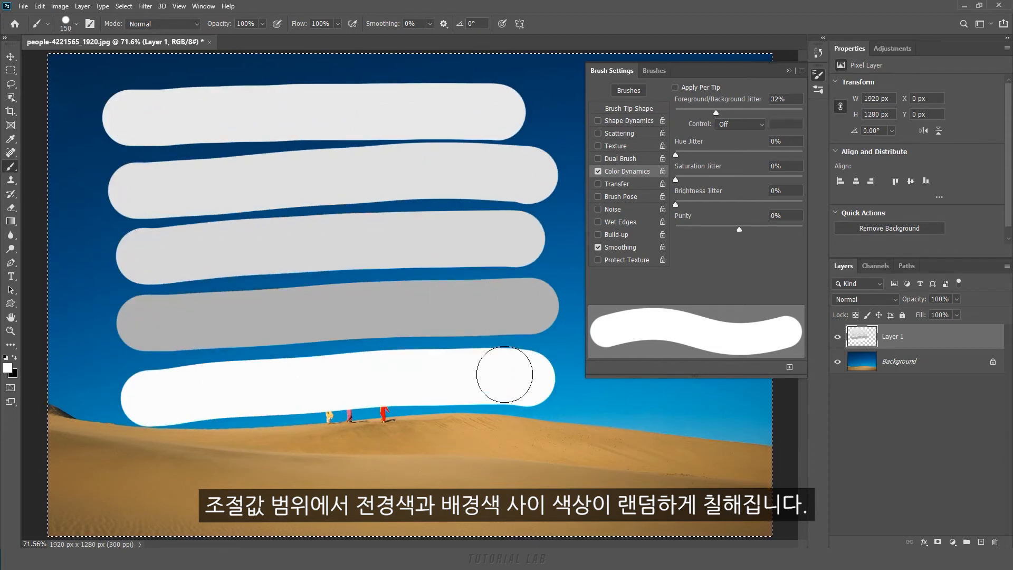
key("Delete")
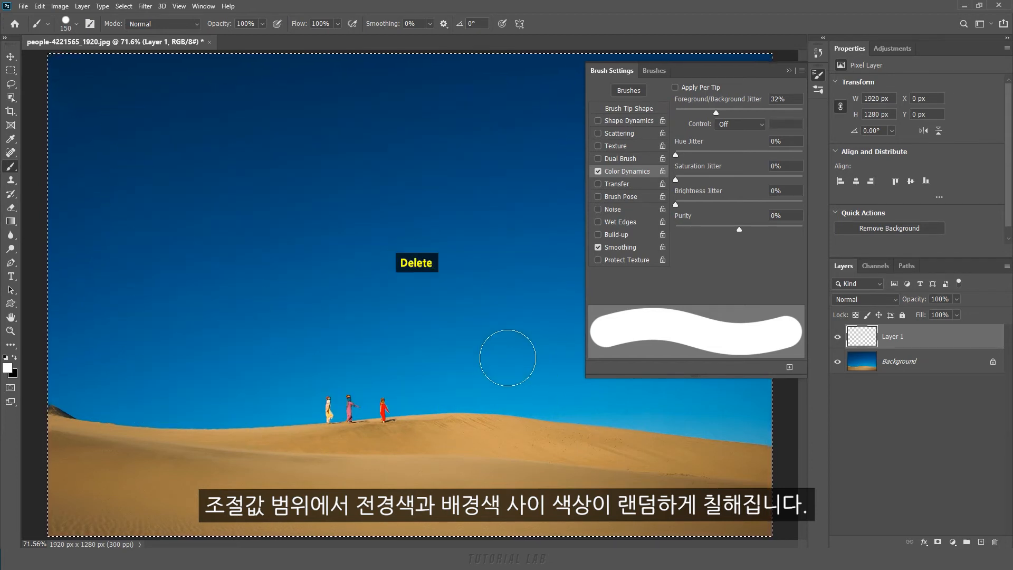
Set the foreground color to red ff0000 and the background color to a saturated blue
left_click(7, 368)
type("ff0000")
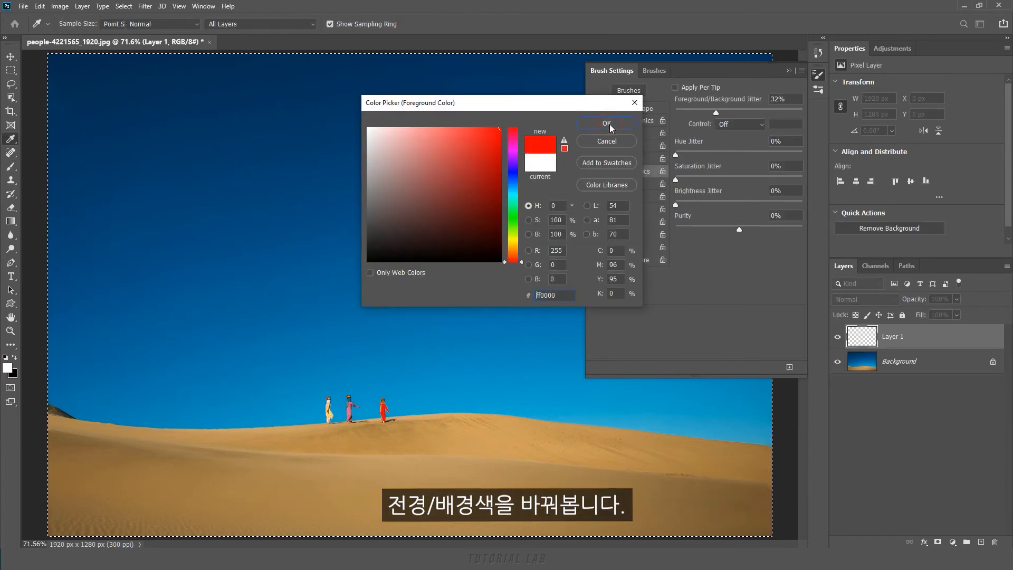
left_click(606, 123)
left_click(12, 373)
left_click(513, 174)
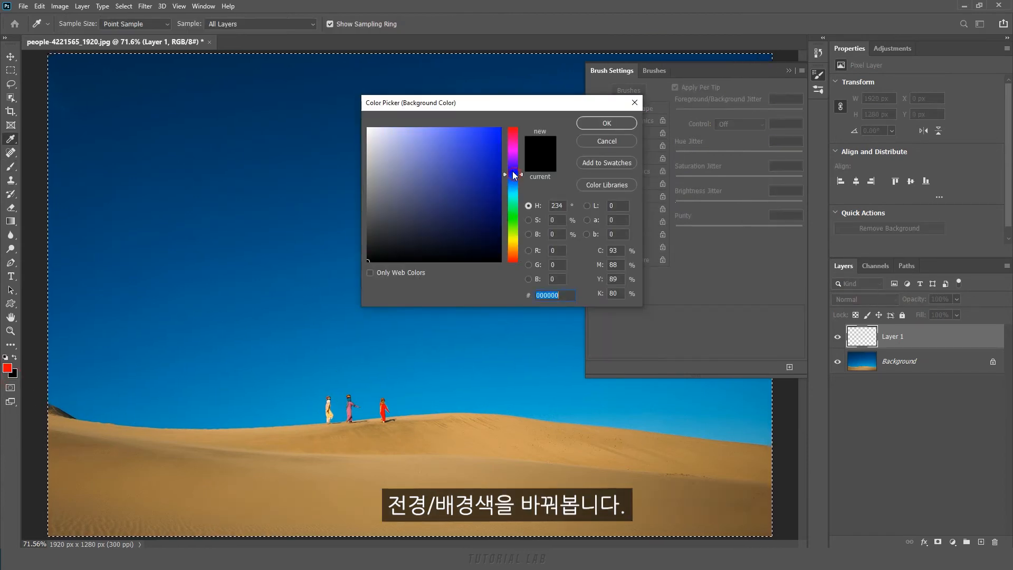
left_click(493, 141)
left_click(606, 123)
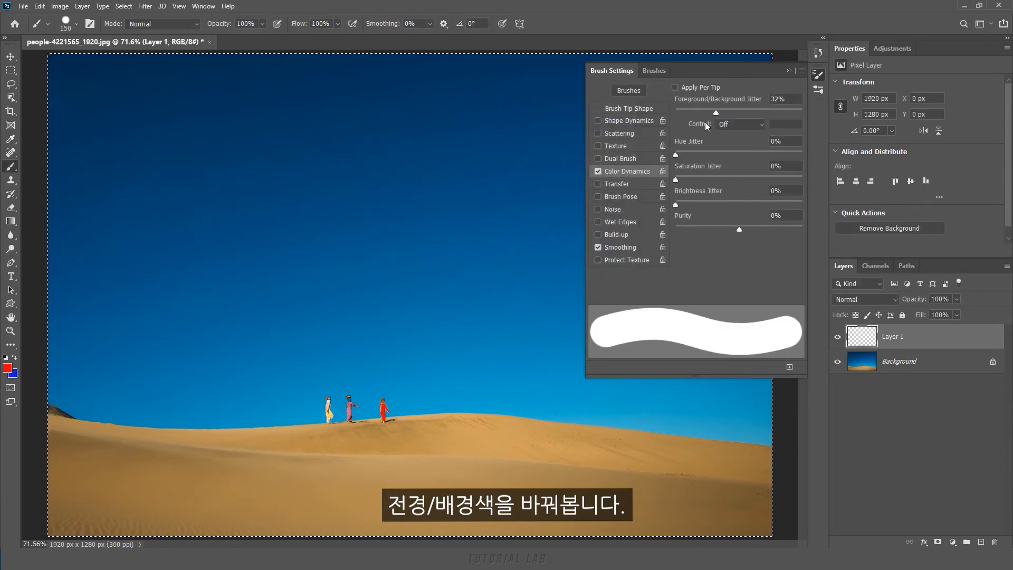
Set Foreground/Background Jitter to 100%, paint six strokes down the sky, and clear Layer 1
left_click_drag(716, 112, 812, 112)
left_click_drag(176, 108, 522, 109)
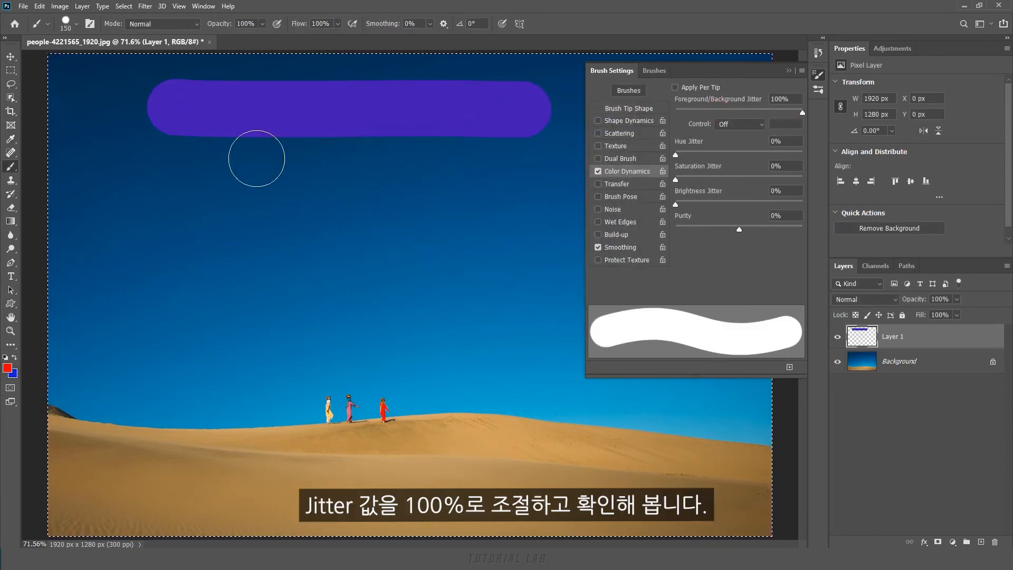
left_click_drag(159, 154, 555, 154)
left_click_drag(158, 196, 549, 196)
left_click_drag(145, 237, 529, 237)
left_click_drag(149, 280, 538, 280)
mouse_move(147, 327)
left_mouse_down()
mouse_move(208, 324)
mouse_move(470, 362)
left_mouse_up()
key("Delete")
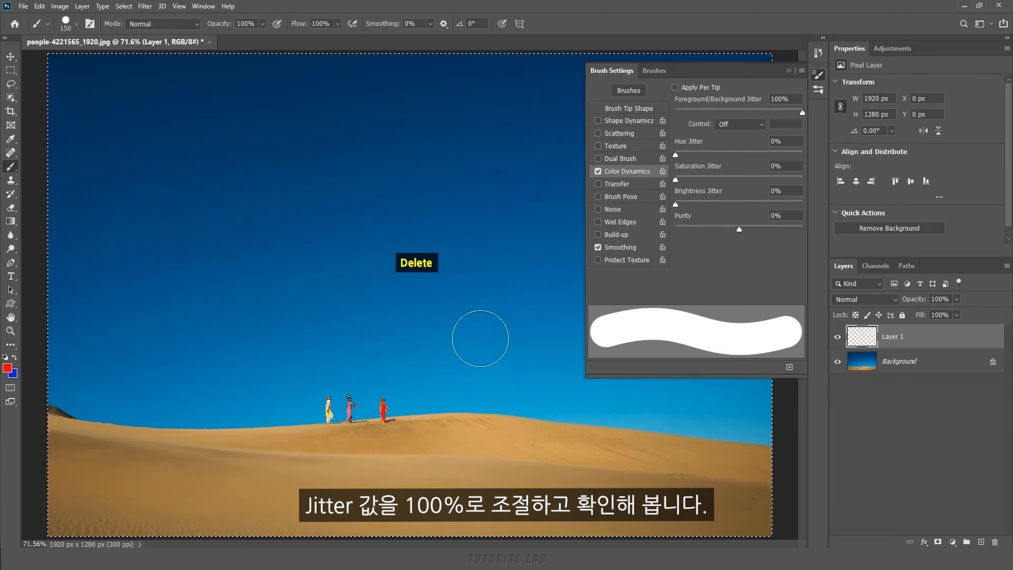
Look through the jitter Control options, keep Control at Off, and set Foreground/Background Jitter to 0%
left_click(759, 126)
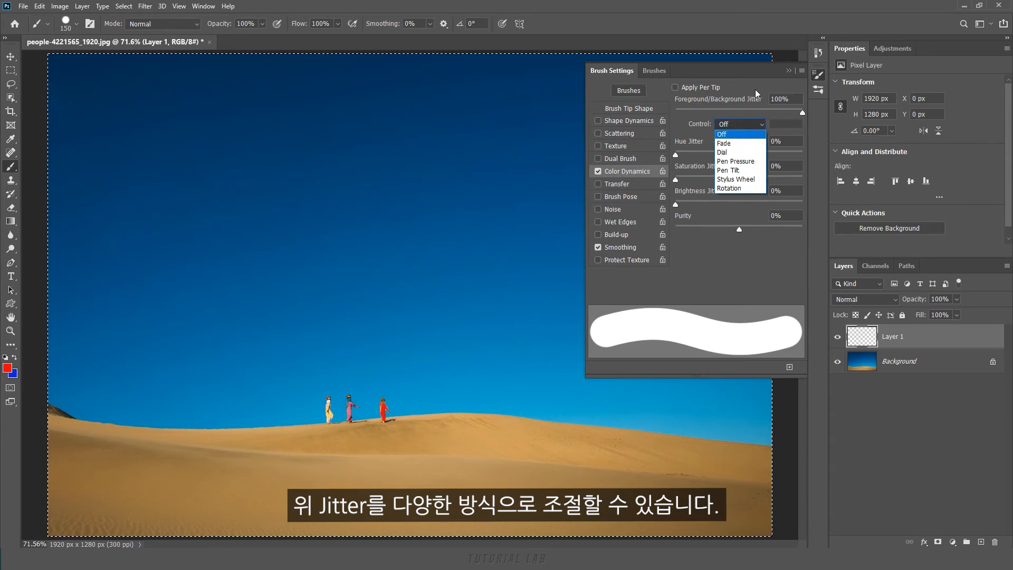
left_click(738, 123)
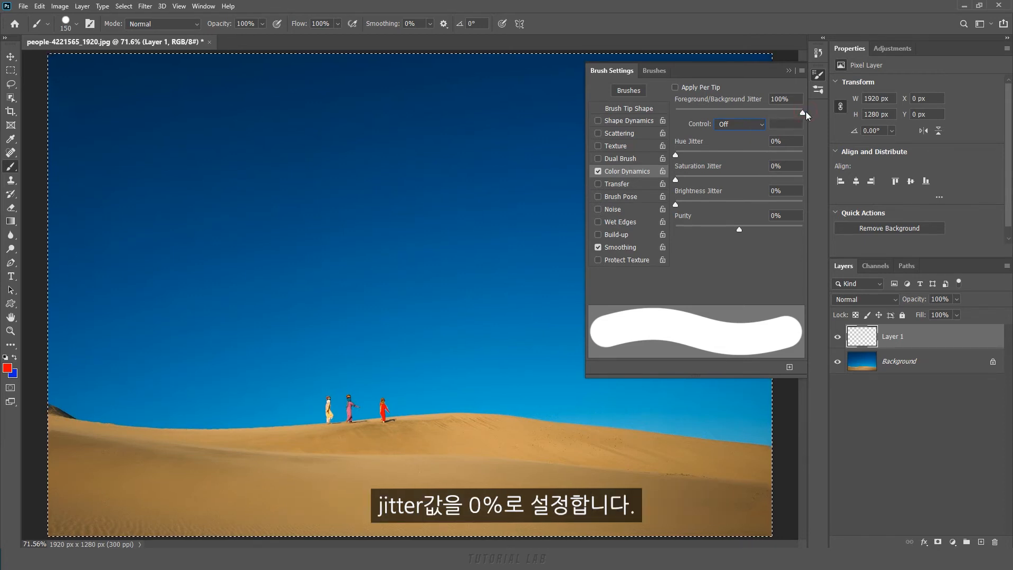
left_click_drag(803, 113, 673, 117)
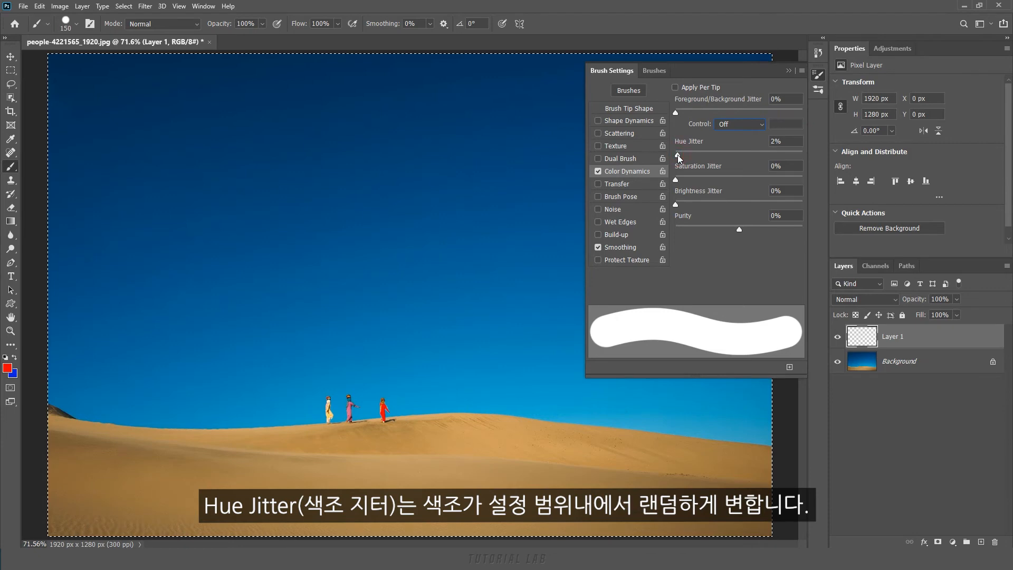
Set Hue Jitter to 100%, paint a series of overlapping strokes down the sky, and clear Layer 1
left_click_drag(677, 154, 806, 153)
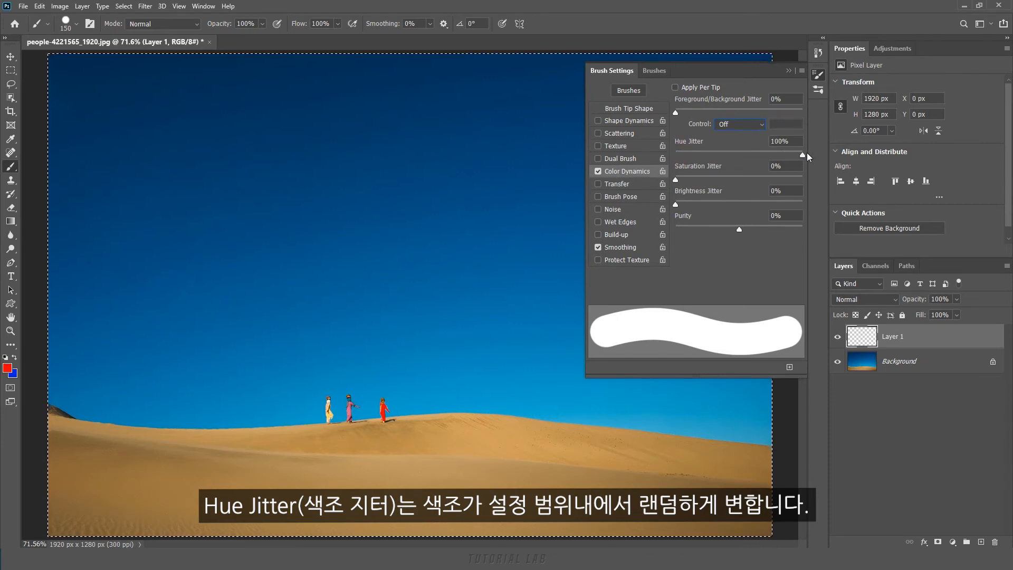
left_click_drag(186, 106, 524, 100)
left_click_drag(191, 146, 542, 145)
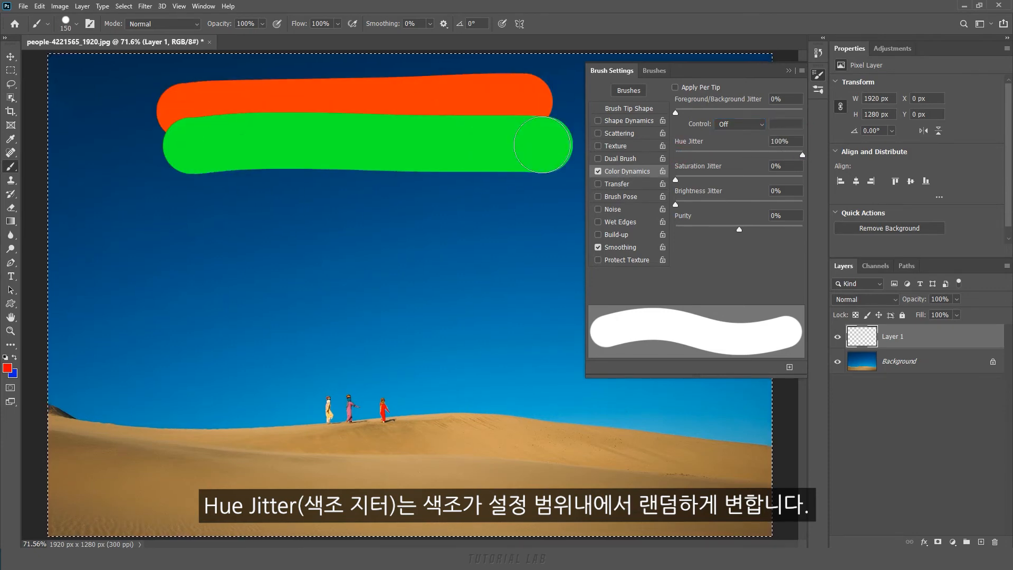
left_click_drag(195, 174, 535, 171)
left_click_drag(195, 216, 544, 216)
left_click_drag(203, 244, 538, 244)
mouse_move(216, 290)
left_mouse_down()
mouse_move(452, 247)
mouse_move(538, 291)
left_mouse_up()
left_click(210, 330)
mouse_move(236, 329)
left_mouse_down()
mouse_move(430, 355)
mouse_move(480, 351)
left_mouse_up()
key("Delete")
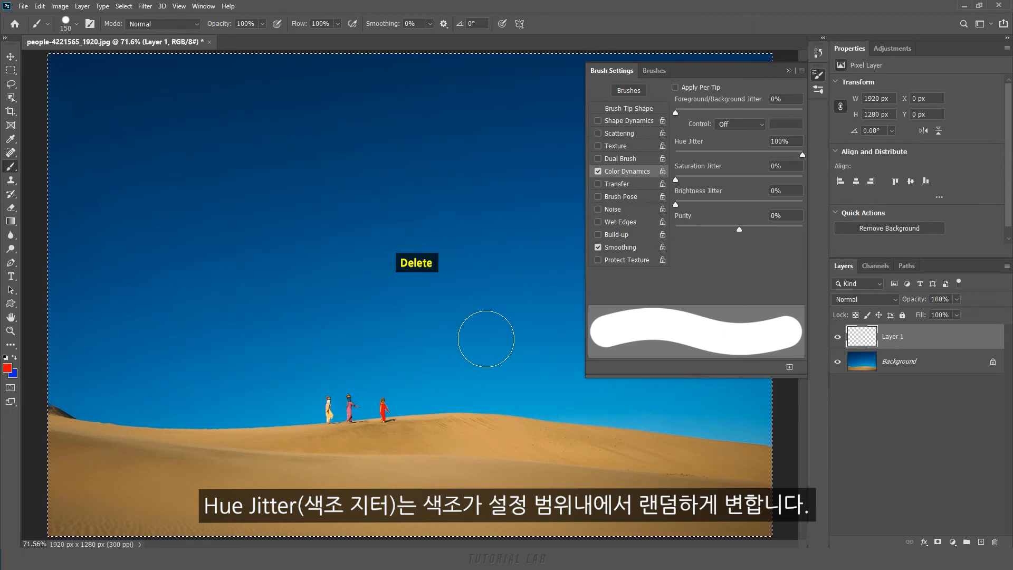
Enable Apply Per Tip, paint four separate strokes across the sky, and clear Layer 1
left_click(676, 88)
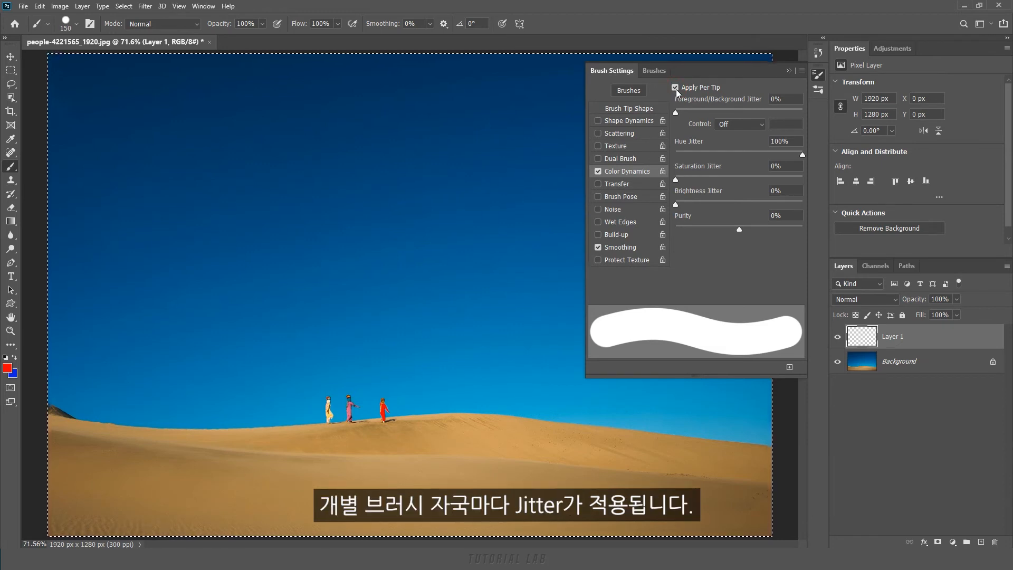
left_click_drag(131, 127, 497, 128)
left_click_drag(135, 204, 452, 200)
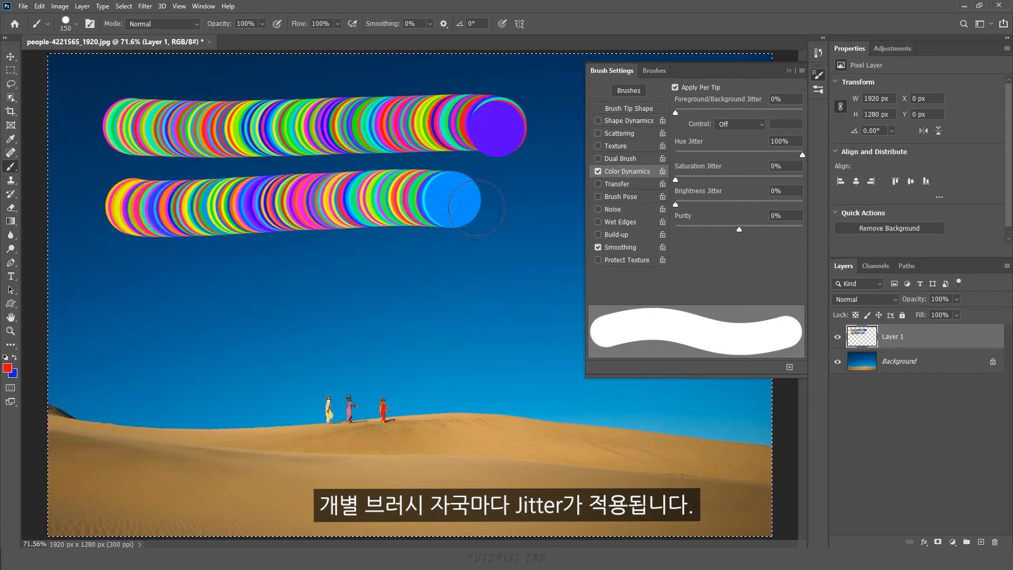
left_click_drag(143, 283, 453, 267)
left_click_drag(140, 355, 485, 344)
key("Delete")
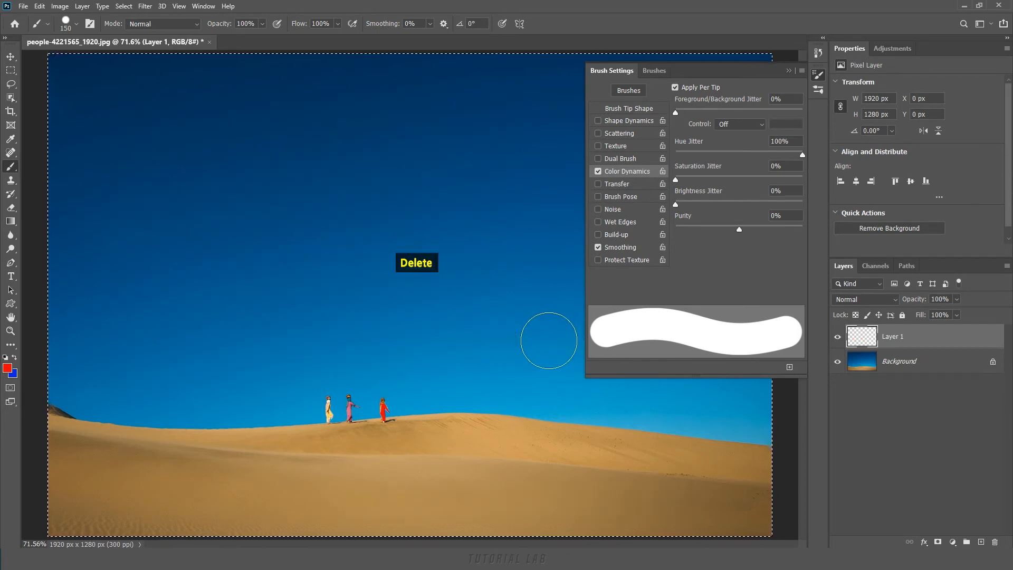
Disable Apply Per Tip, and set Hue Jitter to 0% and Saturation Jitter to 100%
left_click(674, 88)
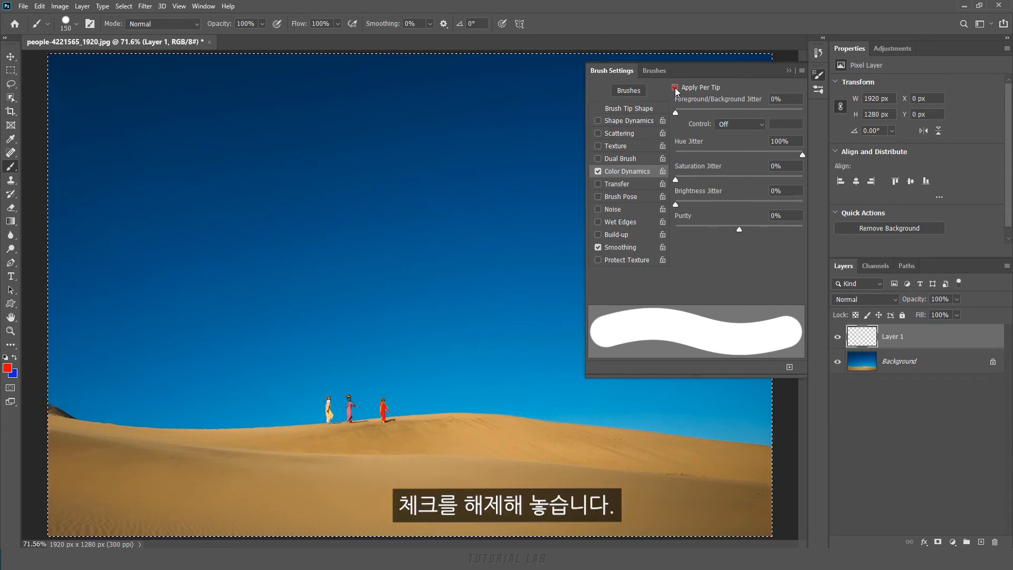
left_click_drag(803, 155, 705, 180)
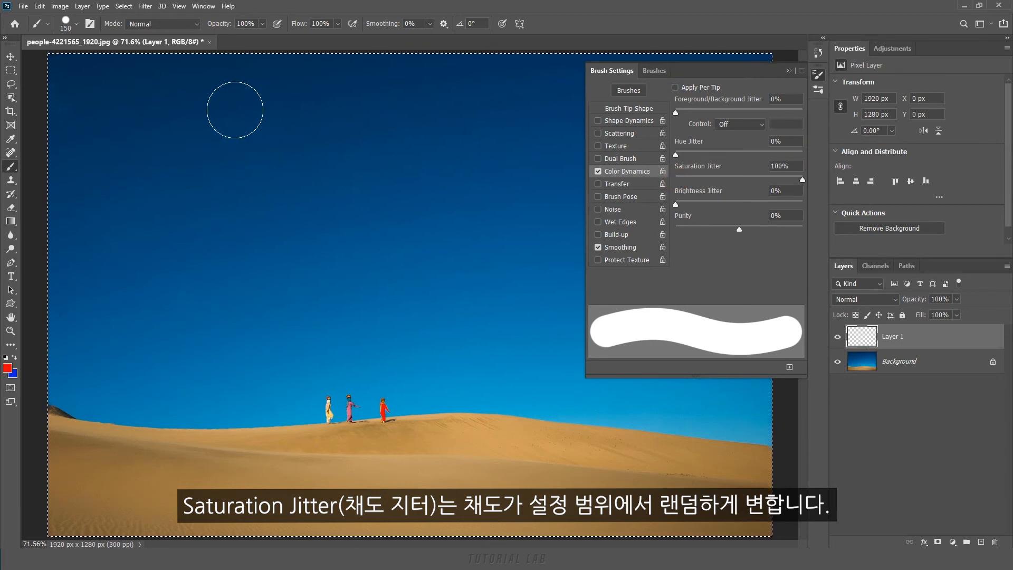
Paint ten overlapping strokes from the upper sky down to the dunes, and clear Layer 1
left_click_drag(228, 103, 538, 101)
left_click_drag(221, 132, 536, 129)
left_click_drag(221, 177, 553, 180)
left_click_drag(233, 209, 526, 207)
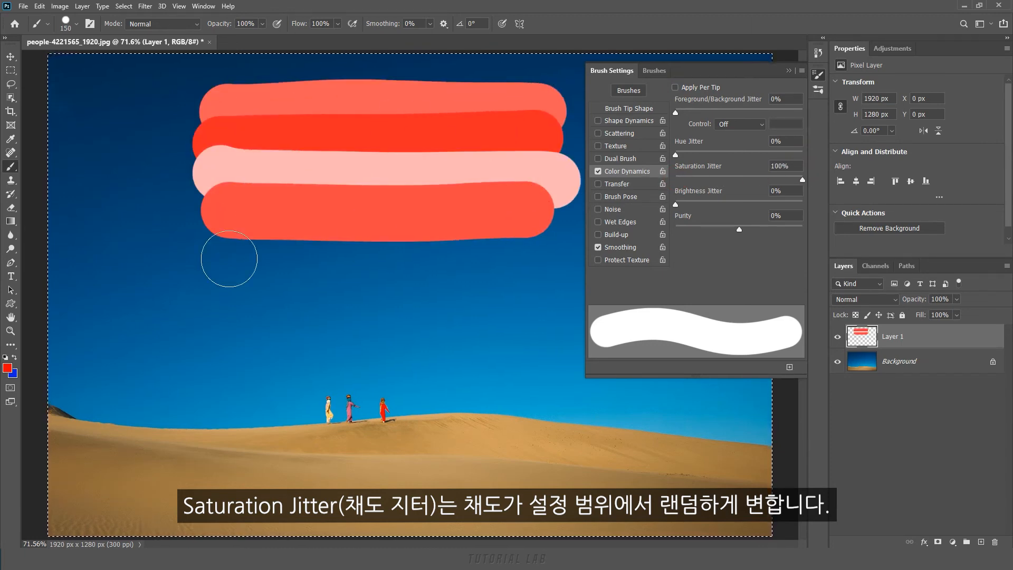
left_click_drag(230, 248, 515, 243)
left_click_drag(232, 287, 512, 272)
left_click_drag(235, 329, 523, 308)
left_click_drag(250, 349, 514, 340)
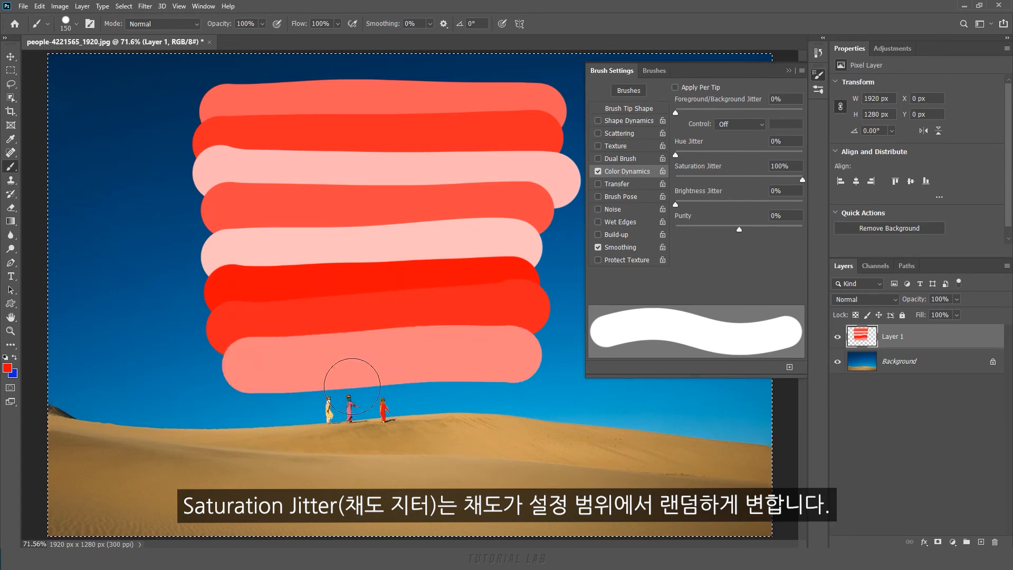
left_click_drag(265, 381, 525, 384)
left_click_drag(271, 428, 501, 414)
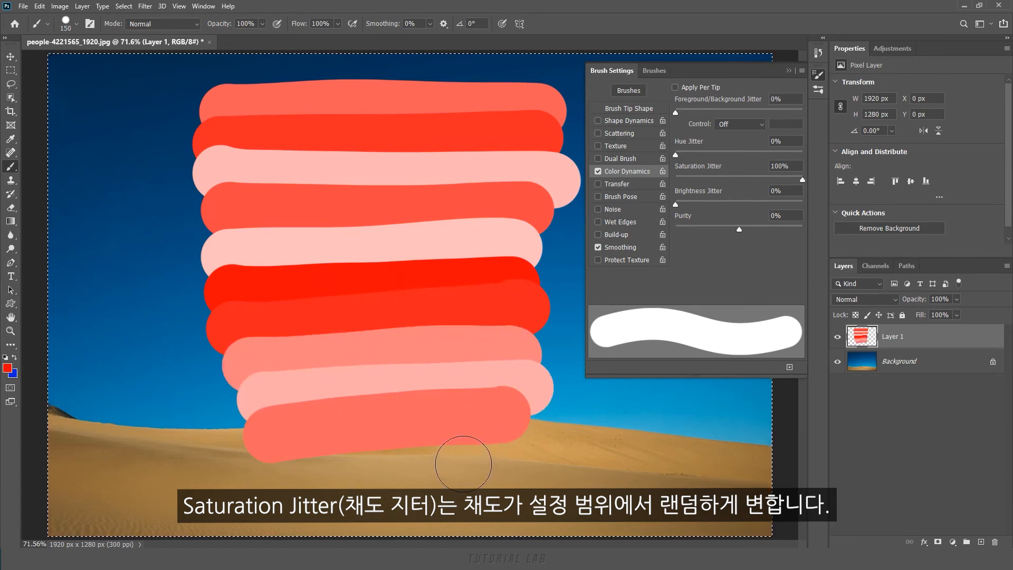
key("Delete")
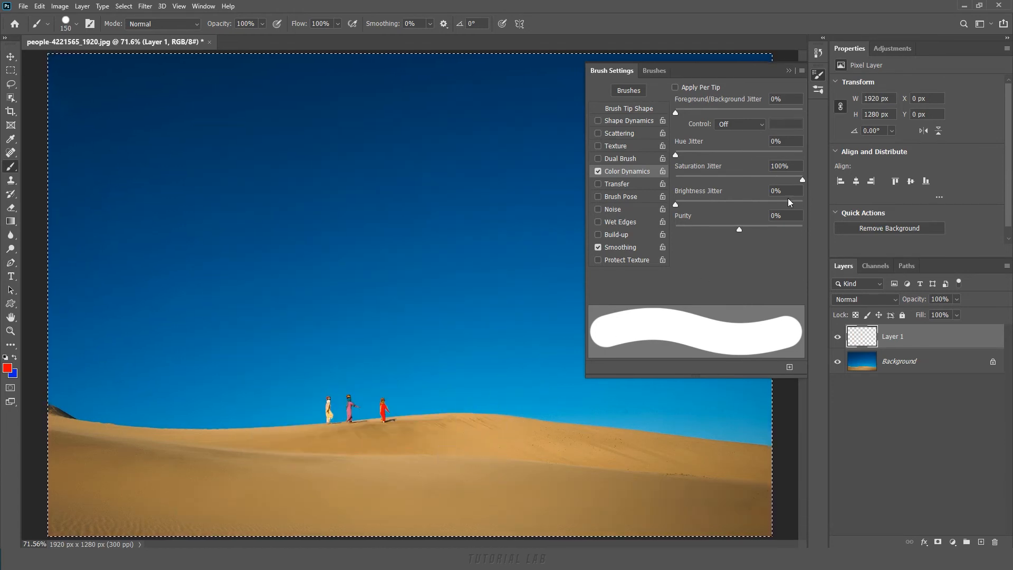
Set Saturation Jitter to 0% and Brightness Jitter to 100%, paint eight overlapping strokes down the sky, and clear Layer 1
left_click_drag(802, 180, 682, 187)
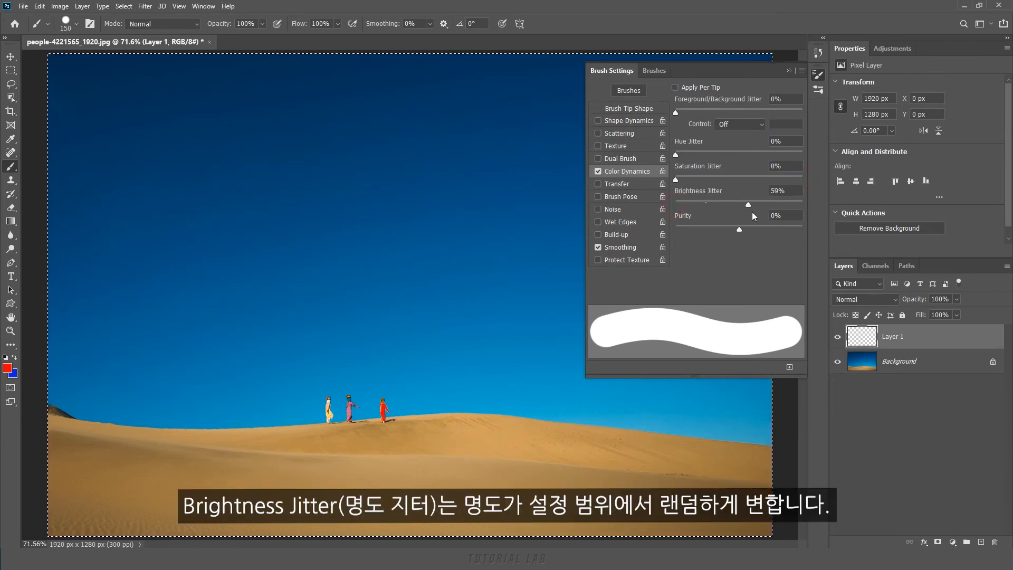
left_click_drag(241, 94, 525, 97)
left_click_drag(240, 135, 530, 129)
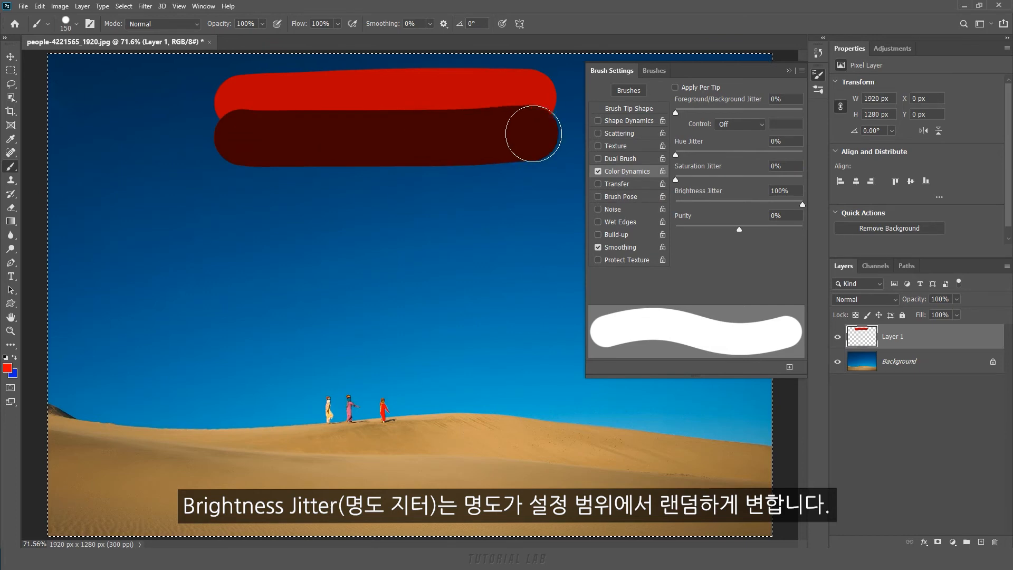
left_click_drag(240, 163, 527, 159)
left_click_drag(243, 203, 523, 207)
left_click_drag(242, 233, 537, 238)
left_click_drag(249, 269, 520, 267)
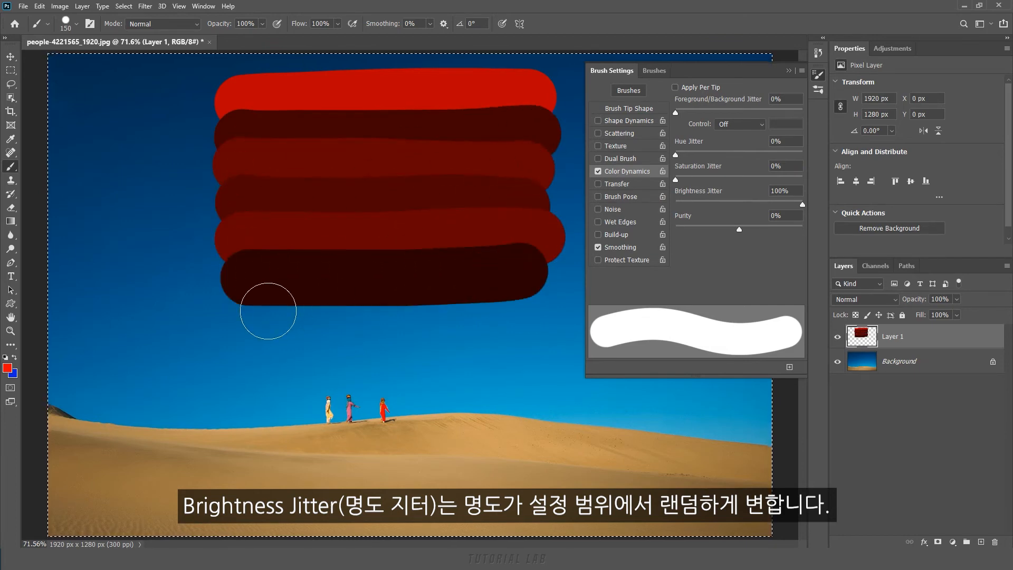
left_click_drag(258, 305, 531, 301)
left_click_drag(253, 351, 510, 339)
key("Delete")
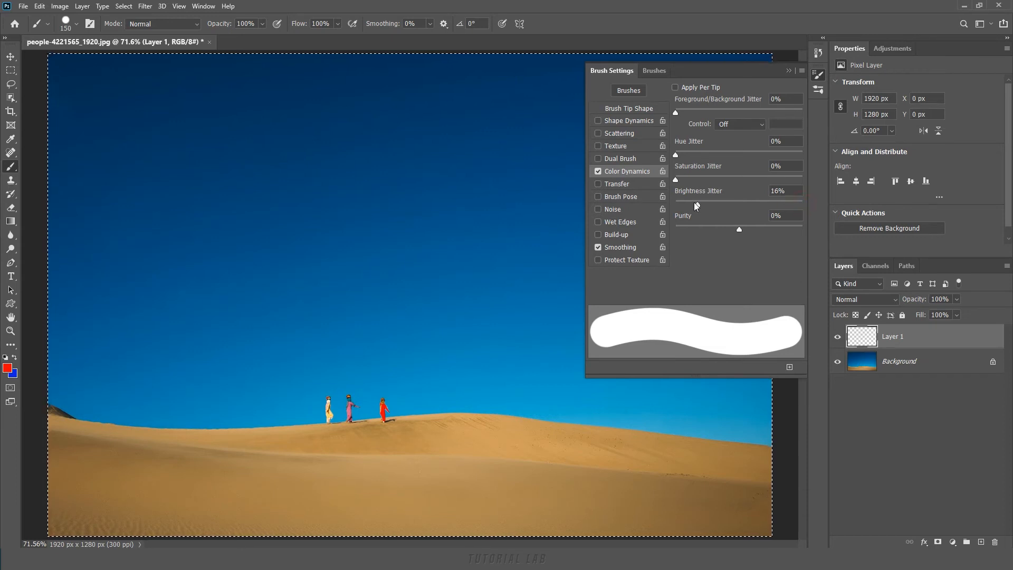
Set Brightness Jitter to 0%, Hue Jitter to 100% and Purity to +100%, paint eight overlapping strokes down the sky, and clear Layer 1
left_click_drag(675, 155, 787, 156)
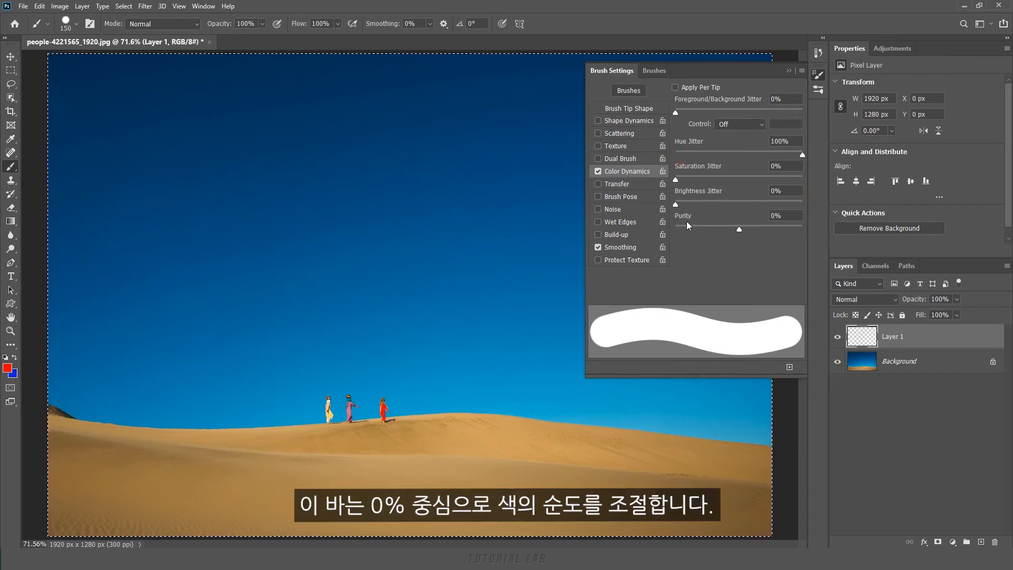
left_click_drag(740, 229, 807, 232)
left_click_drag(211, 115, 534, 110)
left_click_drag(218, 141, 549, 134)
left_click_drag(221, 165, 538, 170)
left_click_drag(223, 198, 540, 202)
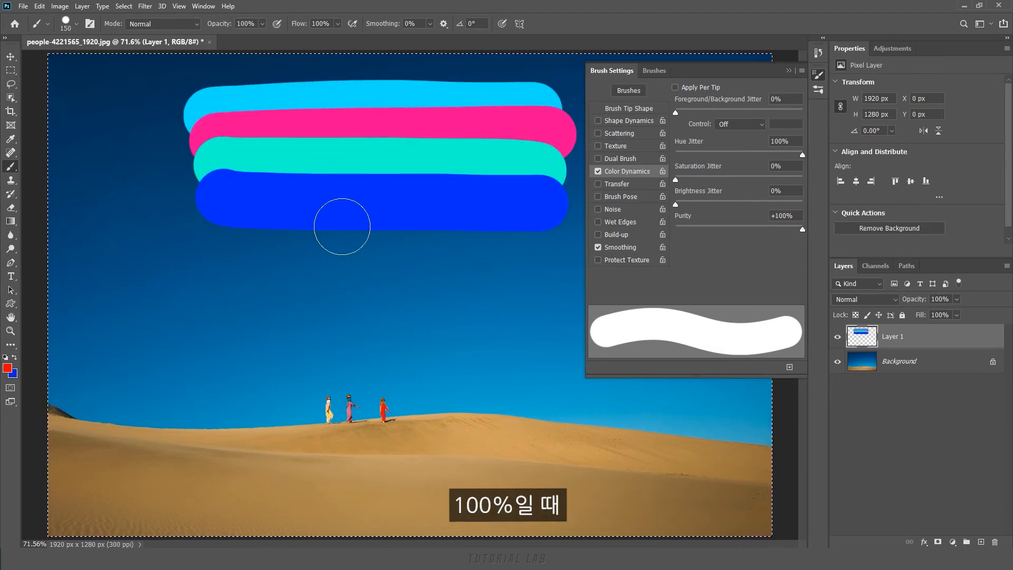
left_click_drag(214, 236, 524, 238)
left_click_drag(222, 270, 500, 271)
left_click_drag(219, 313, 488, 305)
left_click_drag(214, 352, 496, 338)
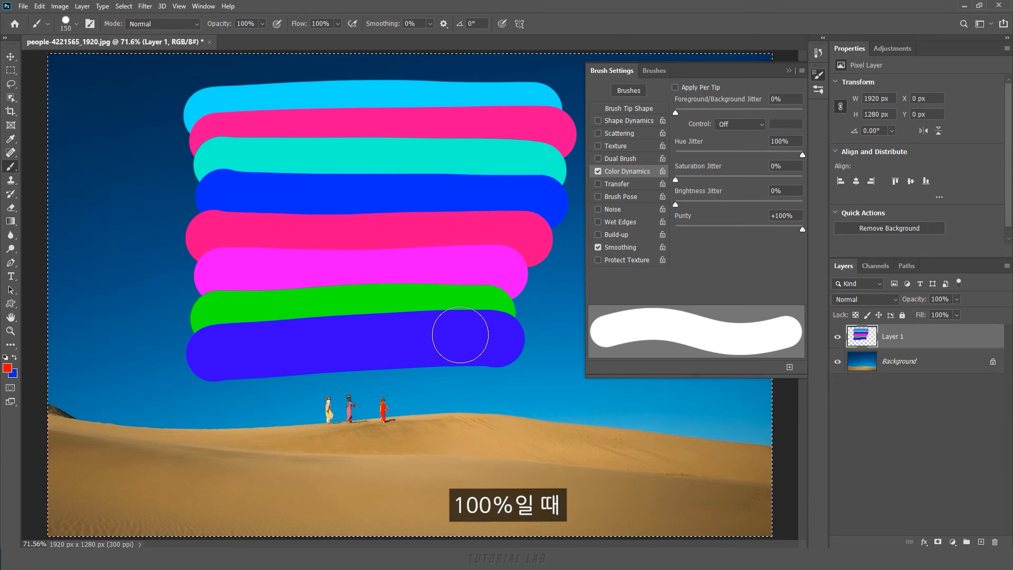
key("Delete")
Set Purity to -13%, paint seven overlapping strokes down the sky, and clear Layer 1
left_click_drag(801, 228, 730, 228)
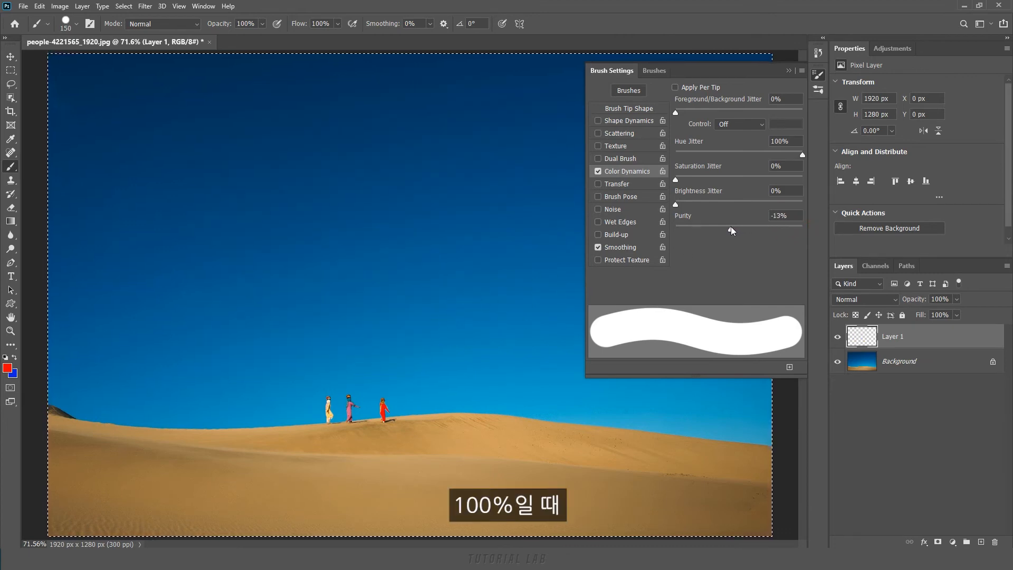
left_click_drag(217, 110, 513, 103)
left_click_drag(218, 145, 524, 148)
left_click_drag(218, 180, 510, 175)
left_click_drag(232, 211, 502, 211)
left_click_drag(232, 247, 496, 246)
left_click_drag(235, 284, 498, 282)
left_click_drag(255, 315, 475, 315)
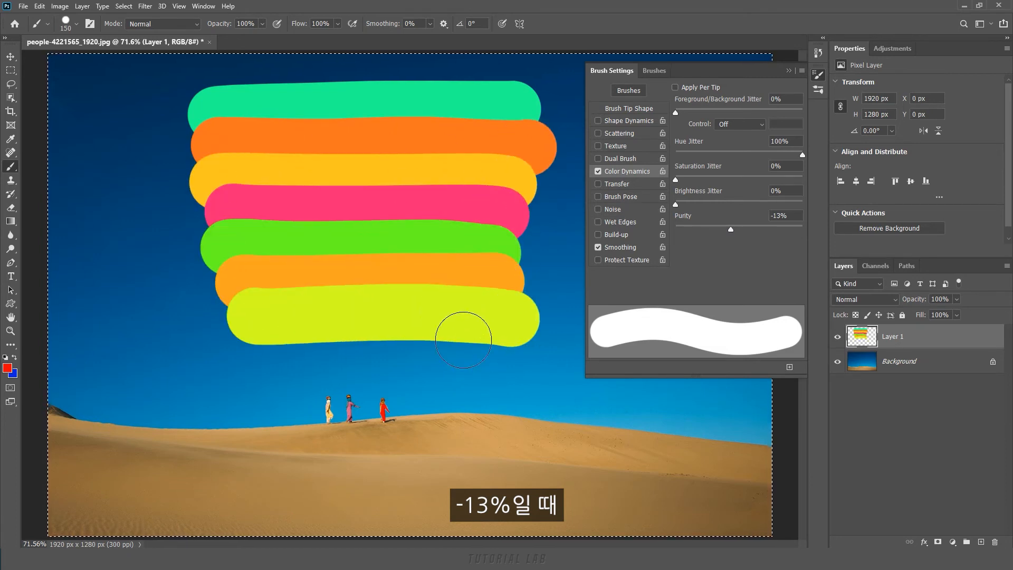
key("Delete")
Set Purity to -100%, paint sample strokes from the upper sky downward, and clear Layer 1
left_click_drag(731, 229, 667, 230)
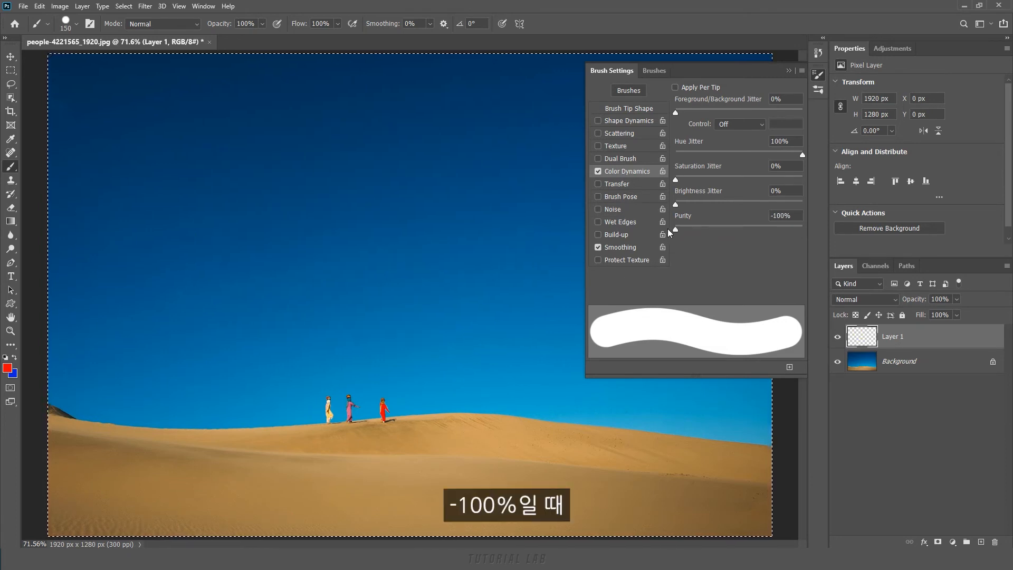
mouse_move(234, 105)
left_mouse_down()
mouse_move(498, 104)
mouse_move(442, 153)
mouse_move(273, 228)
mouse_move(332, 275)
mouse_move(501, 300)
left_mouse_up()
key("Delete")
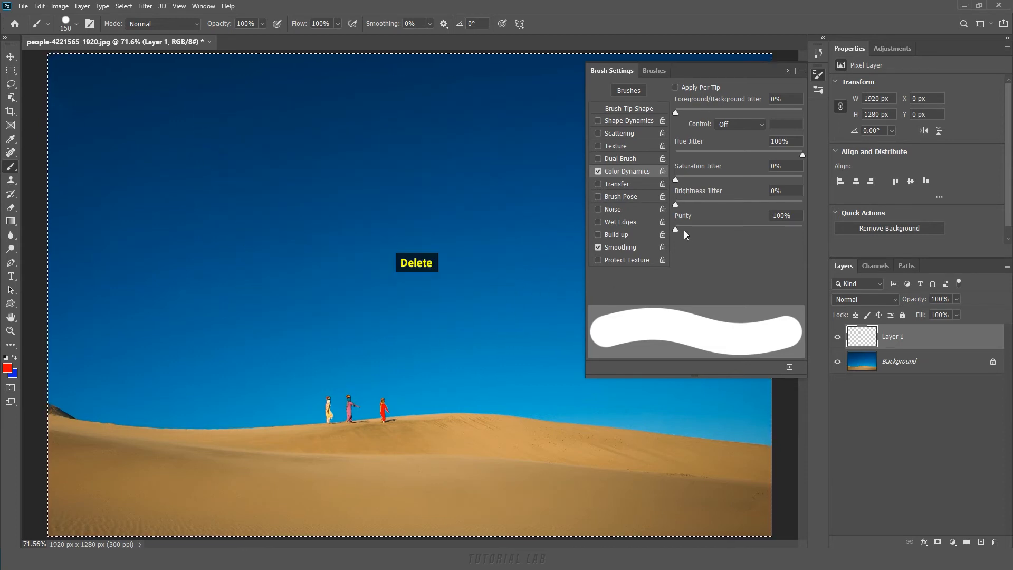
Adjust Purity to a less extreme negative value, paint seven strokes down the sky, clear Layer 1, and reset Purity to 0%
left_click_drag(694, 233, 698, 232)
left_click_drag(248, 113, 493, 100)
left_click_drag(252, 153, 494, 144)
left_click_drag(258, 180, 499, 176)
left_click_drag(233, 255, 488, 248)
left_click_drag(235, 296, 482, 288)
left_click_drag(253, 329, 491, 325)
left_click_drag(253, 364, 496, 358)
key("Delete")
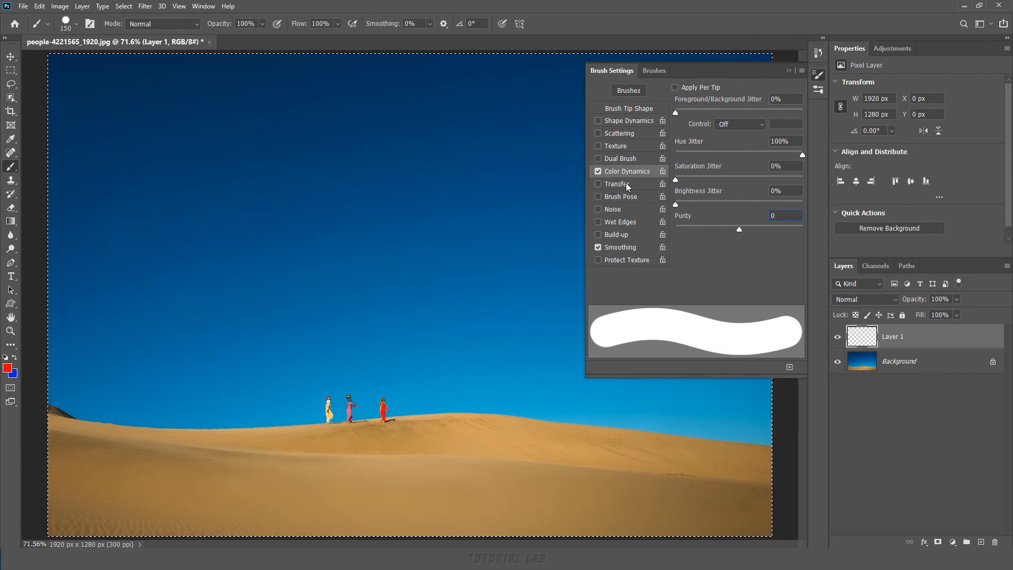
Disable Color Dynamics, enable Transfer, and set its Opacity Jitter to 100% with a 0% Minimum
left_click(598, 172)
left_click(615, 184)
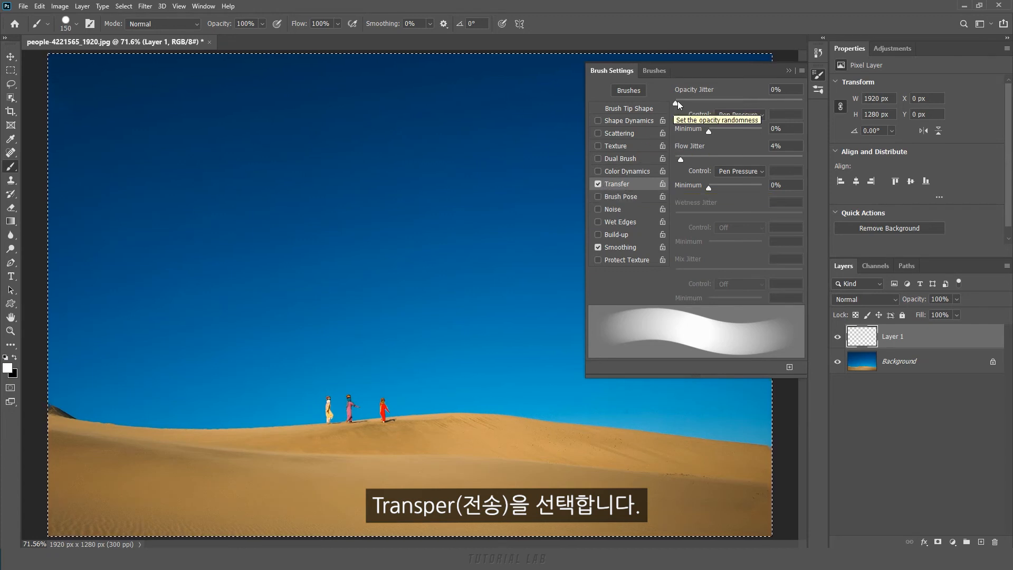
left_click_drag(675, 102, 676, 102)
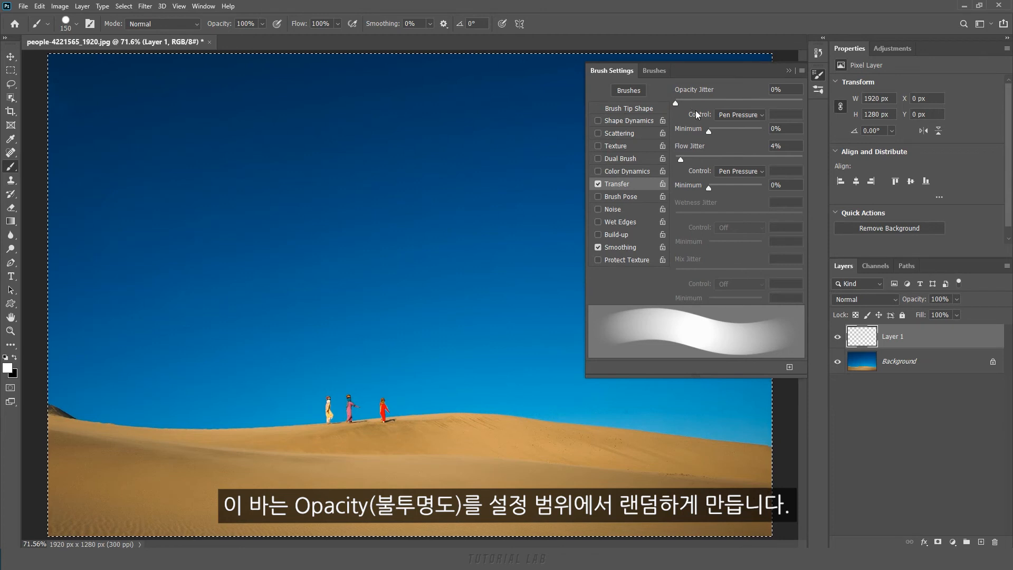
mouse_move(677, 103)
left_mouse_down()
mouse_move(798, 106)
mouse_move(663, 99)
left_mouse_up()
mouse_move(711, 132)
left_mouse_down()
mouse_move(764, 134)
mouse_move(706, 133)
mouse_move(805, 108)
left_mouse_up()
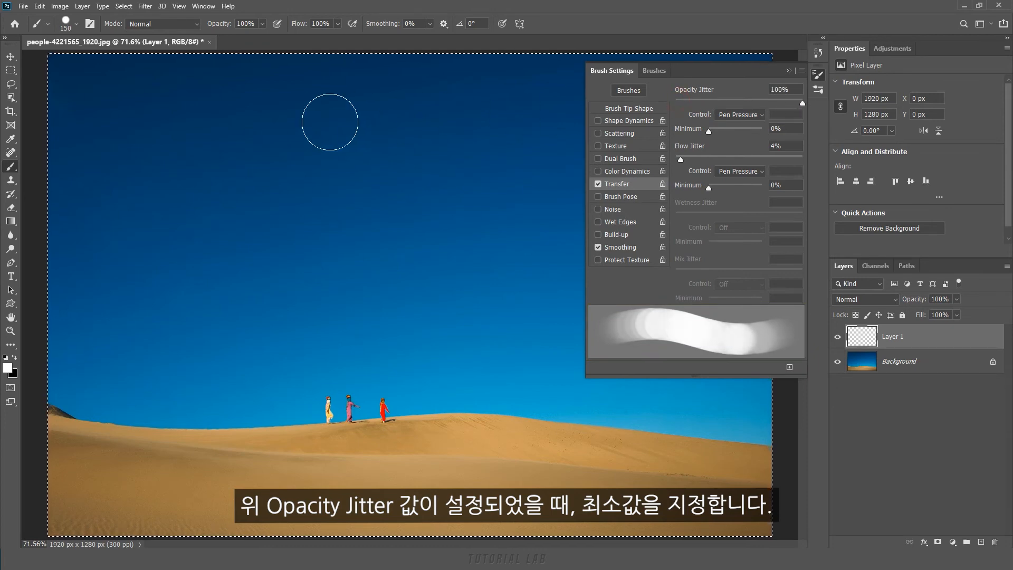
Paint three separate horizontal strokes across the upper, middle and lower sky, and clear Layer 1
left_click_drag(128, 123, 519, 121)
left_click_drag(124, 240, 530, 231)
left_click_drag(113, 364, 511, 340)
key("Delete")
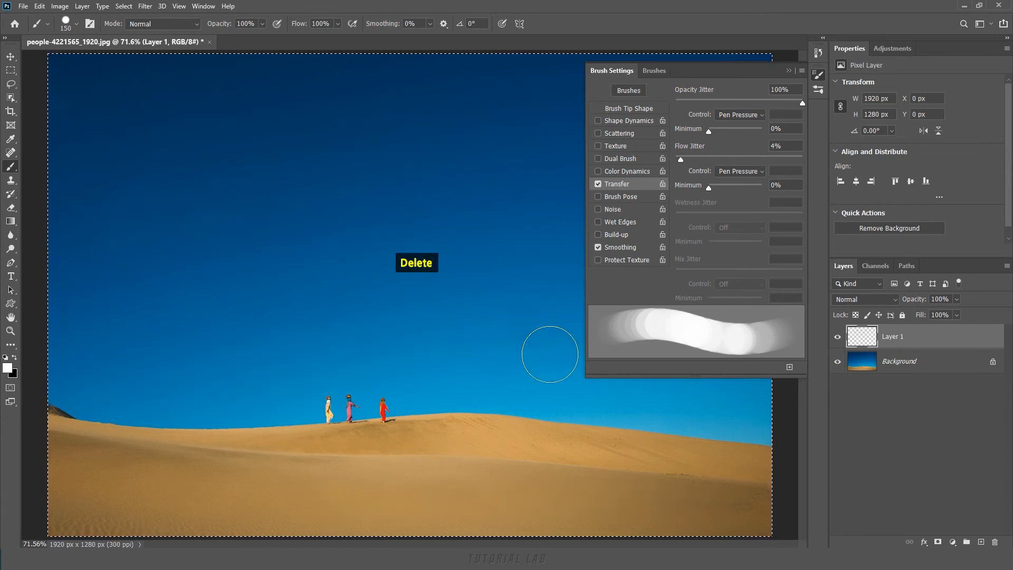
Set Opacity Jitter and Flow Jitter to 0%, and widen the brush tip Spacing to 100%
left_click_drag(785, 104, 675, 102)
left_click_drag(681, 159, 673, 162)
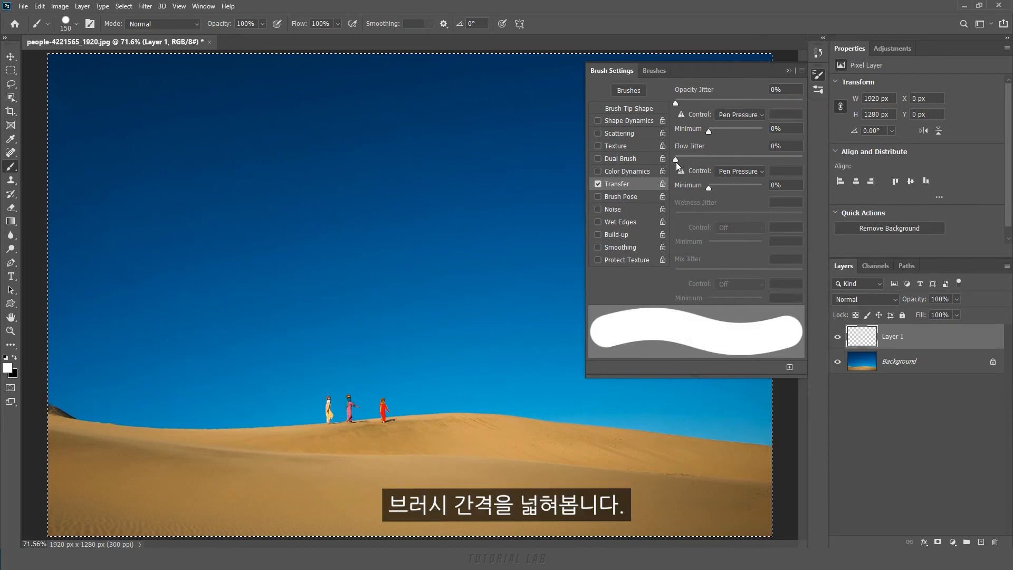
left_click(631, 108)
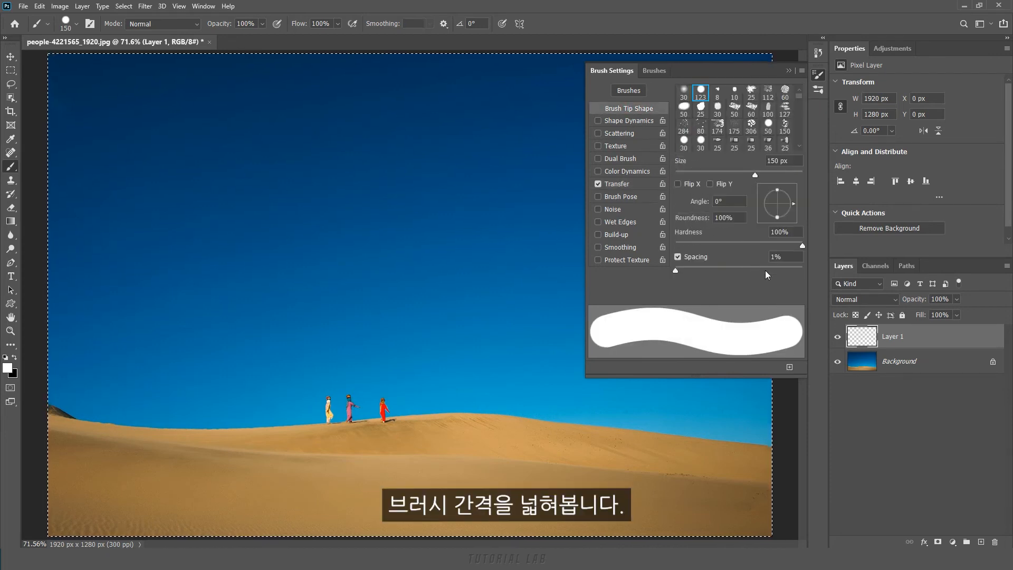
left_click(785, 257)
type("100")
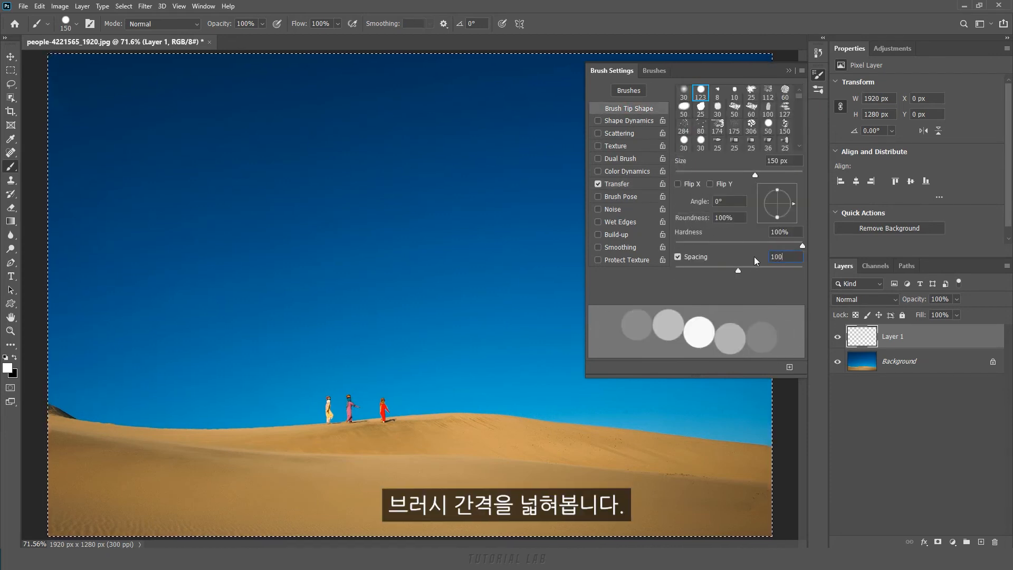
Paint a row of dabs across the upper sky with Transfer's Flow Jitter at 100%, and a second row below it at 50%
left_click(637, 184)
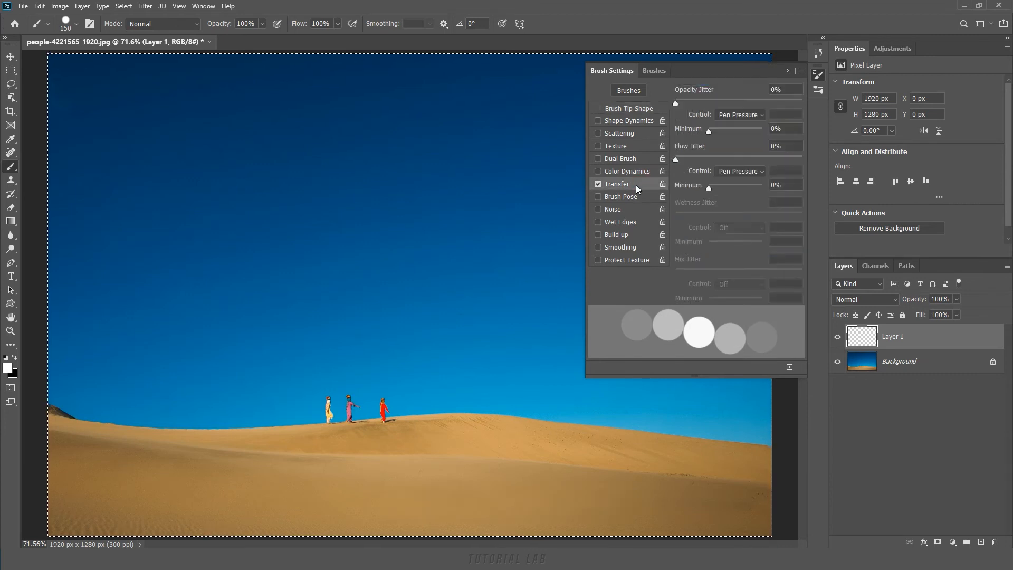
left_click(678, 160)
left_click_drag(678, 160, 797, 162)
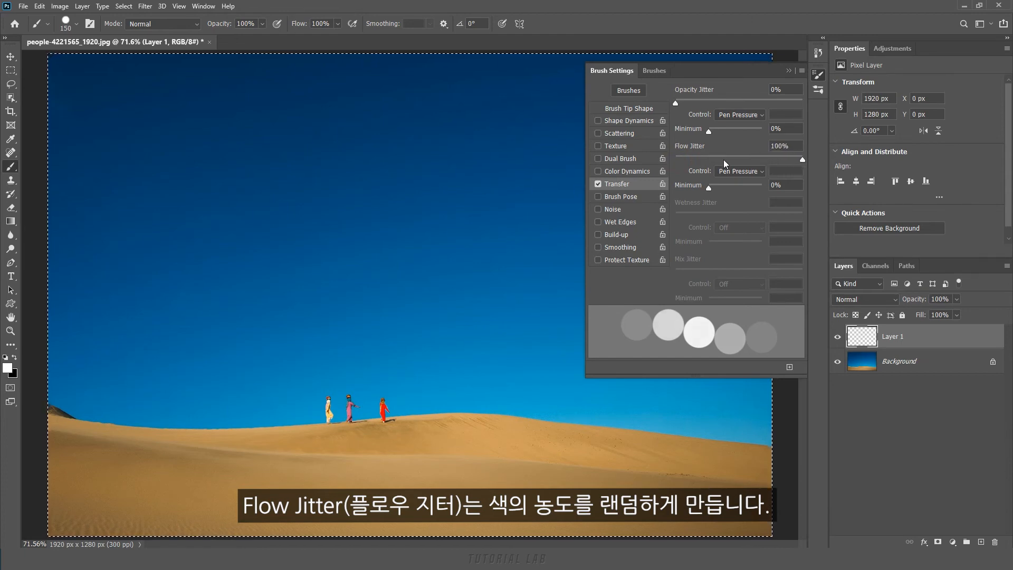
left_click_drag(119, 119, 457, 117)
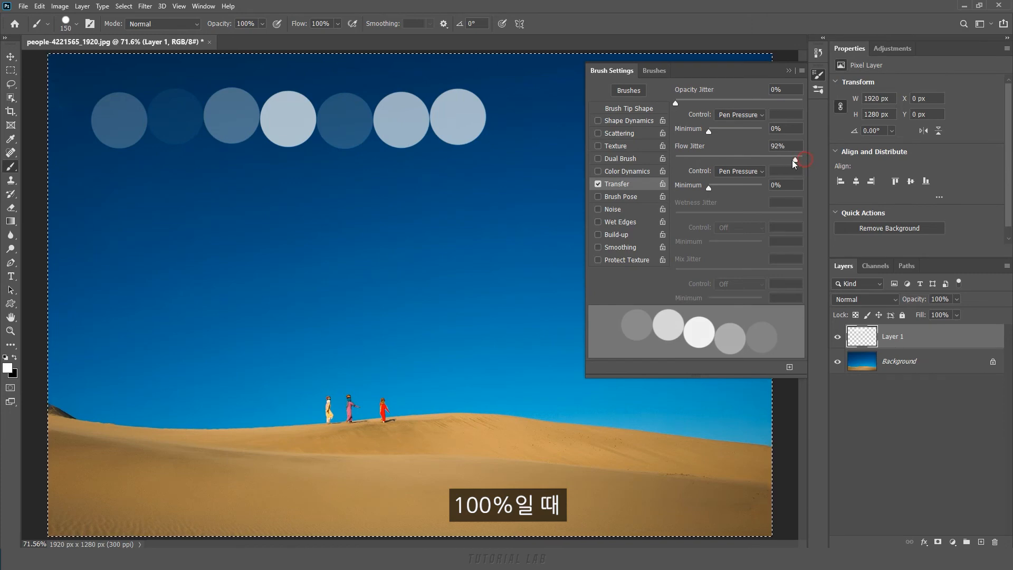
left_click_drag(741, 160, 738, 159)
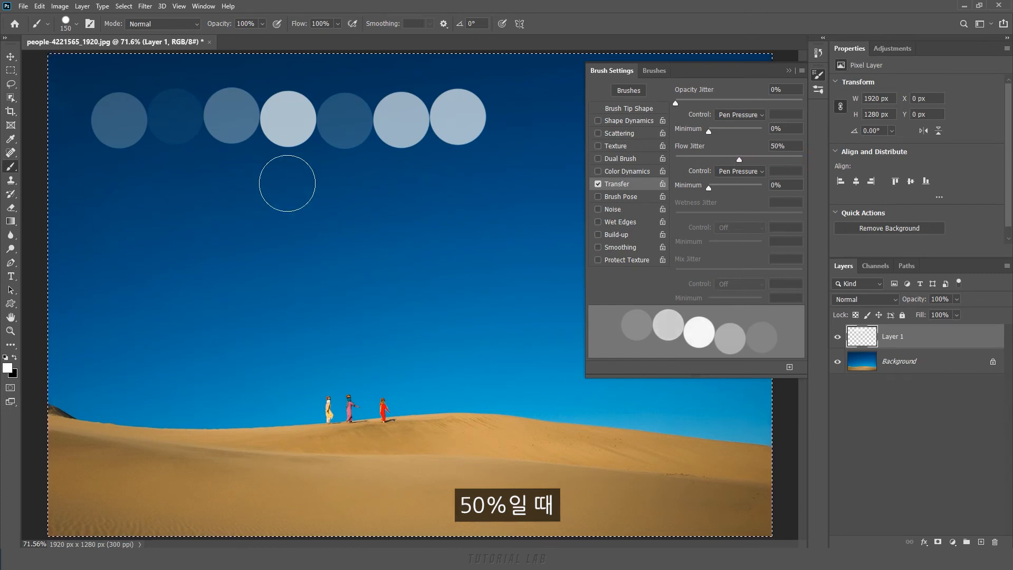
left_click_drag(176, 197, 459, 194)
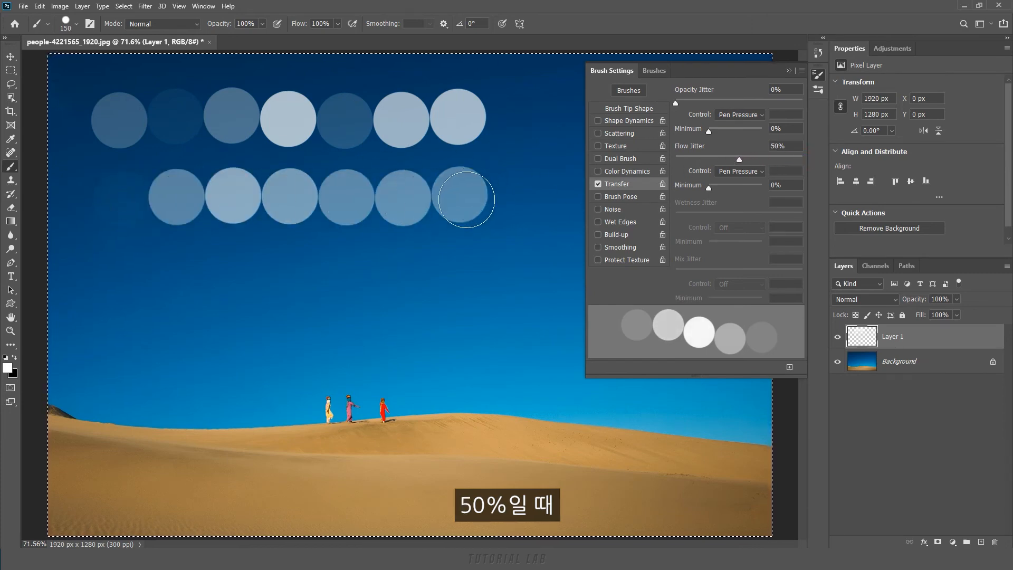
Set Flow Jitter to 100% with a 49% Minimum, and paint a third row of dabs below the other two
left_click_drag(779, 161, 803, 159)
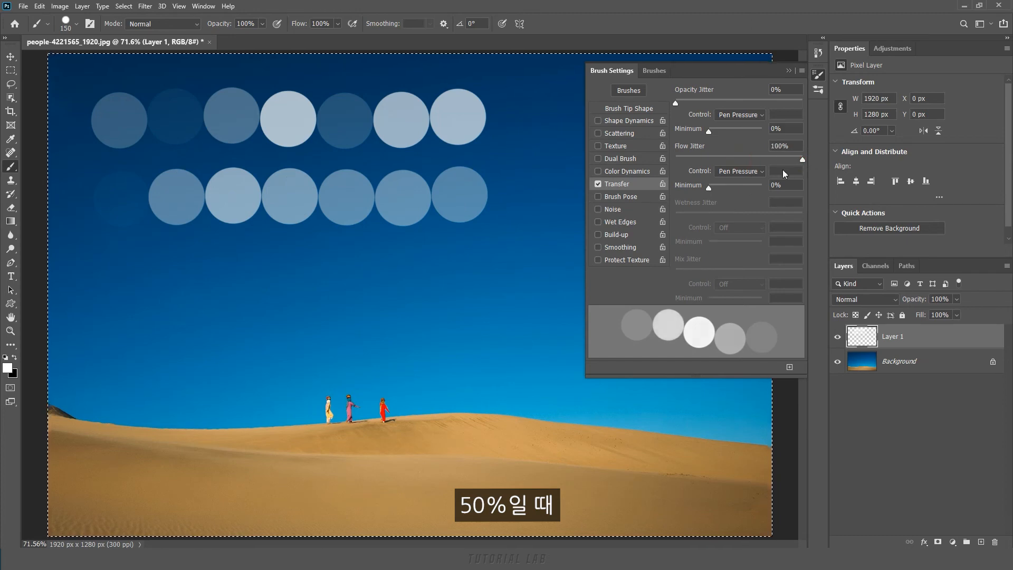
mouse_move(709, 188)
left_mouse_down()
mouse_move(768, 186)
mouse_move(709, 189)
mouse_move(732, 188)
left_mouse_up()
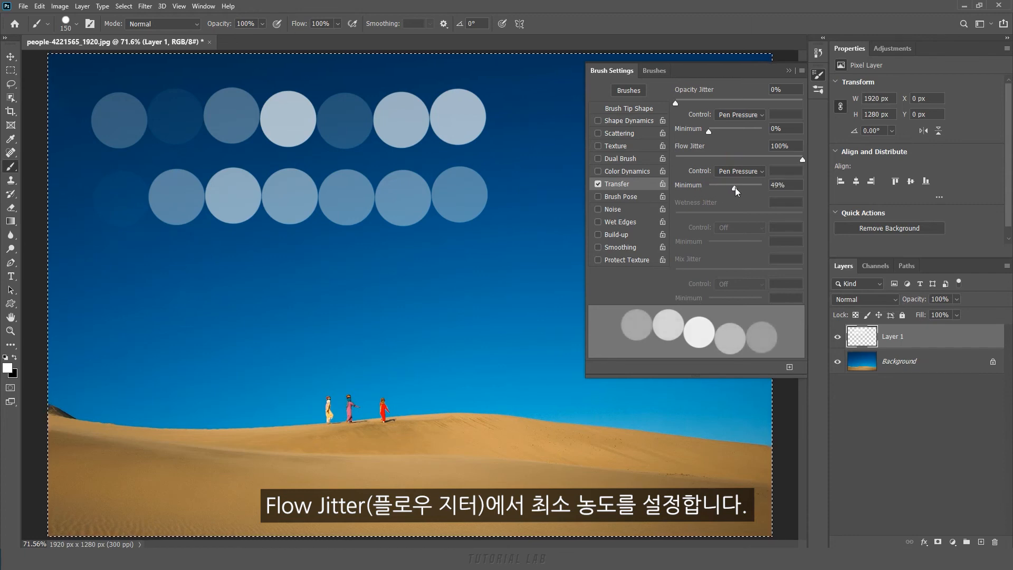
left_click_drag(736, 188, 733, 188)
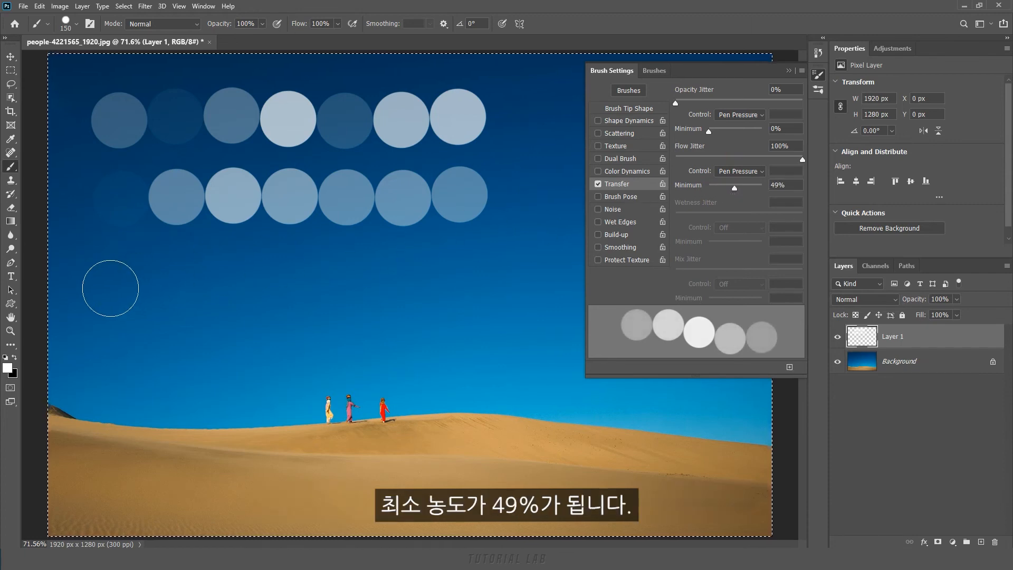
left_click_drag(111, 290, 421, 276)
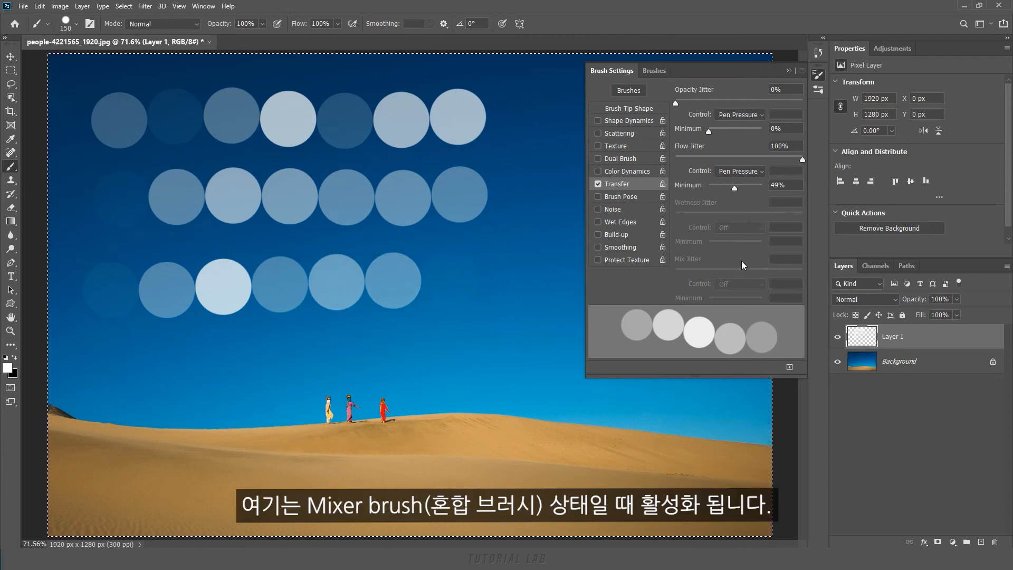
Switch to the Mixer Brush Tool to examine its Wetness Jitter and Mix Jitter settings, and clear the dabs from Layer 1
right_click(11, 168)
left_click(60, 198)
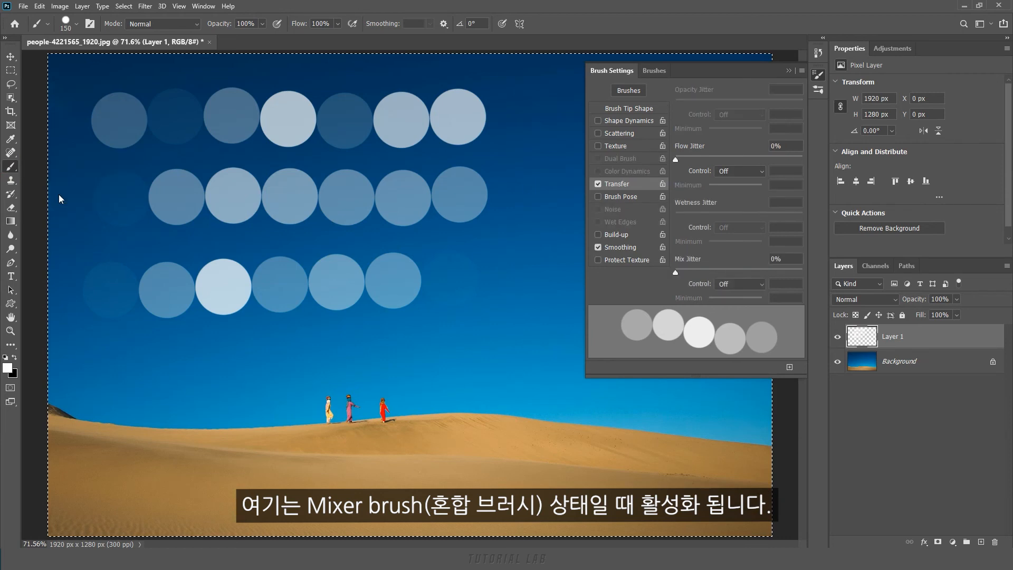
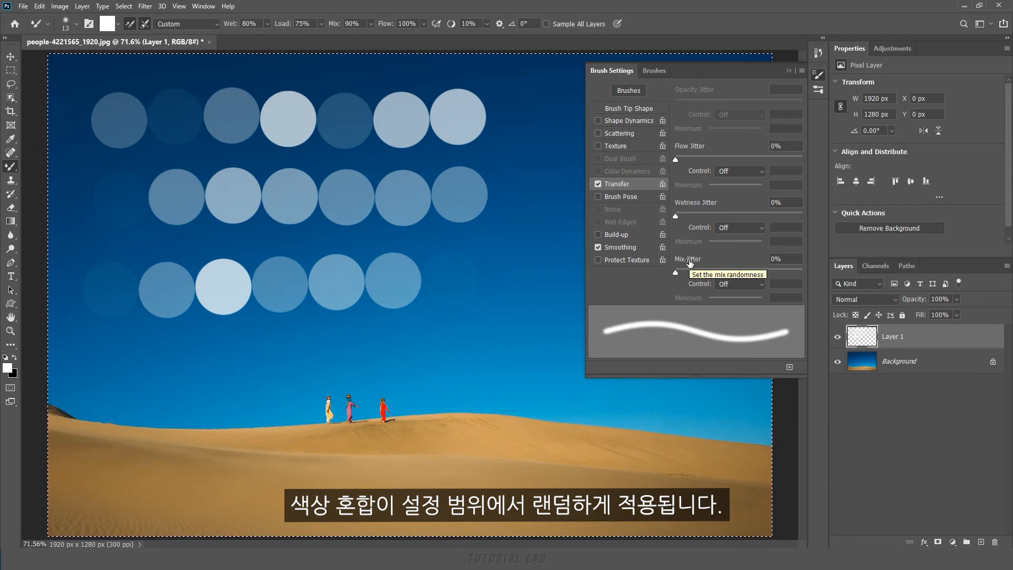
key("Delete")
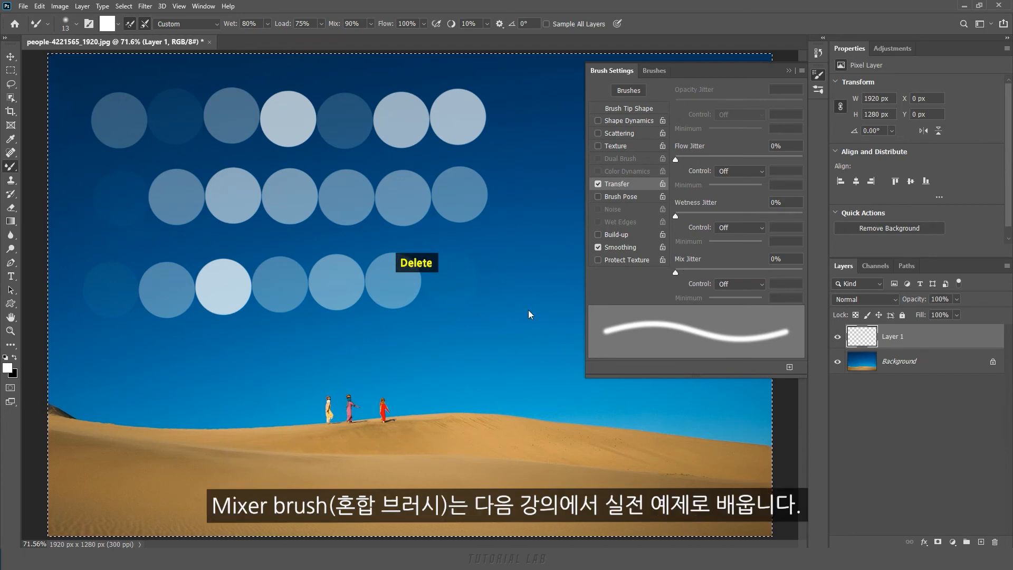
Return to the regular Brush Tool, disable Transfer, and enable Brush Pose
right_click(10, 166)
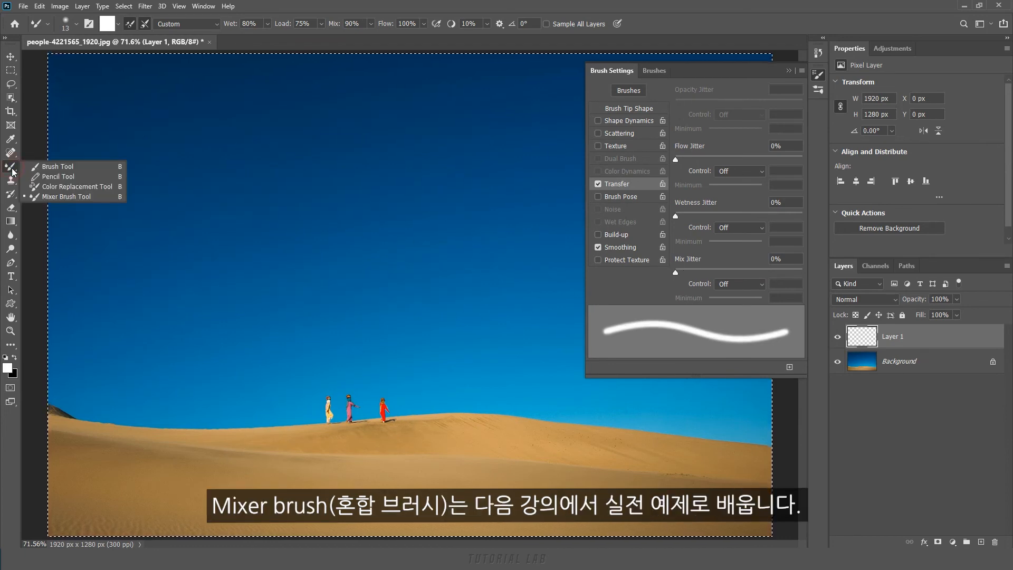
left_click(32, 167)
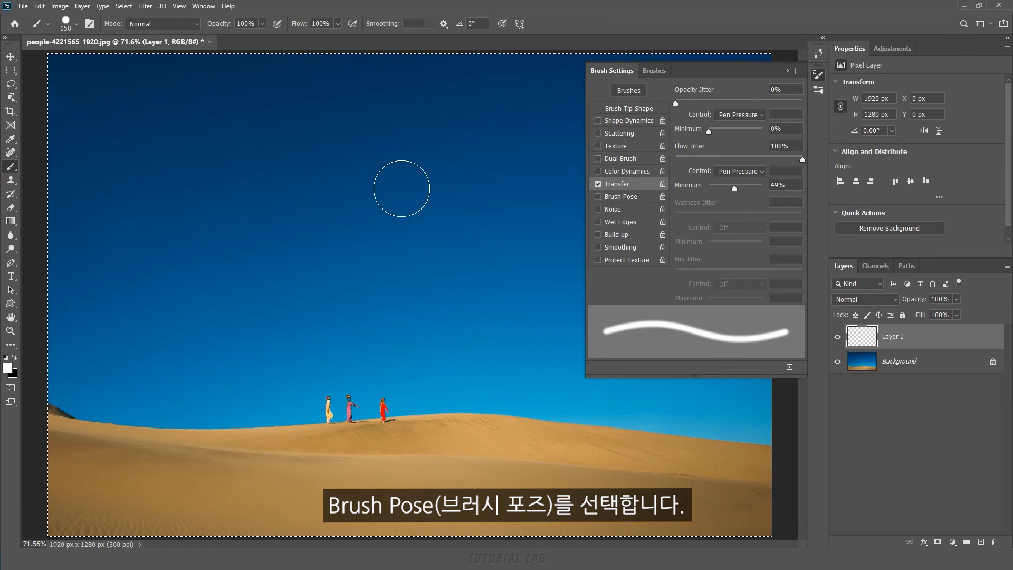
left_click(598, 184)
left_click(620, 196)
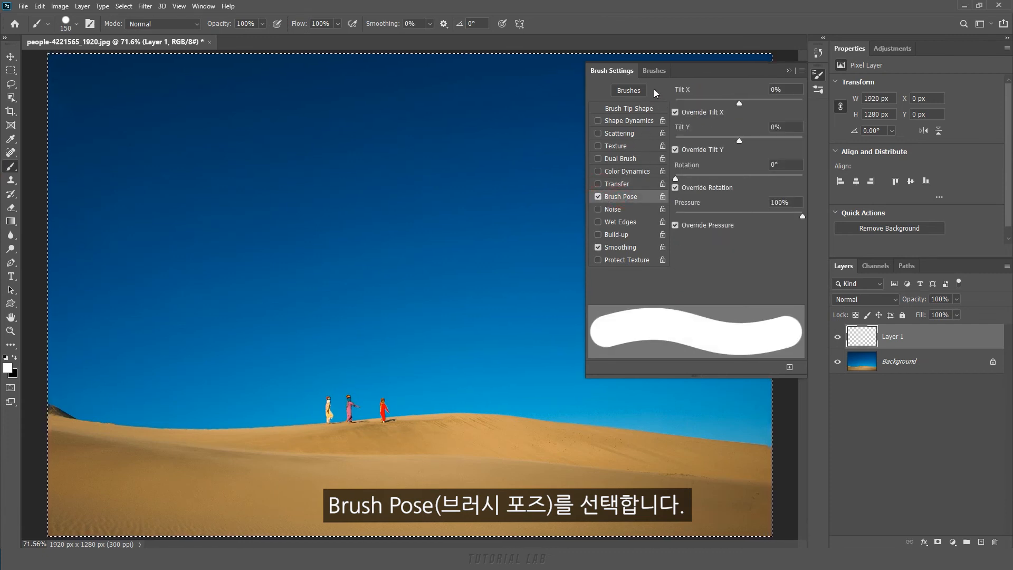
Add the Legacy Brushes set to the brush presets
left_click(659, 72)
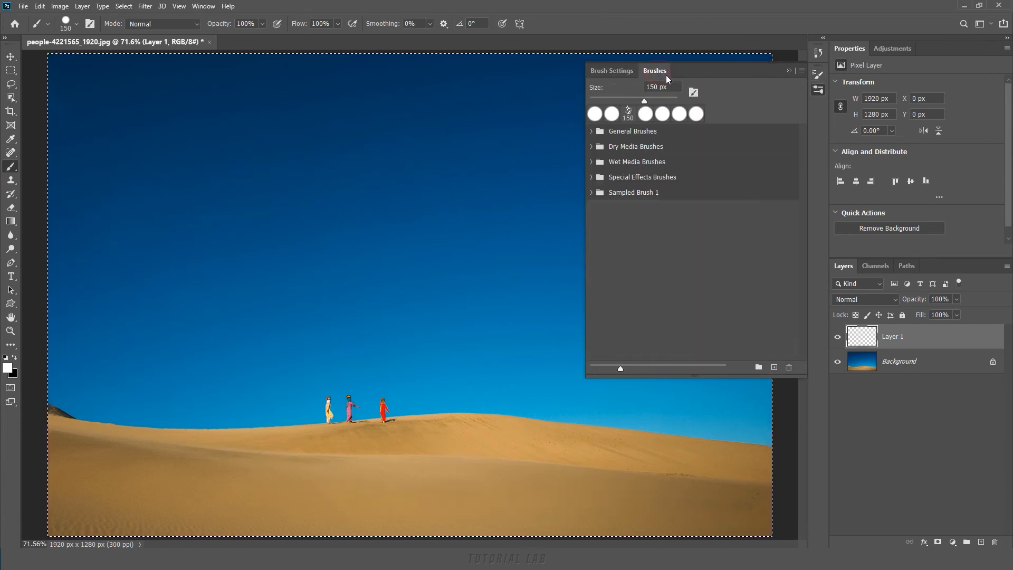
left_click(800, 71)
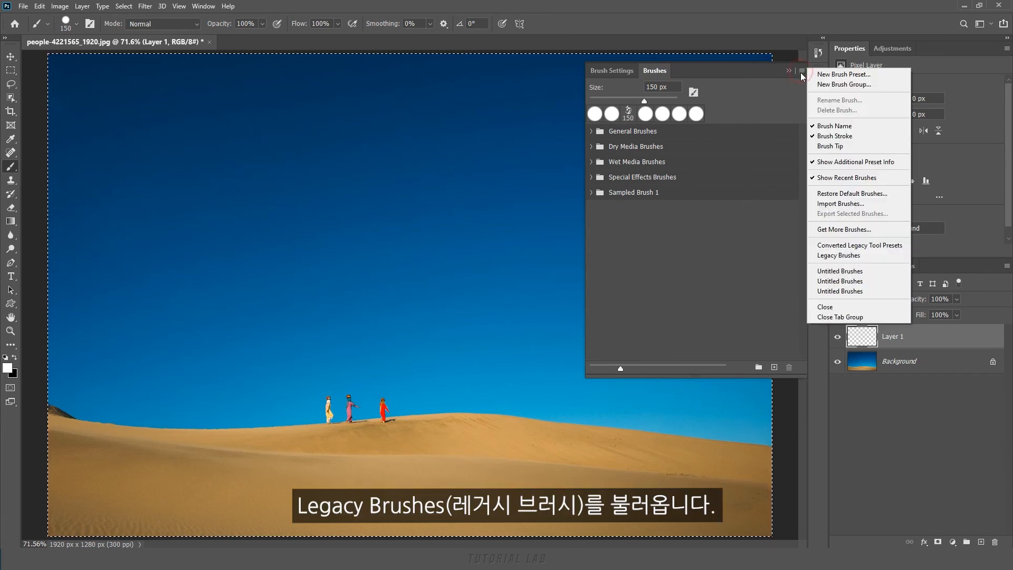
left_click(837, 258)
left_click(473, 208)
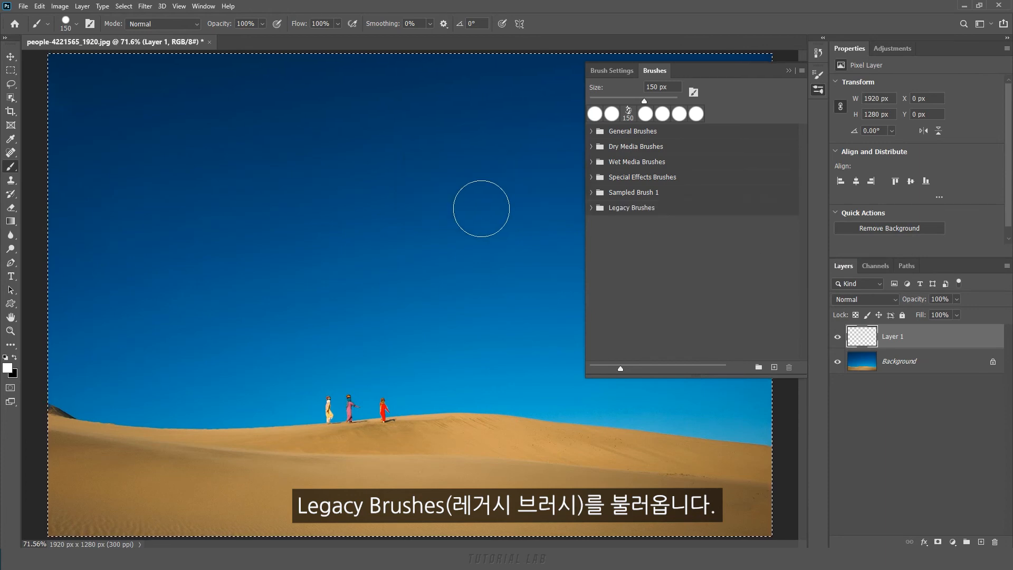
Choose the 36 px Flat Blunt bristle brush as the brush tip shape
left_click(618, 71)
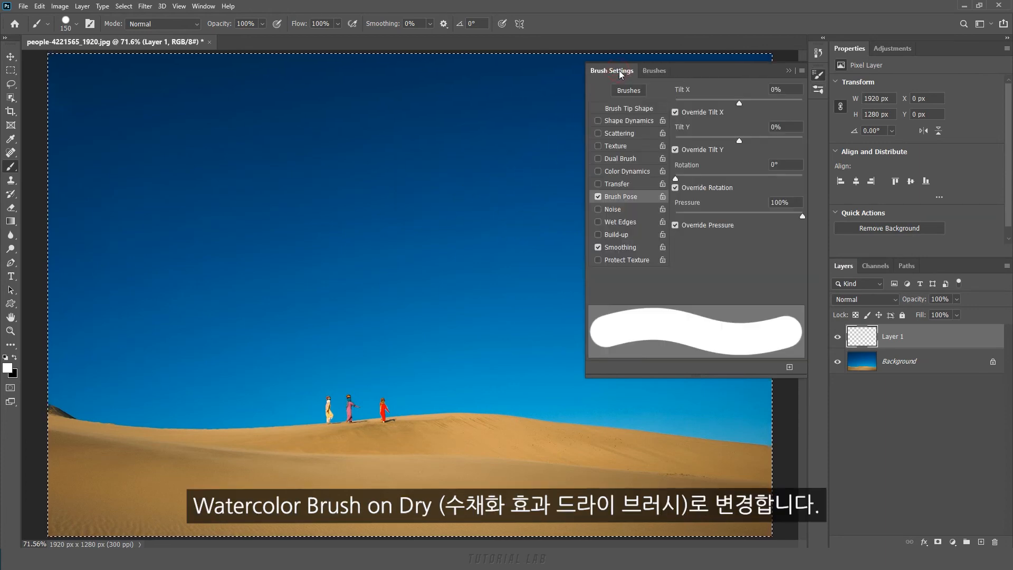
left_click(617, 107)
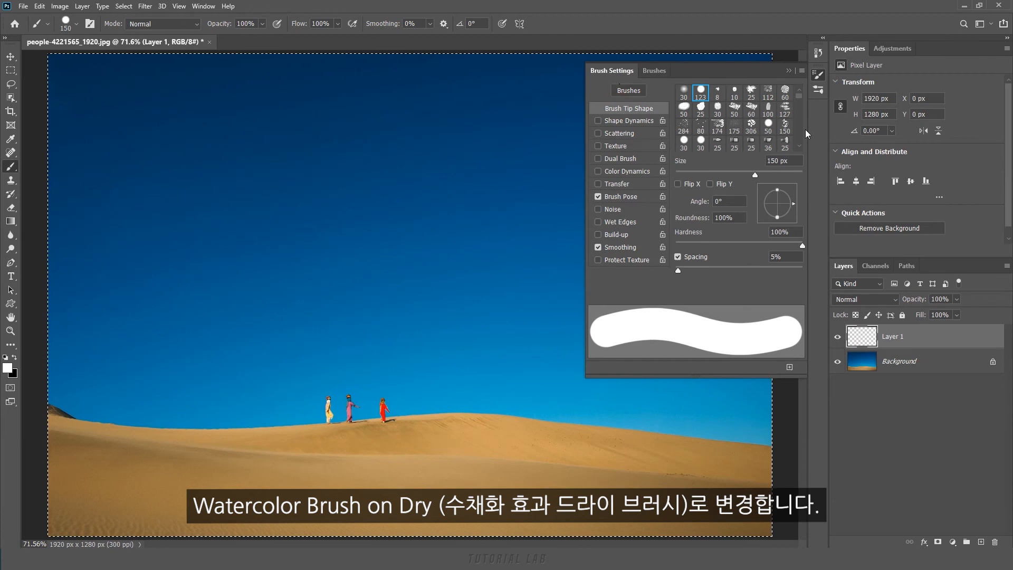
left_click(799, 145)
left_click(799, 146)
left_click(799, 146)
left_click(798, 146)
left_click(799, 147)
left_click(799, 148)
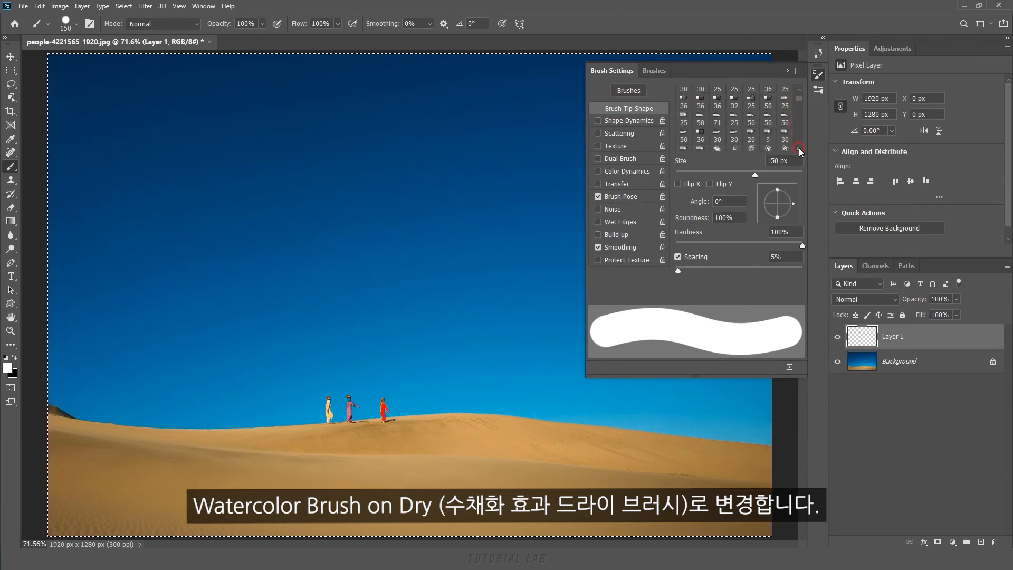
left_click(701, 140)
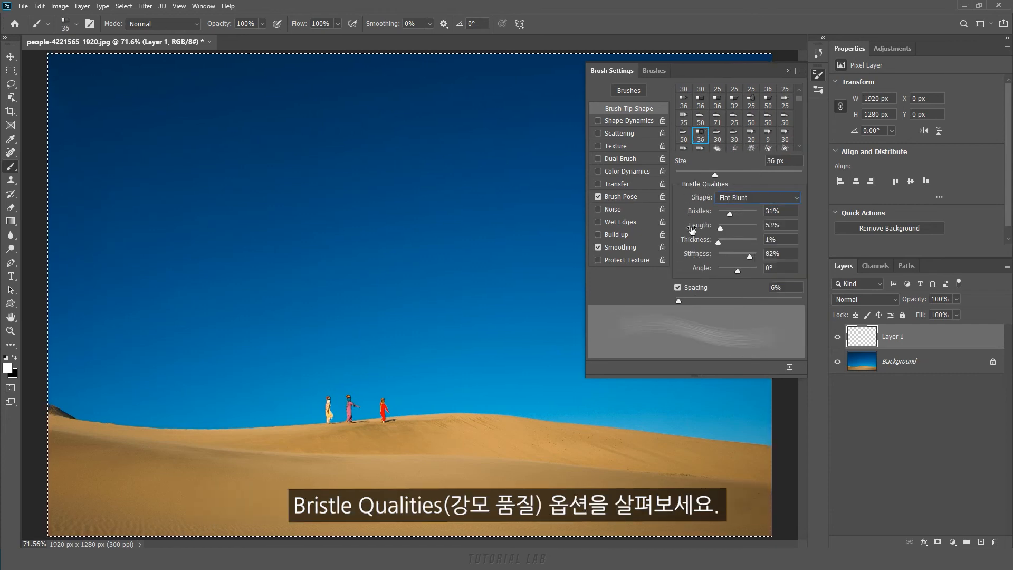
Bring up the Brush Pose settings, enlarge the brush to 80 px, and paint a horizontal stroke across the upper sky
left_click(618, 199)
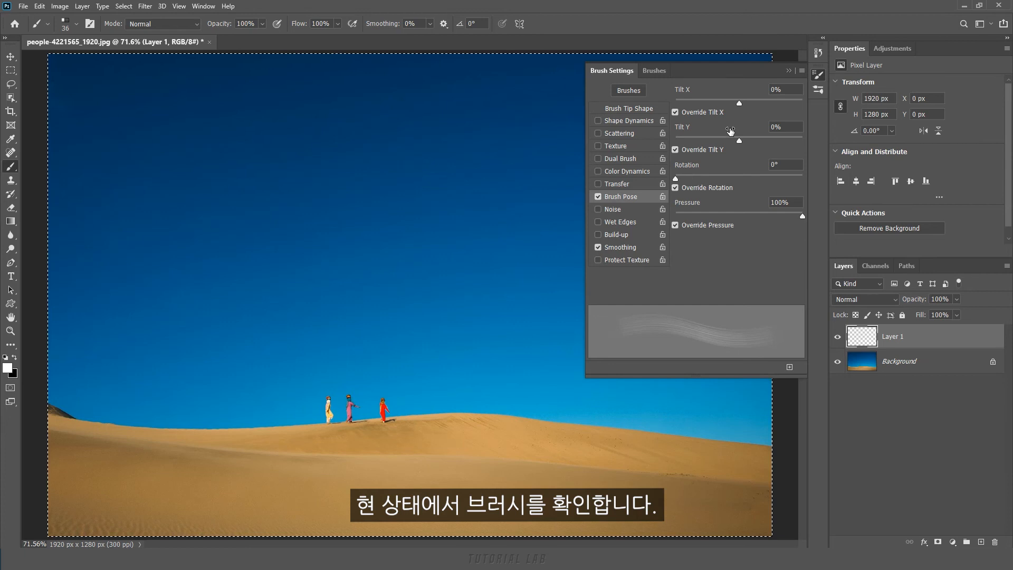
key("bracketright")
key("bracketright")
key("bracketright")
key("bracketright")
key("bracketright")
left_click_drag(122, 113, 485, 109)
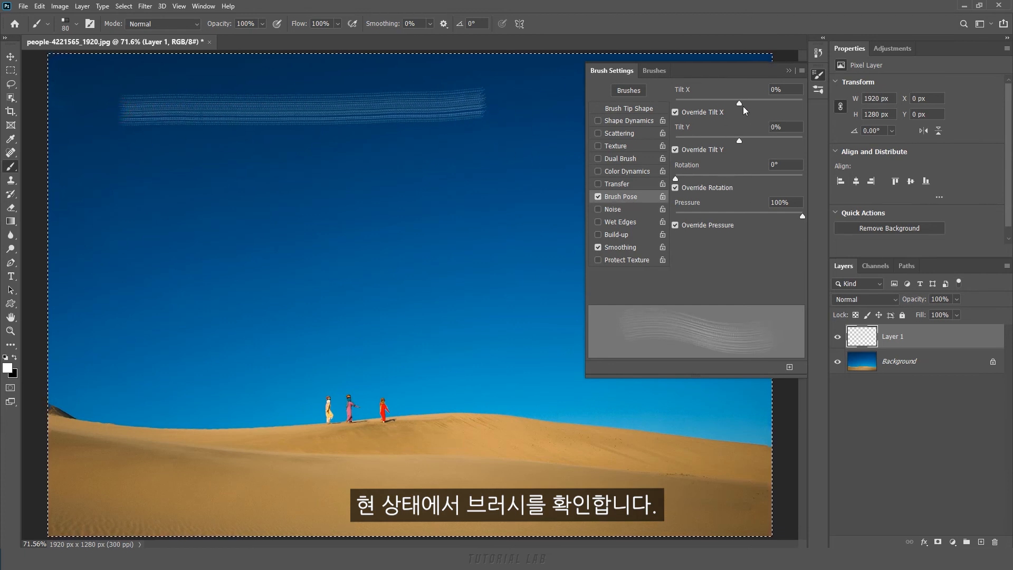
Try Tilt X at 100% and 0%, set it to 47%, and paint a second stroke below the first
left_click_drag(740, 103, 806, 105)
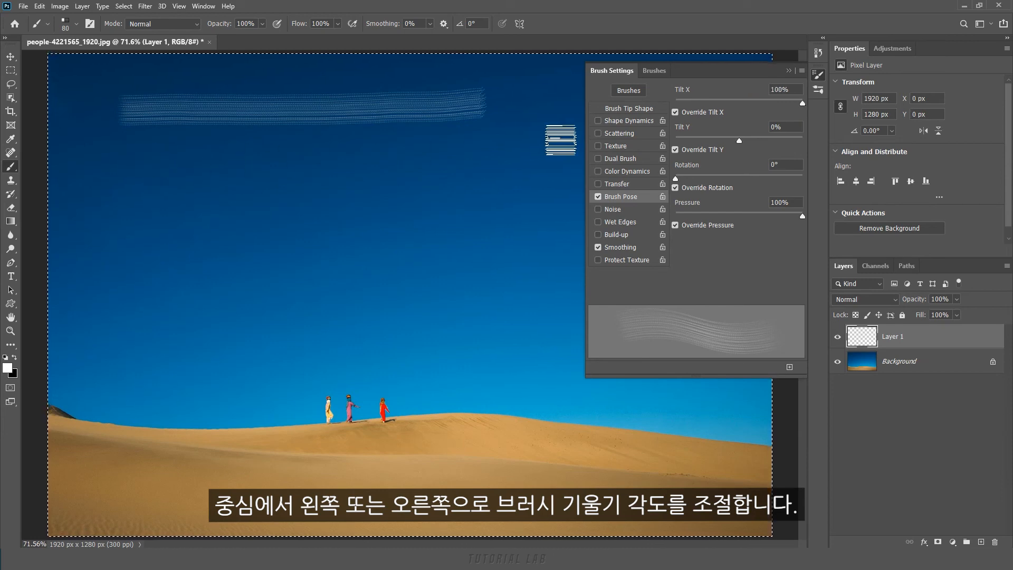
mouse_move(802, 103)
left_mouse_down()
mouse_move(675, 102)
mouse_move(738, 106)
left_mouse_up()
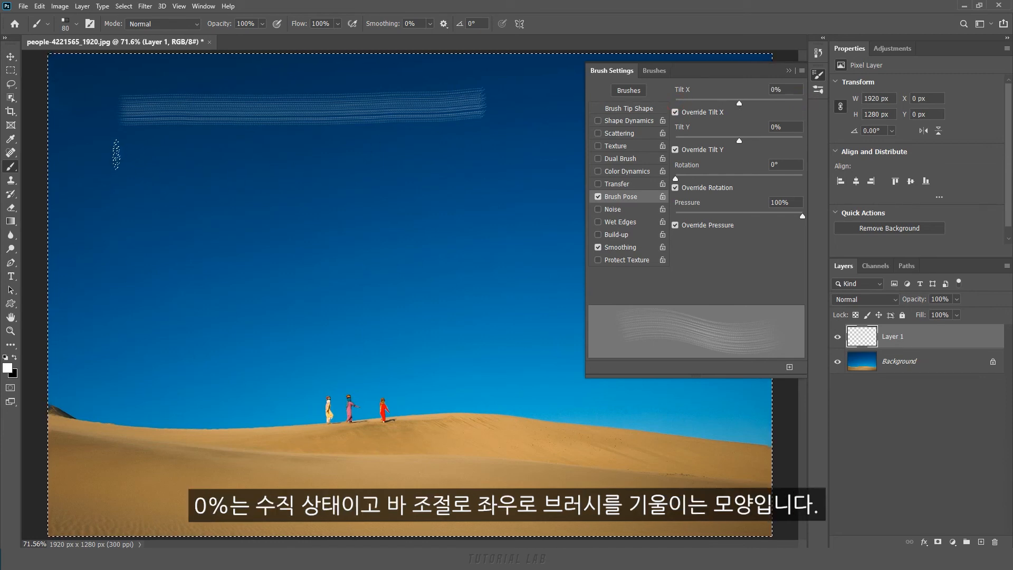
left_click_drag(766, 105, 769, 103)
left_click_drag(126, 156, 478, 144)
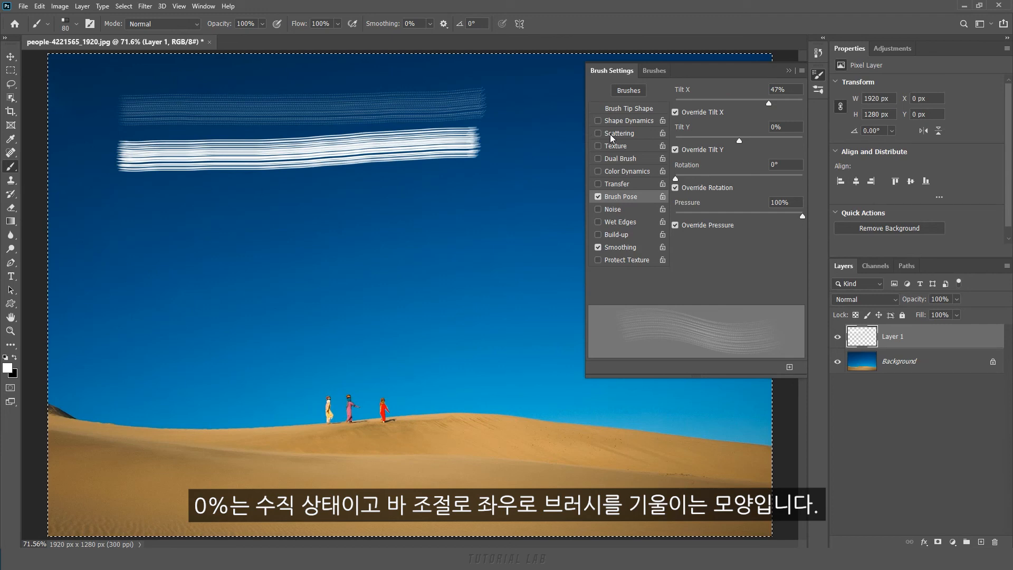
Paint a third stroke with a negative Tilt X, and reset Tilt X to 0%
left_click_drag(719, 104, 713, 102)
left_click_drag(128, 203, 467, 191)
left_click(766, 90)
type("0")
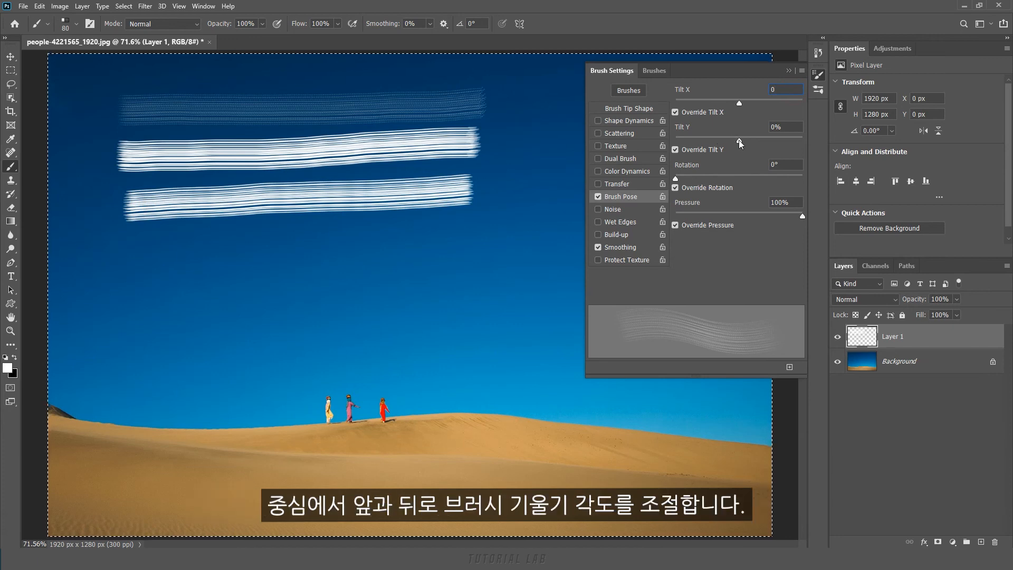
Paint one stroke with a positive Tilt Y and another at -73%, reset Tilt Y to 0%, and clear Layer 1
left_click_drag(778, 144, 783, 145)
mouse_move(126, 261)
left_mouse_down()
mouse_move(270, 263)
mouse_move(474, 243)
left_mouse_up()
left_click_drag(784, 141, 694, 138)
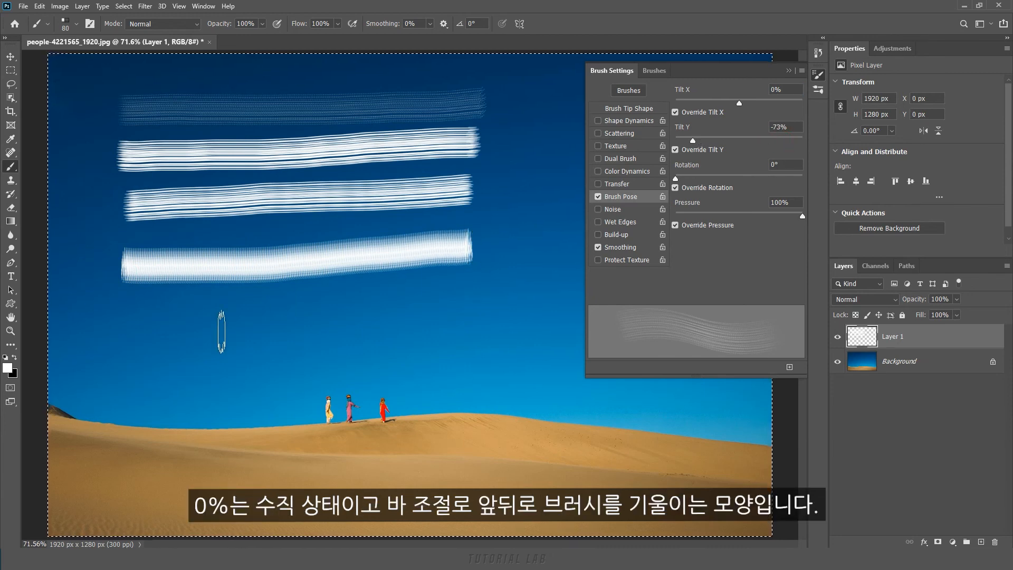
left_click_drag(120, 327, 491, 304)
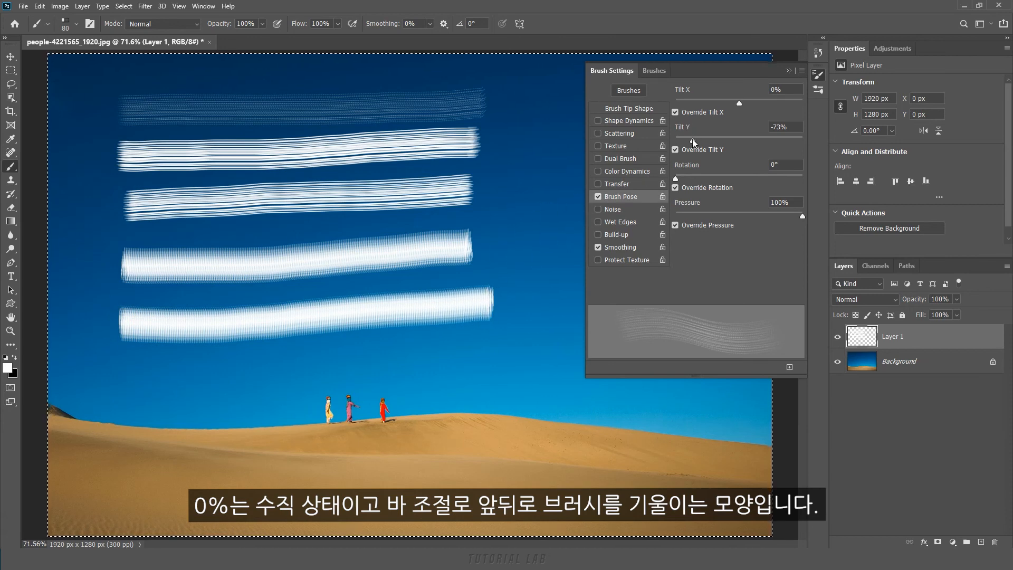
left_click(710, 128)
key("Delete")
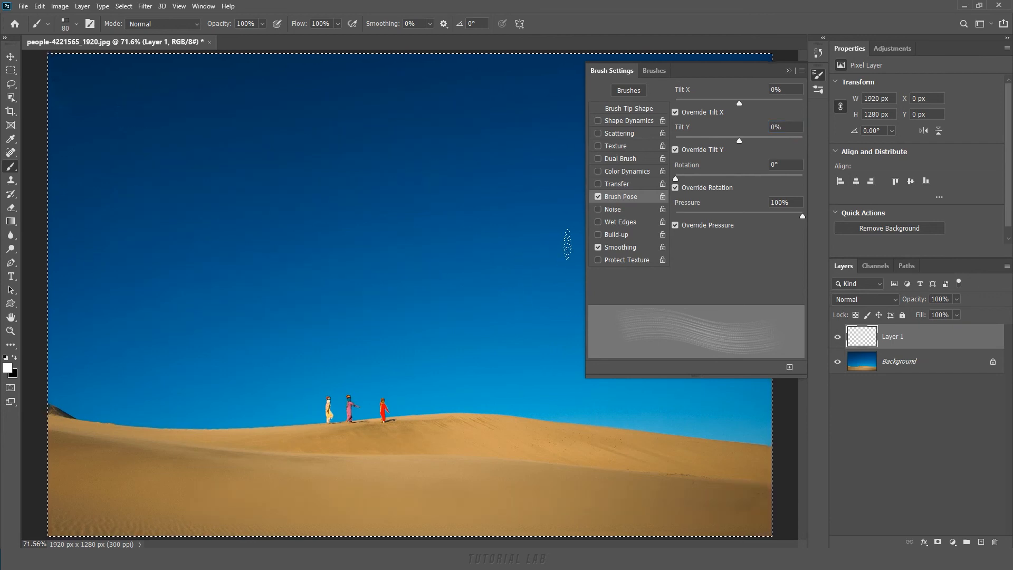
Paint four strokes with Rotation at 0°, 134°, 209° and 327°, reset Rotation to 0°, and clear Layer 1
left_click_drag(108, 100, 496, 100)
left_click_drag(675, 178, 677, 180)
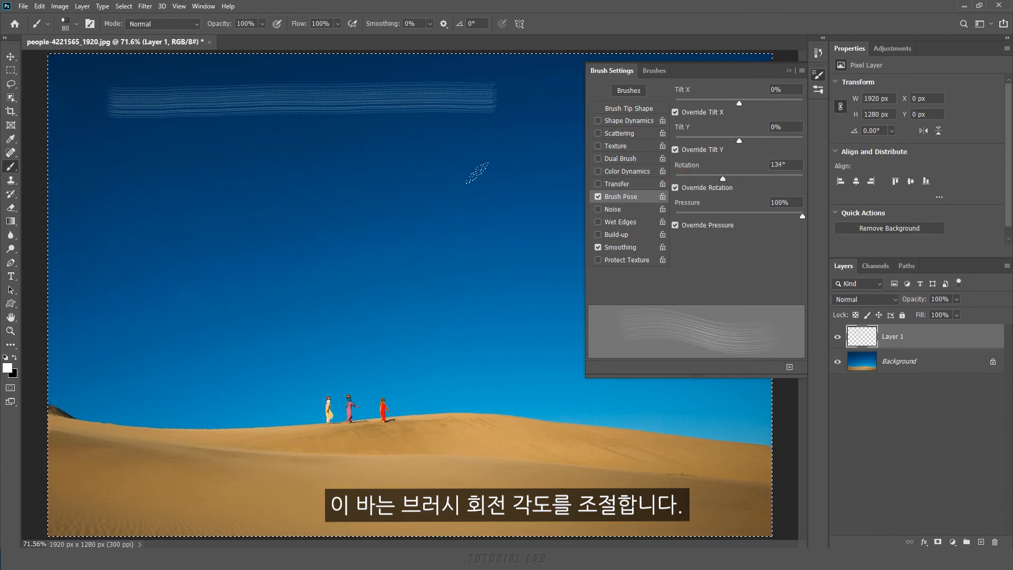
left_click_drag(119, 149, 496, 125)
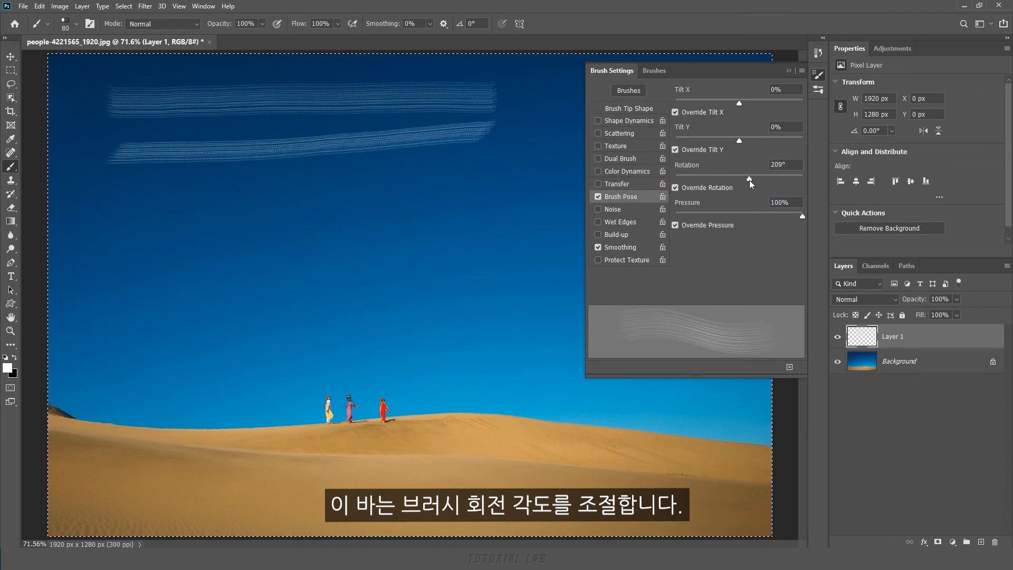
left_click_drag(119, 210, 507, 210)
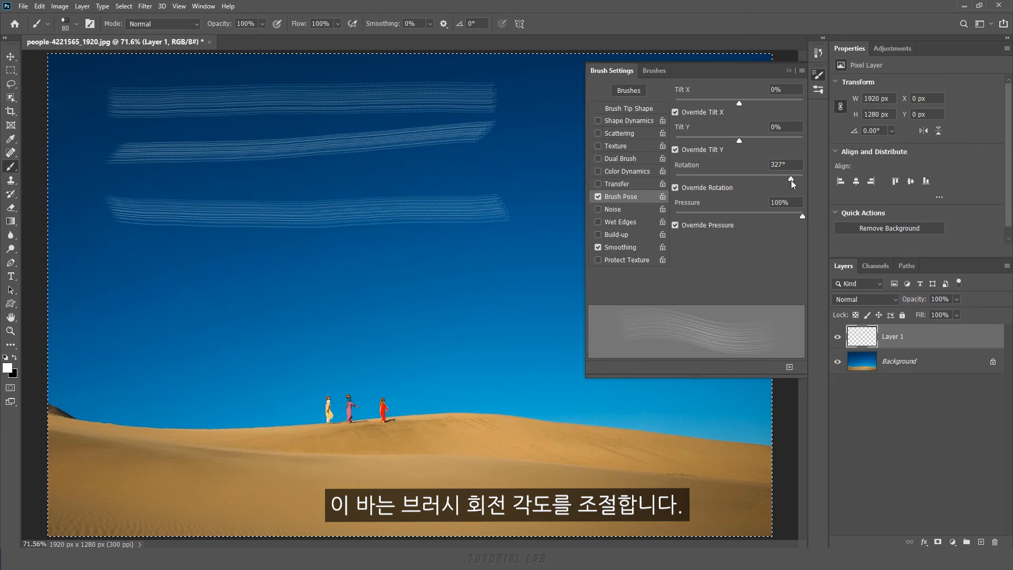
left_click_drag(109, 272, 526, 246)
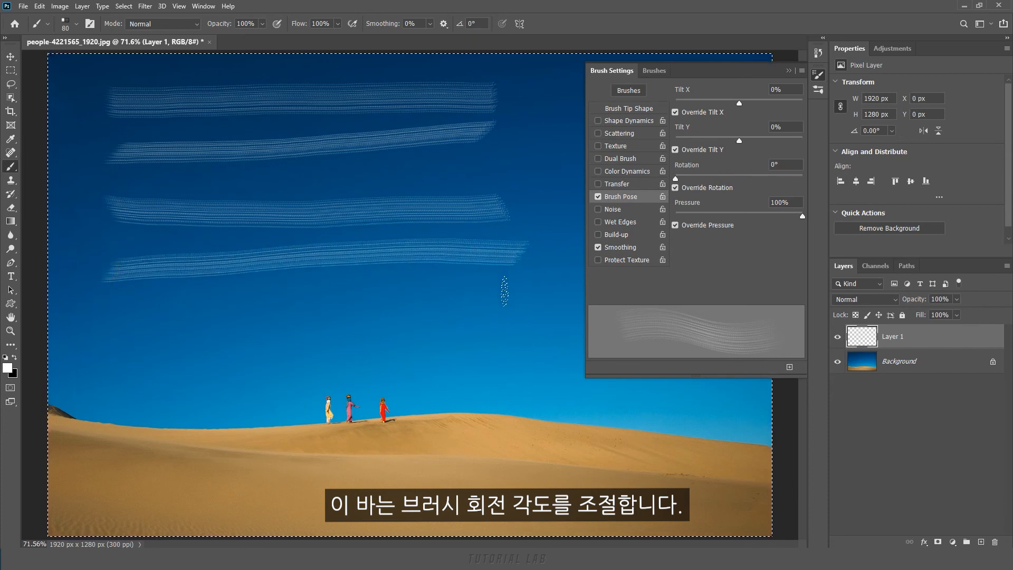
key("Delete")
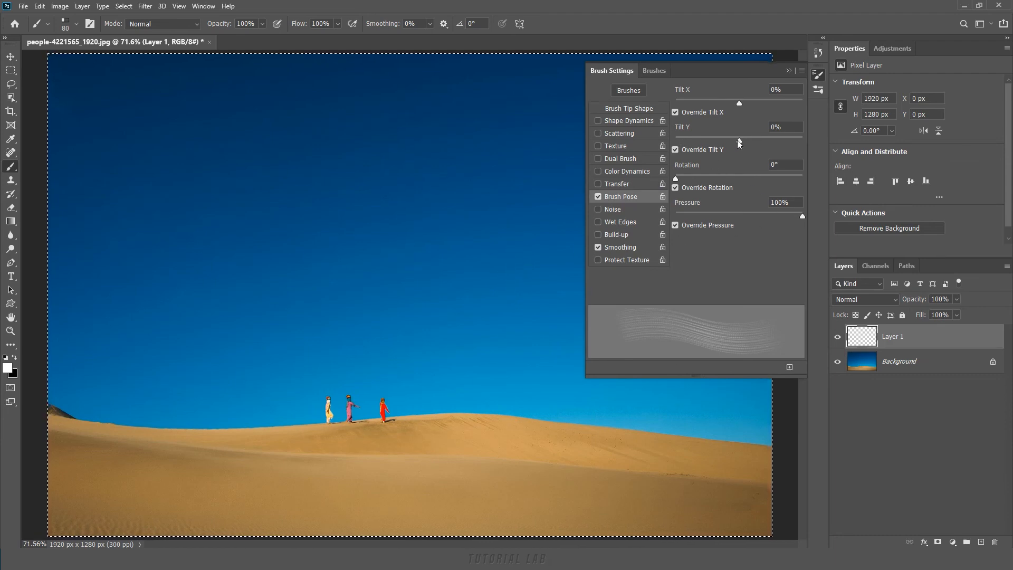
Set Tilt X to 33% and paint two strokes, one at 100% Pressure and one below it with Pressure at its minimum
left_click_drag(741, 102, 758, 102)
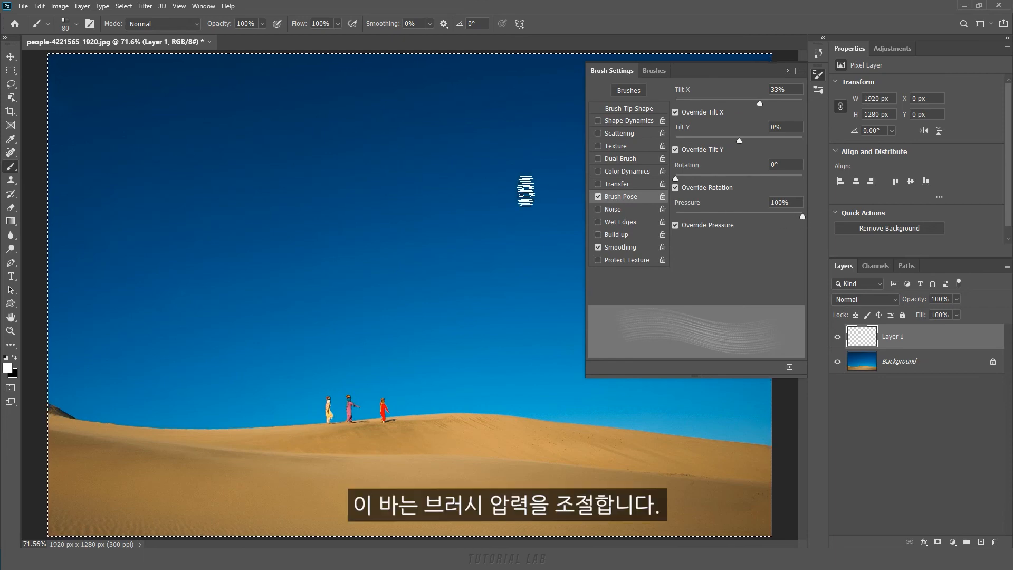
left_click_drag(120, 111, 480, 108)
left_click_drag(741, 216, 676, 216)
left_click_drag(119, 179, 479, 175)
Paint a third stroke at medium Pressure and a fourth at 100%, and clear the strokes from Layer 1
left_click_drag(710, 217, 735, 216)
left_click_drag(109, 243, 470, 235)
left_click_drag(796, 220, 804, 219)
left_click_drag(113, 323, 487, 301)
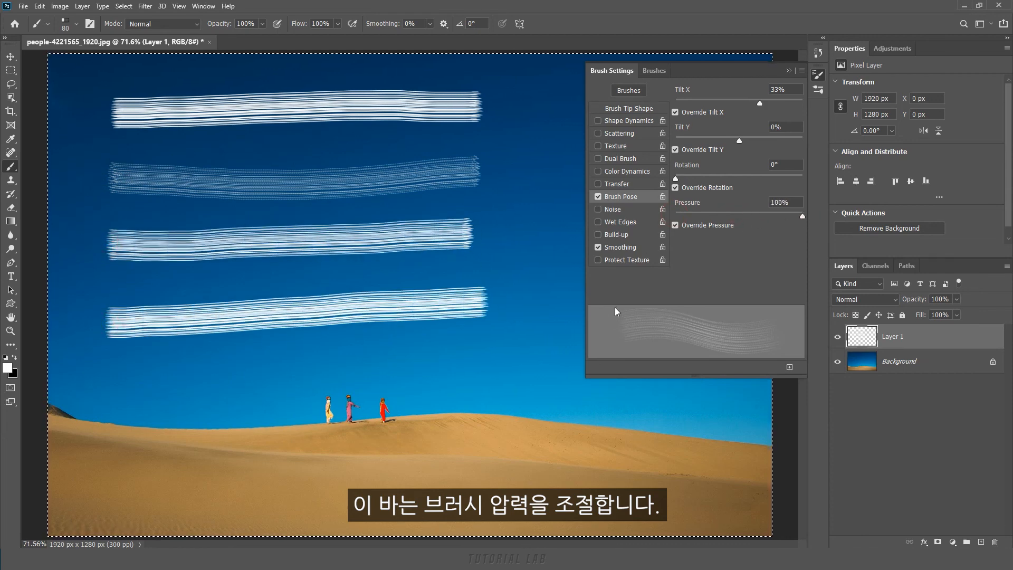
key("Delete")
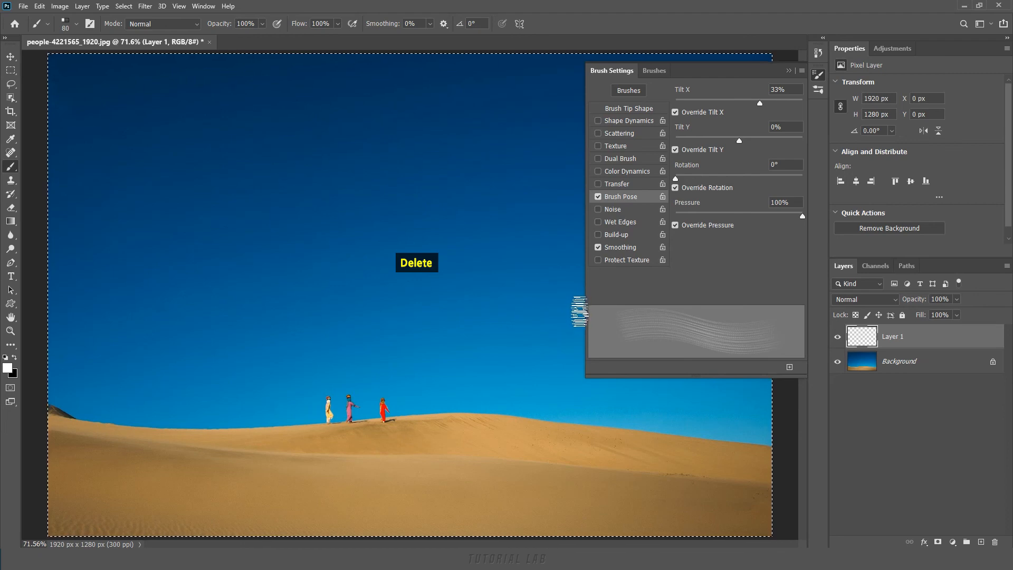
Disable Brush Pose, select the KYLE Bonus Chunky Charcoal preset from Dry Media Brushes, and return to the Brush Settings
left_click(597, 196)
left_click(655, 70)
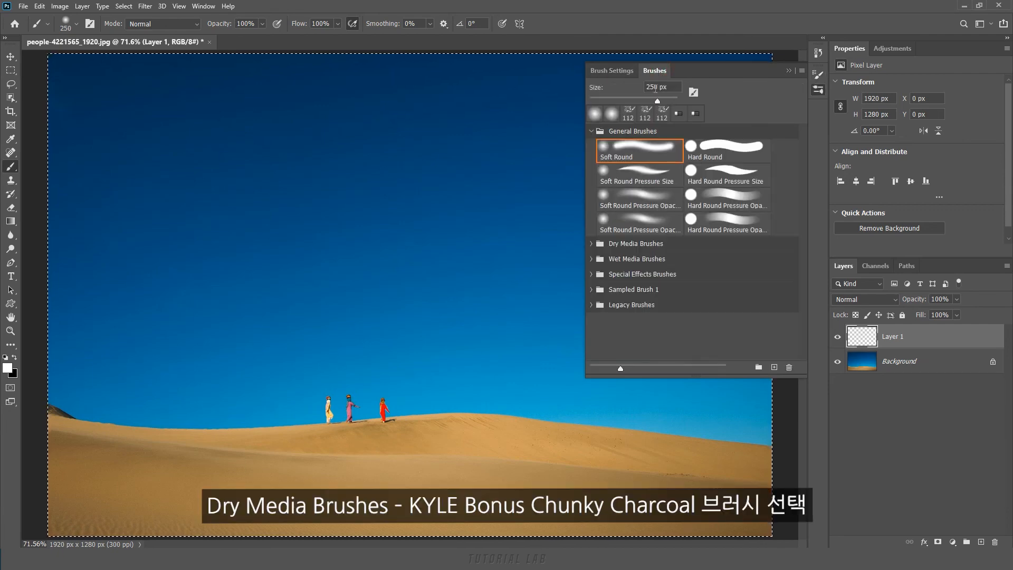
left_click(591, 132)
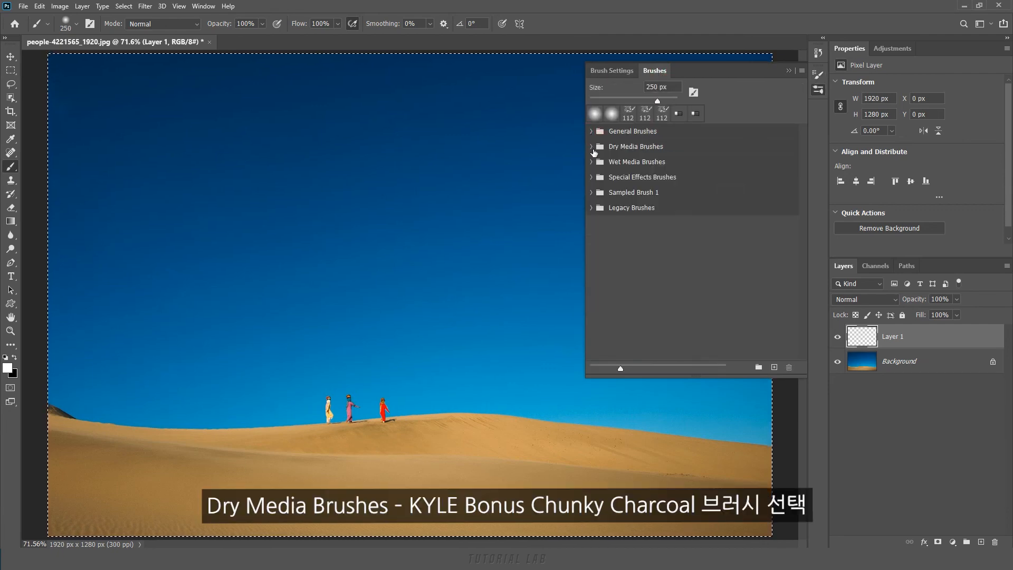
left_click(592, 148)
left_click(710, 190)
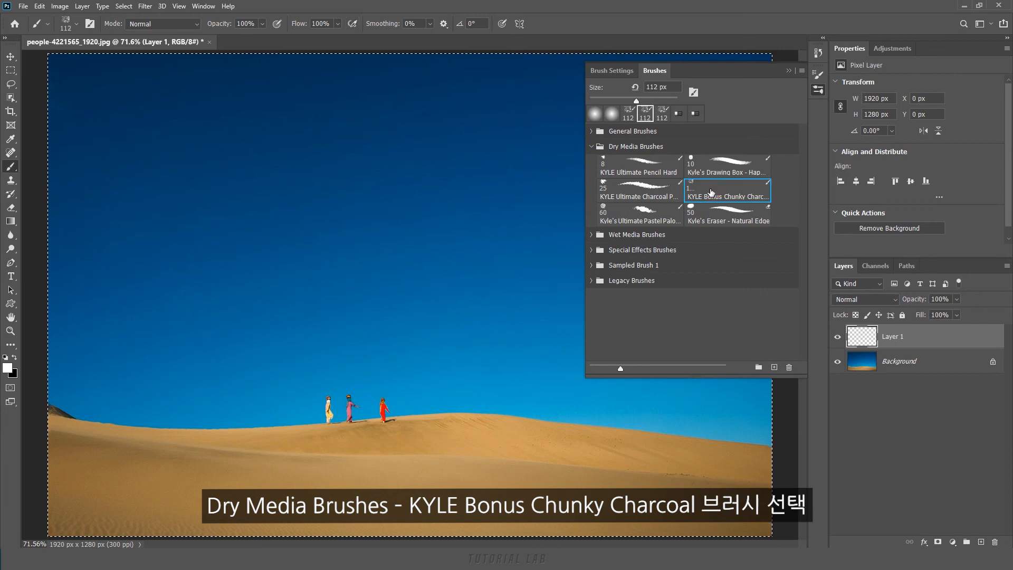
left_click(592, 147)
left_click(613, 71)
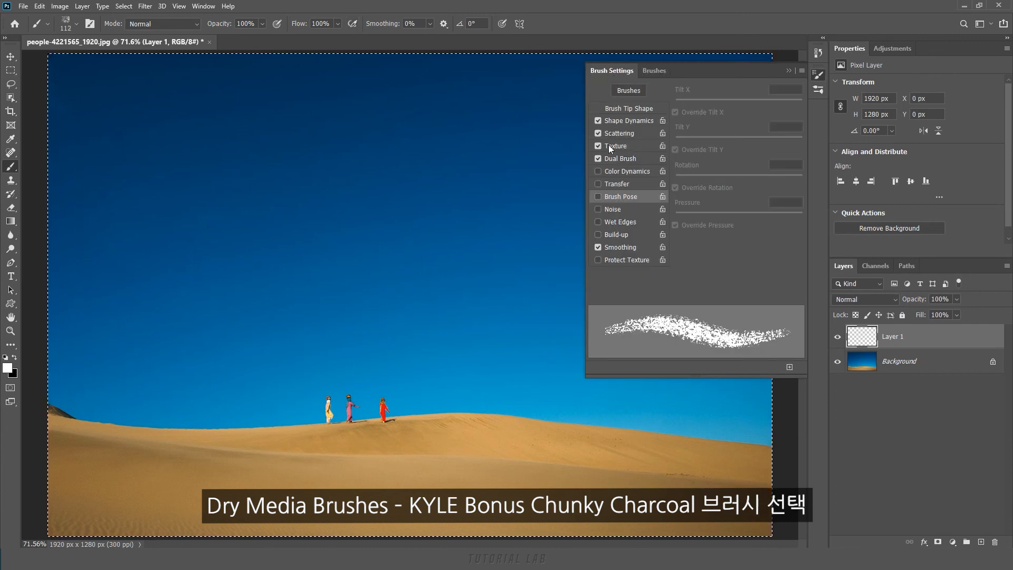
Enlarge the charcoal brush to 250 px and paint a thick horizontal stroke across the upper sky with Noise off
key("bracketright")
key("bracketright")
key("bracketright")
key("bracketright")
key("bracketright")
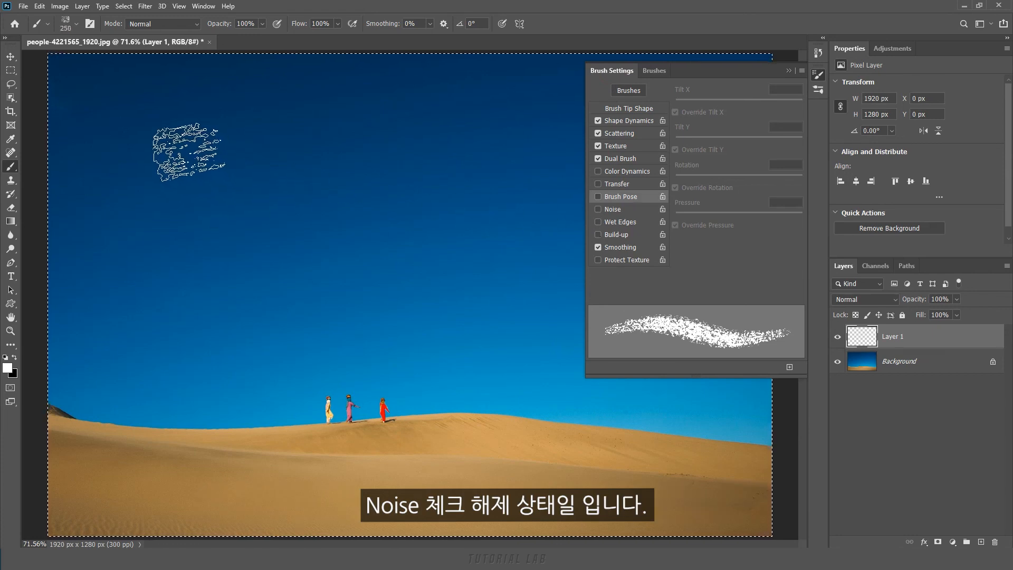
left_click_drag(162, 143, 465, 129)
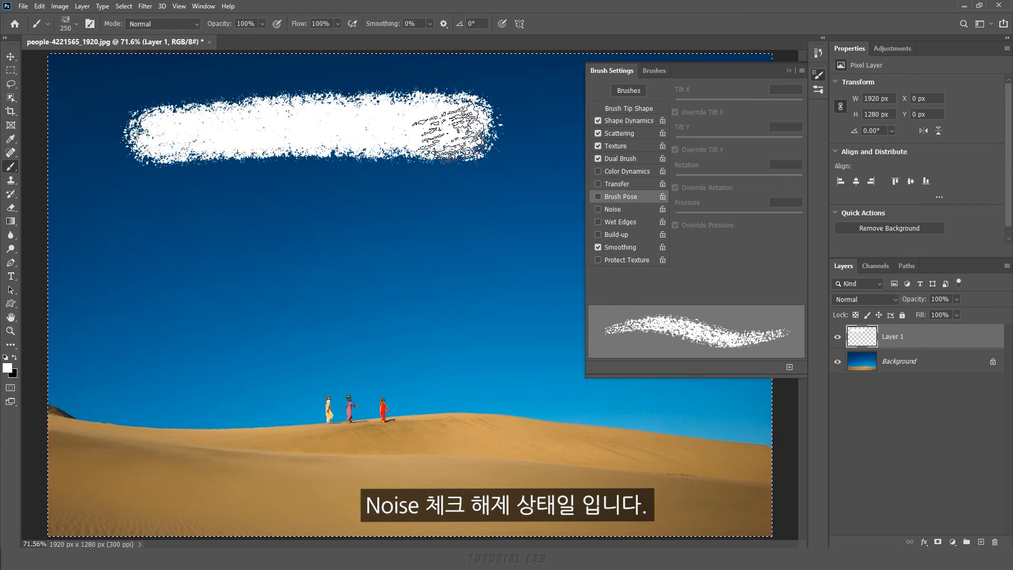
Toggle Noise to compare the stroke preview, leave it enabled, and paint a second stroke below the first
left_click(600, 209)
left_click(599, 209)
left_click(597, 212)
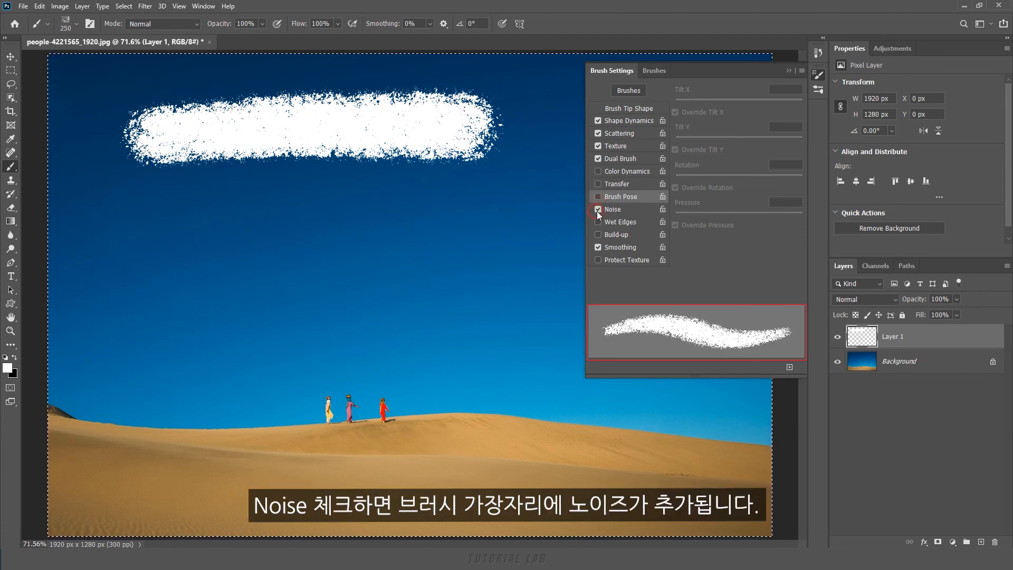
left_click(596, 211)
left_click(597, 209)
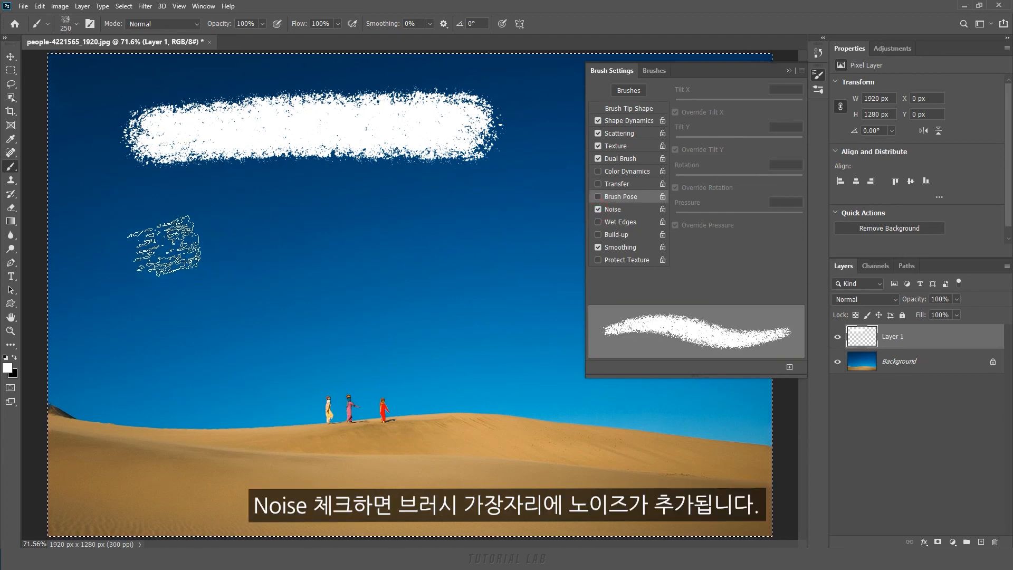
left_click_drag(166, 248, 483, 240)
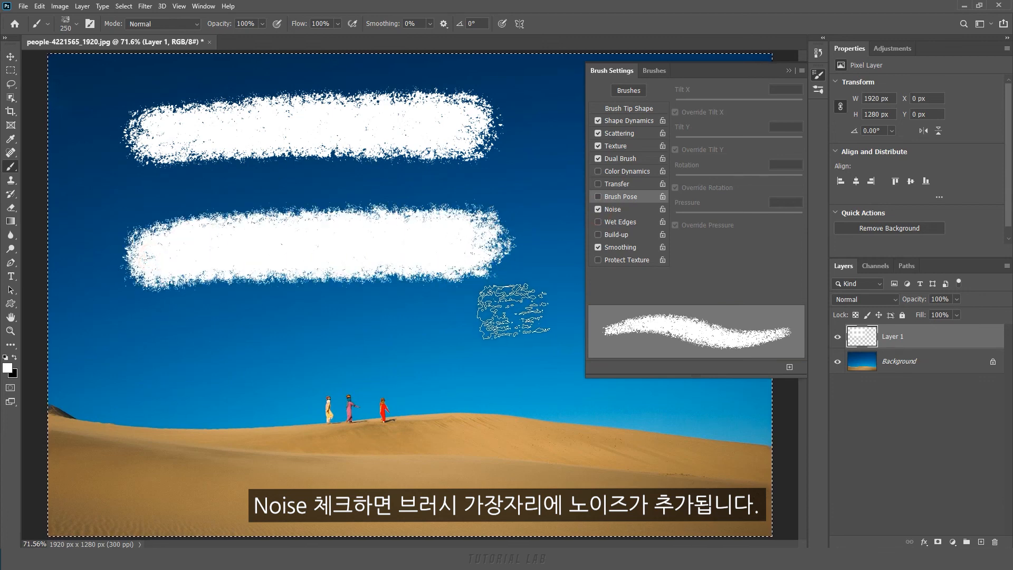
Enable Wet Edges, paint a third stroke above the dunes, and try further strokes over the dunes before undoing them
left_click(598, 222)
mouse_move(169, 343)
left_mouse_down()
mouse_move(265, 340)
mouse_move(496, 335)
left_mouse_up()
mouse_move(140, 438)
left_mouse_down()
mouse_move(174, 401)
mouse_move(264, 385)
mouse_move(369, 338)
mouse_move(466, 377)
mouse_move(483, 359)
left_mouse_up()
left_click(224, 421)
mouse_move(321, 409)
left_mouse_down()
mouse_move(416, 363)
mouse_move(453, 396)
mouse_move(449, 414)
left_mouse_up()
key("ctrl+z")
key("ctrl+z")
key("ctrl+z")
key("ctrl+z")
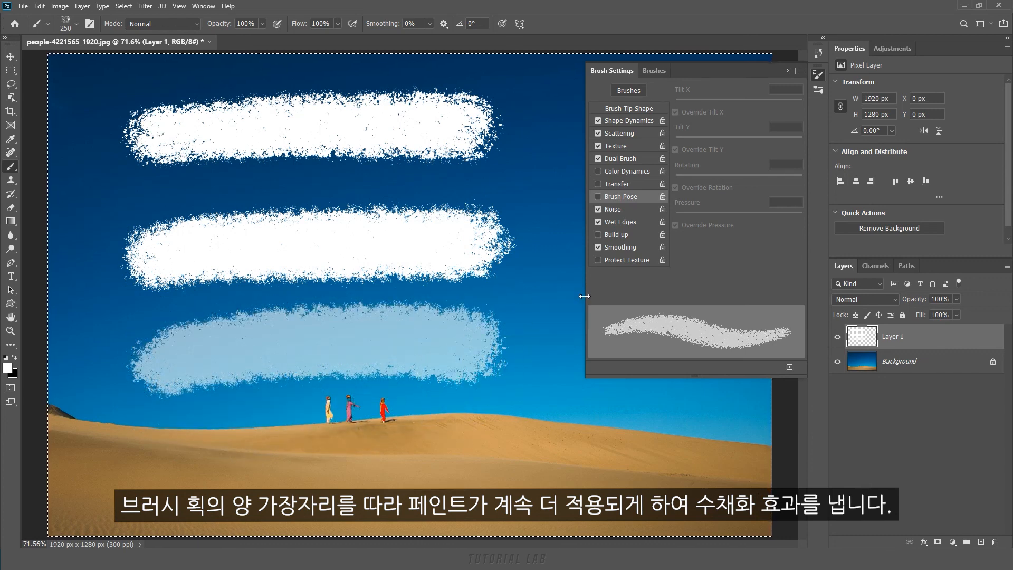
Toggle the Build-up and Smoothing options, try a Smoothing amount of 30%, and reset it to 0%
left_click(597, 234)
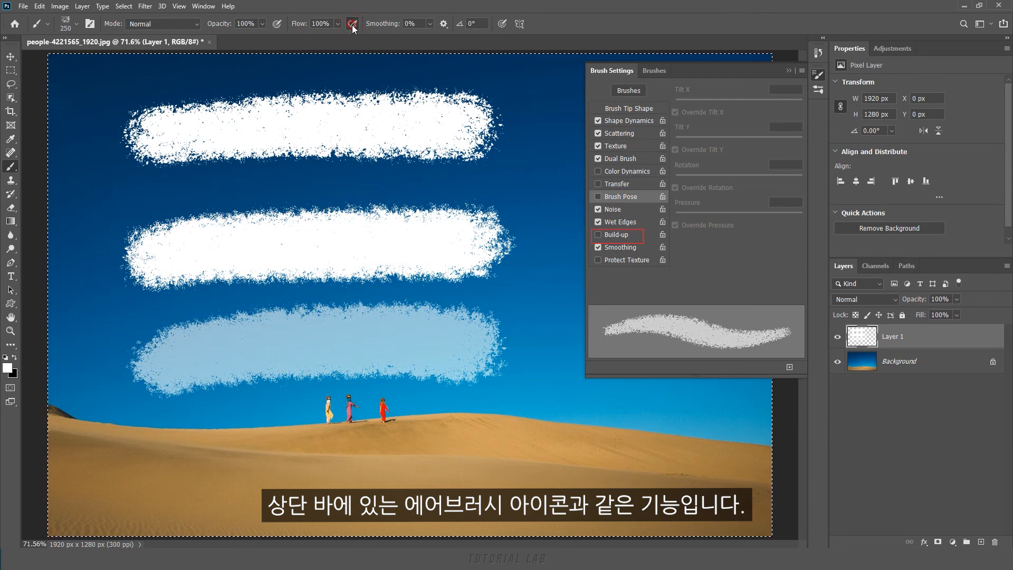
left_click(598, 247)
left_click(429, 25)
left_click_drag(468, 33, 444, 34)
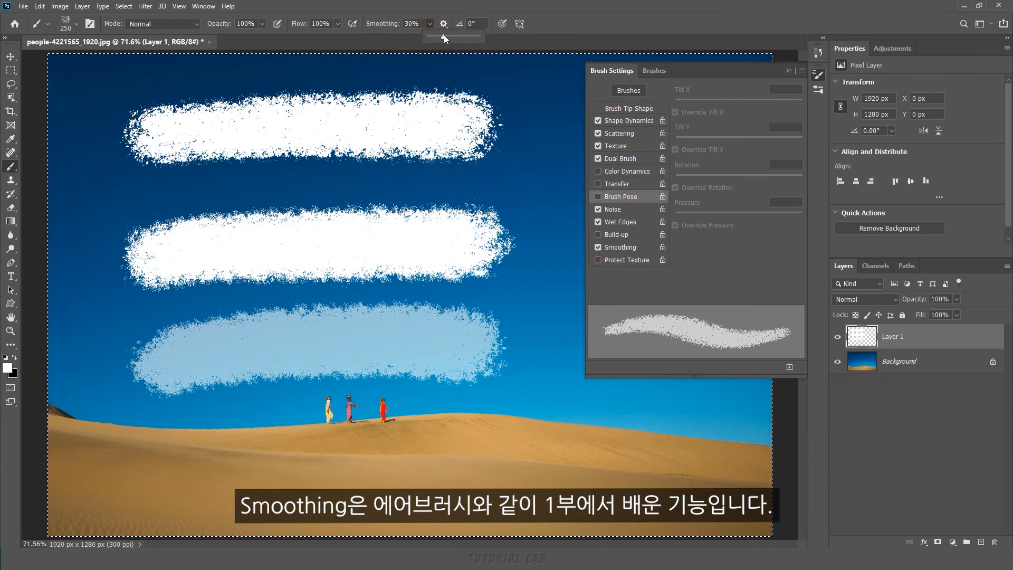
left_click(600, 246)
left_click(602, 248)
left_click(602, 248)
left_click(428, 24)
left_click(562, 23)
Enable Protect Texture and clear the three charcoal strokes from Layer 1
left_click(599, 260)
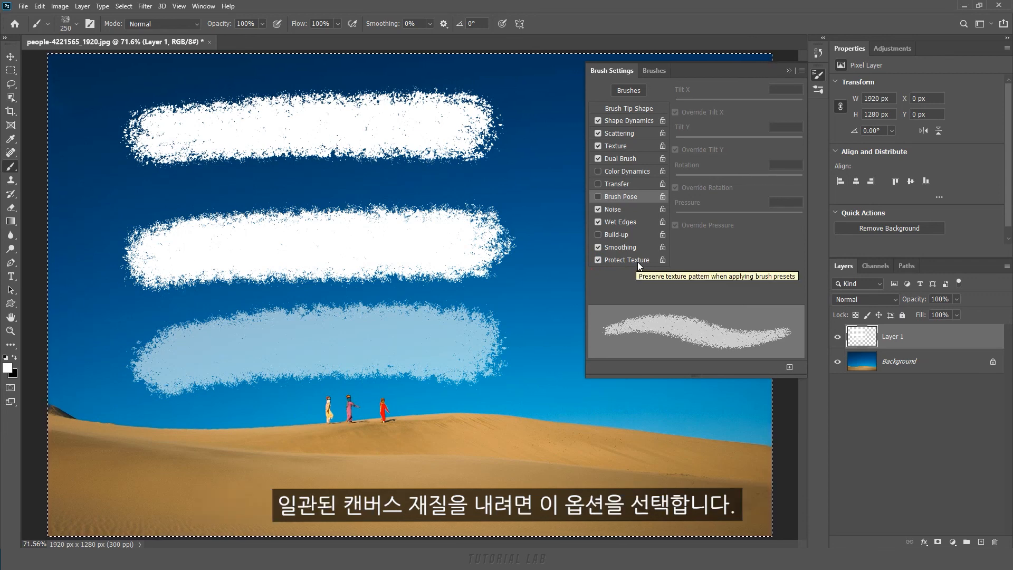
key("Delete")
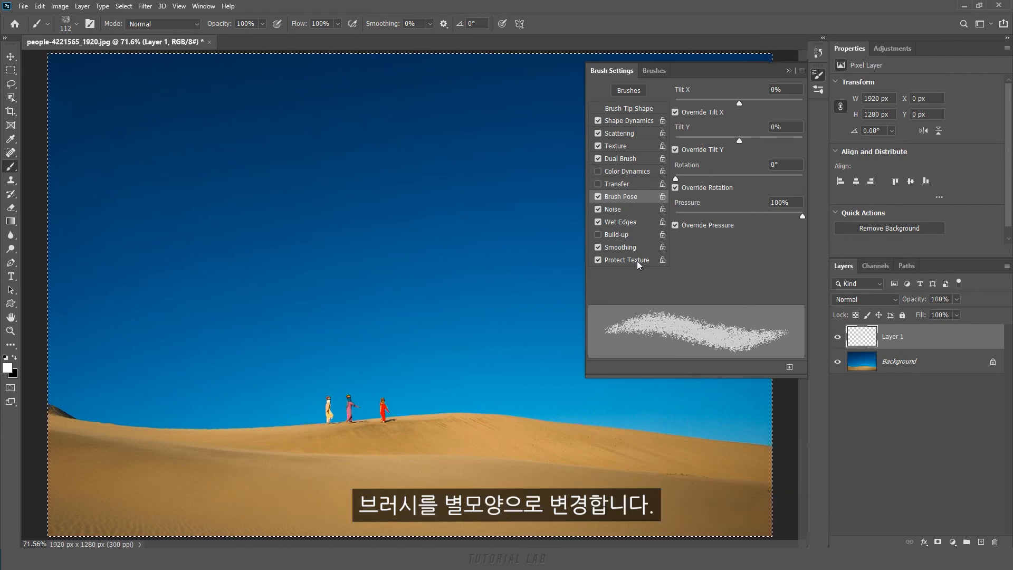
Choose the star brush tip at 30 px with 700% spacing, and set Size Jitter and Angle Jitter to 100% in Shape Dynamics
left_click(648, 109)
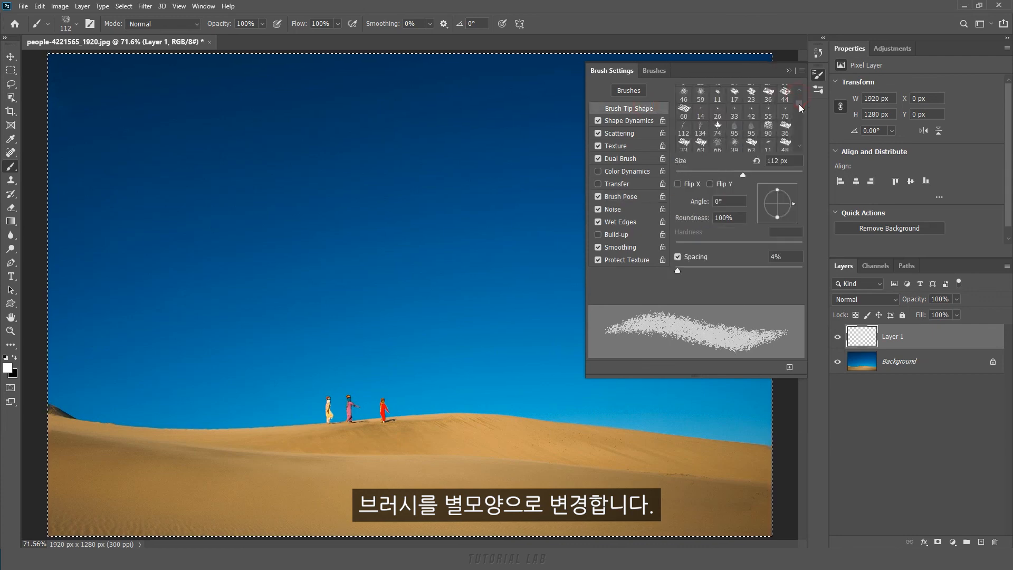
left_click(768, 132)
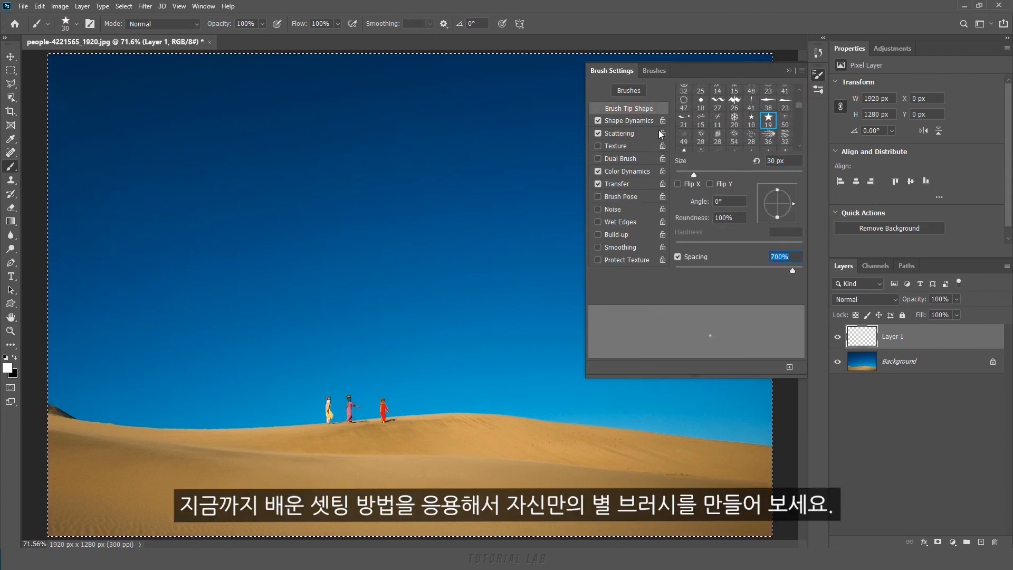
left_click(635, 120)
left_click(753, 94)
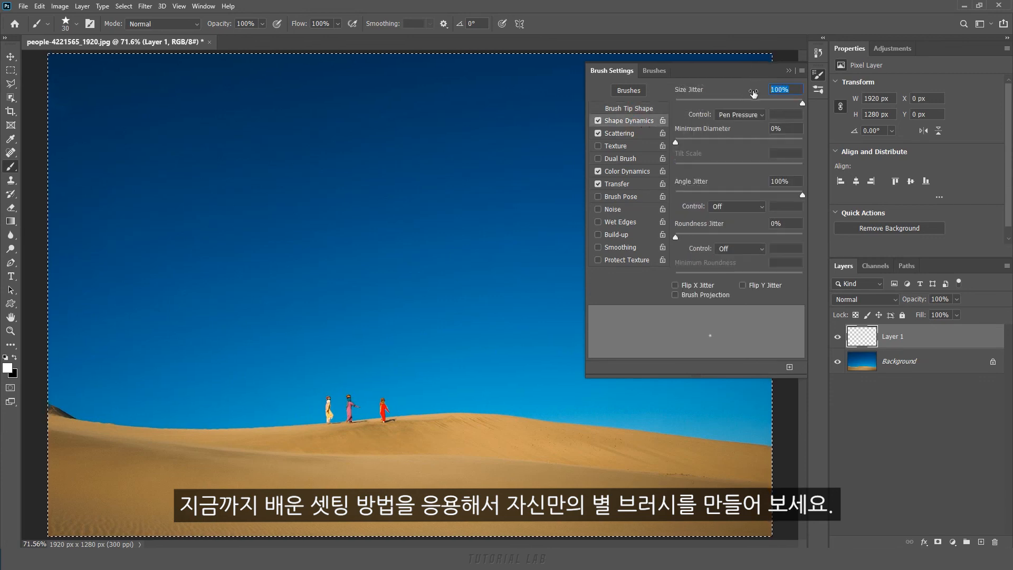
Set the star brush's Scattering to 1000% on both axes, with a Count of 3 and Count Jitter of 100%
left_click(635, 134)
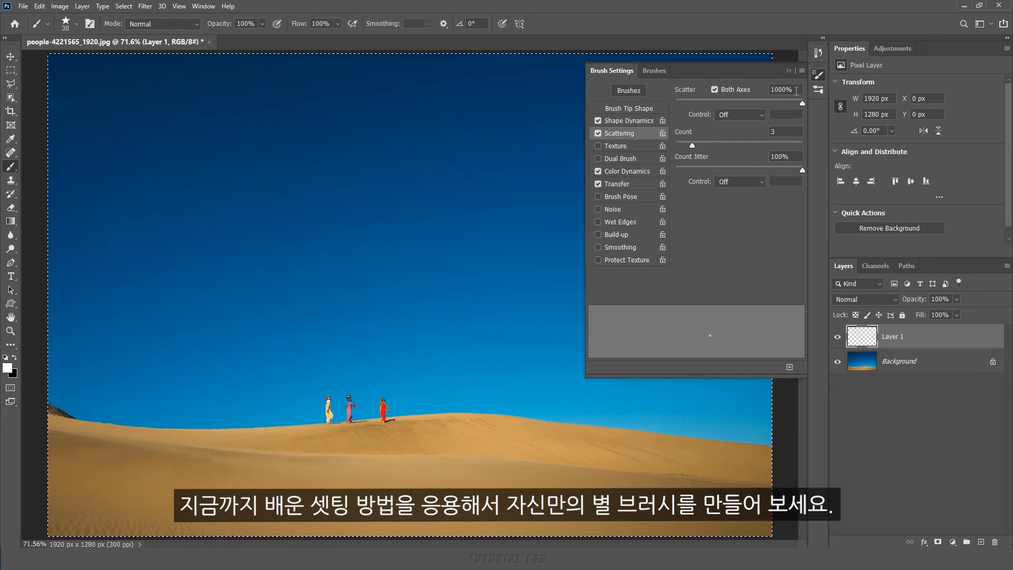
left_click(785, 132)
left_click(796, 156)
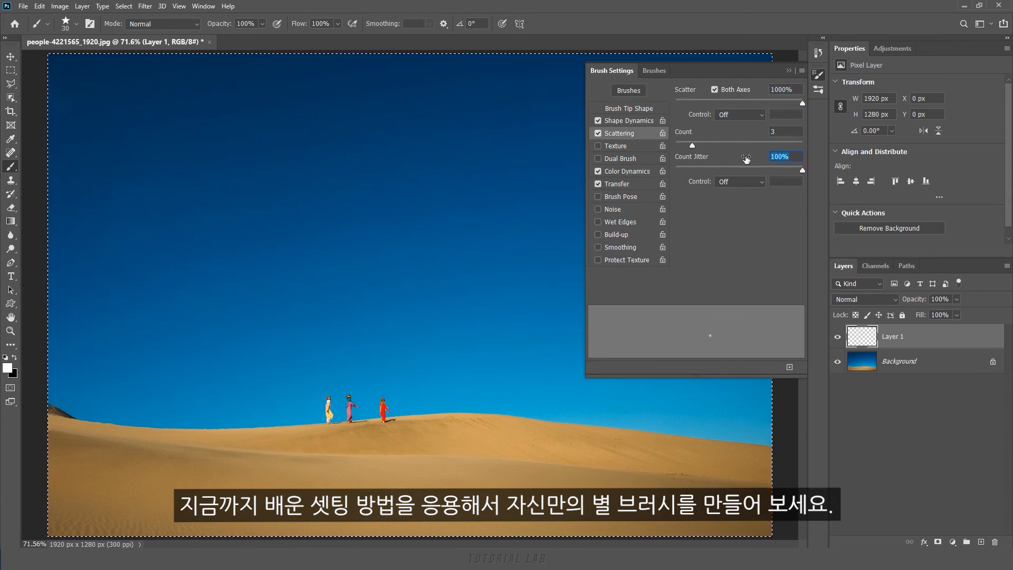
Set Color Dynamics to apply per tip with 100% Hue Jitter and +100% Purity, and set Transfer's Opacity Jitter to 100%
left_click(641, 170)
left_click(791, 141)
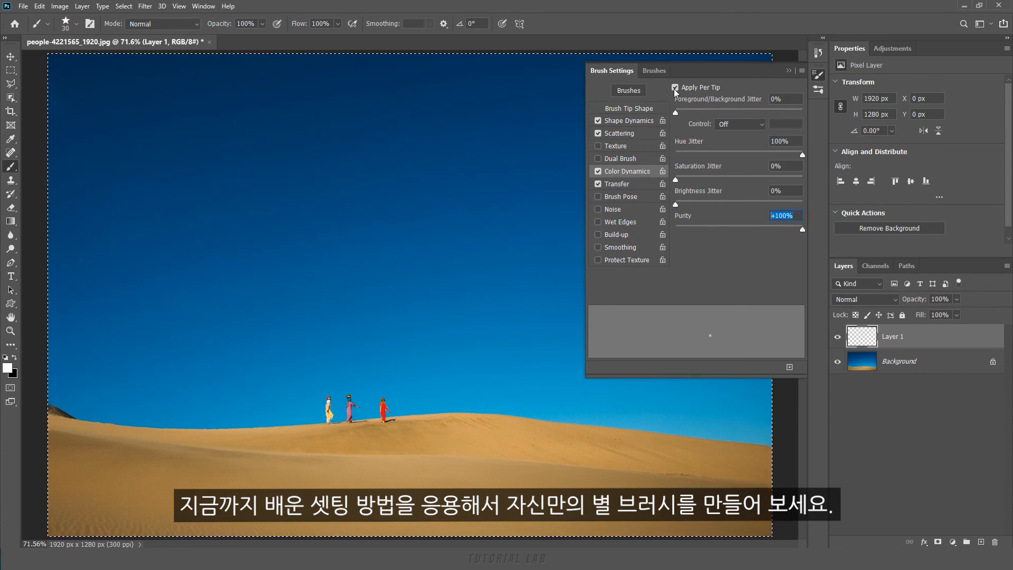
left_click(636, 184)
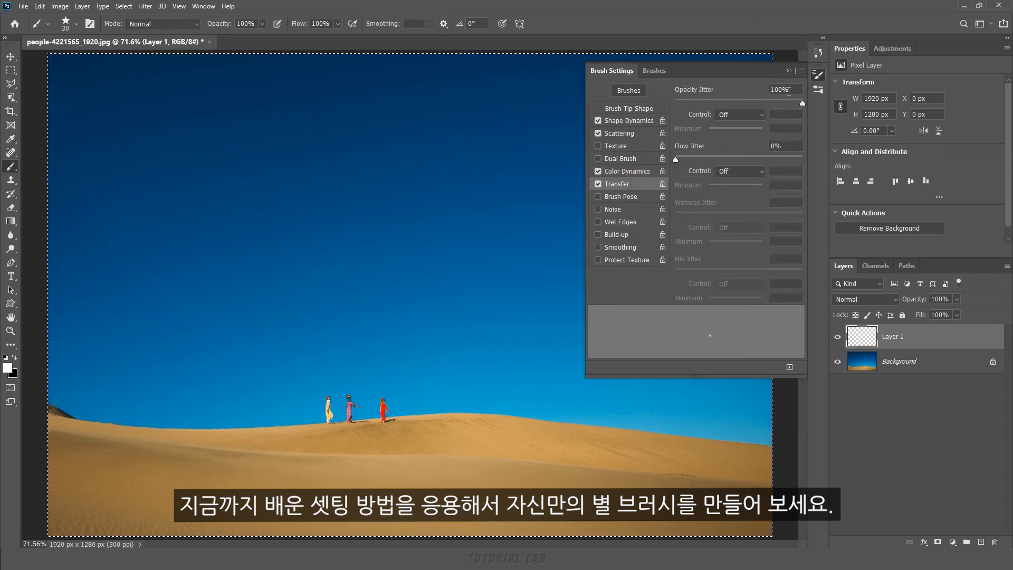
left_click(819, 77)
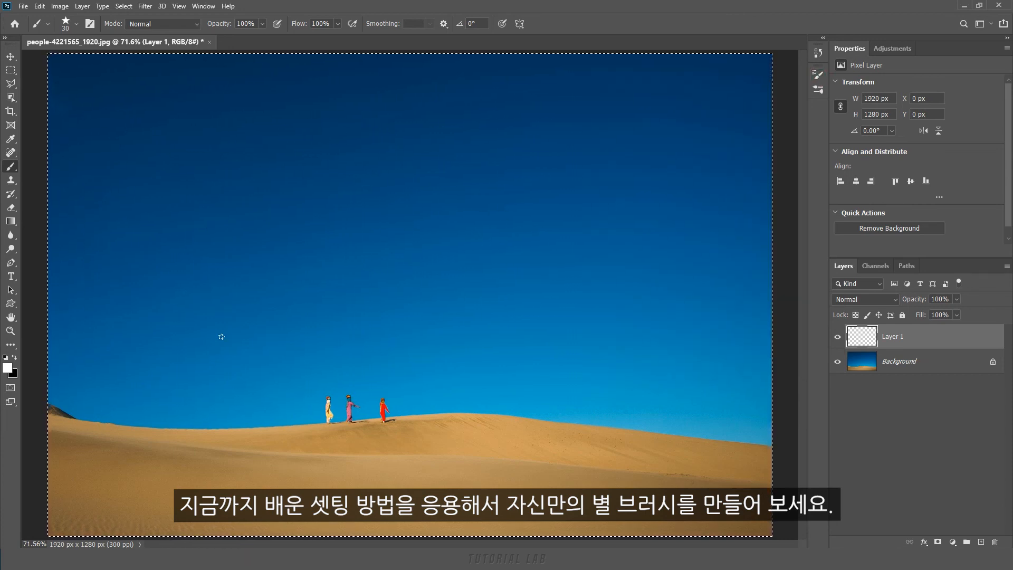
Set the foreground color to yellow-green c6f40e and paint scattered multicolored stars across the sky on Layer 1
left_click(8, 368)
left_click(552, 194)
left_click(534, 100)
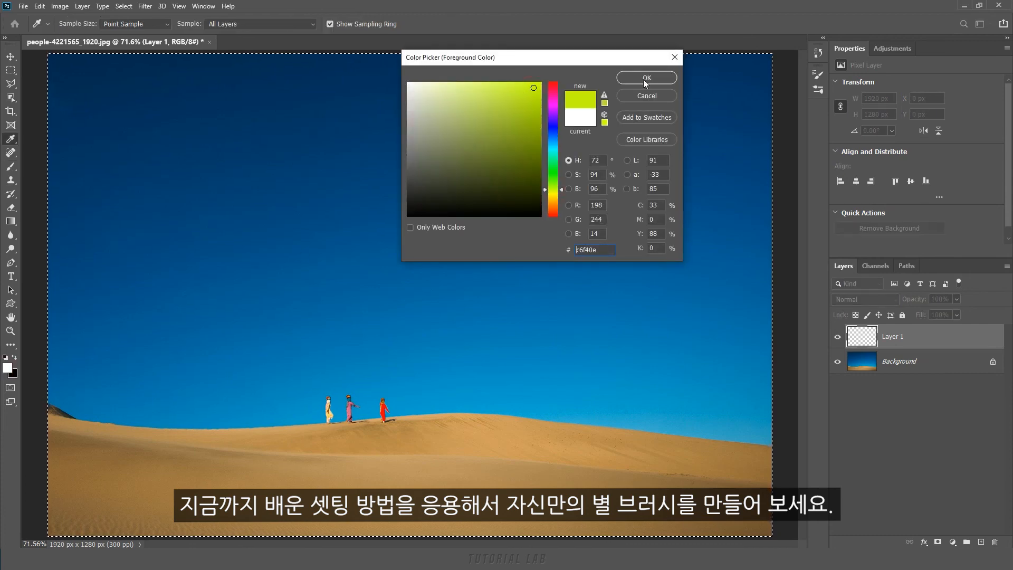
left_click(646, 78)
left_click_drag(86, 69, 63, 198)
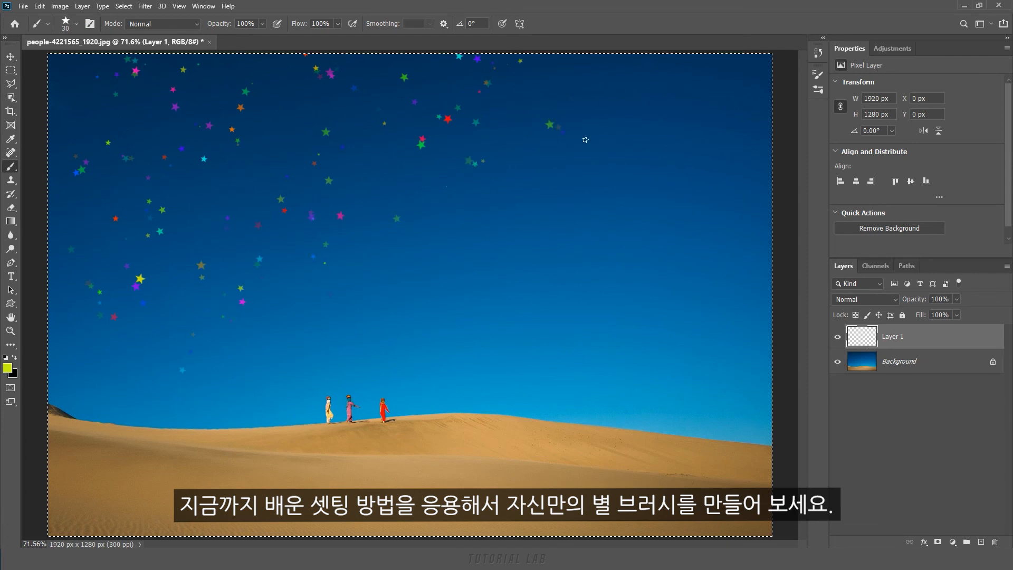